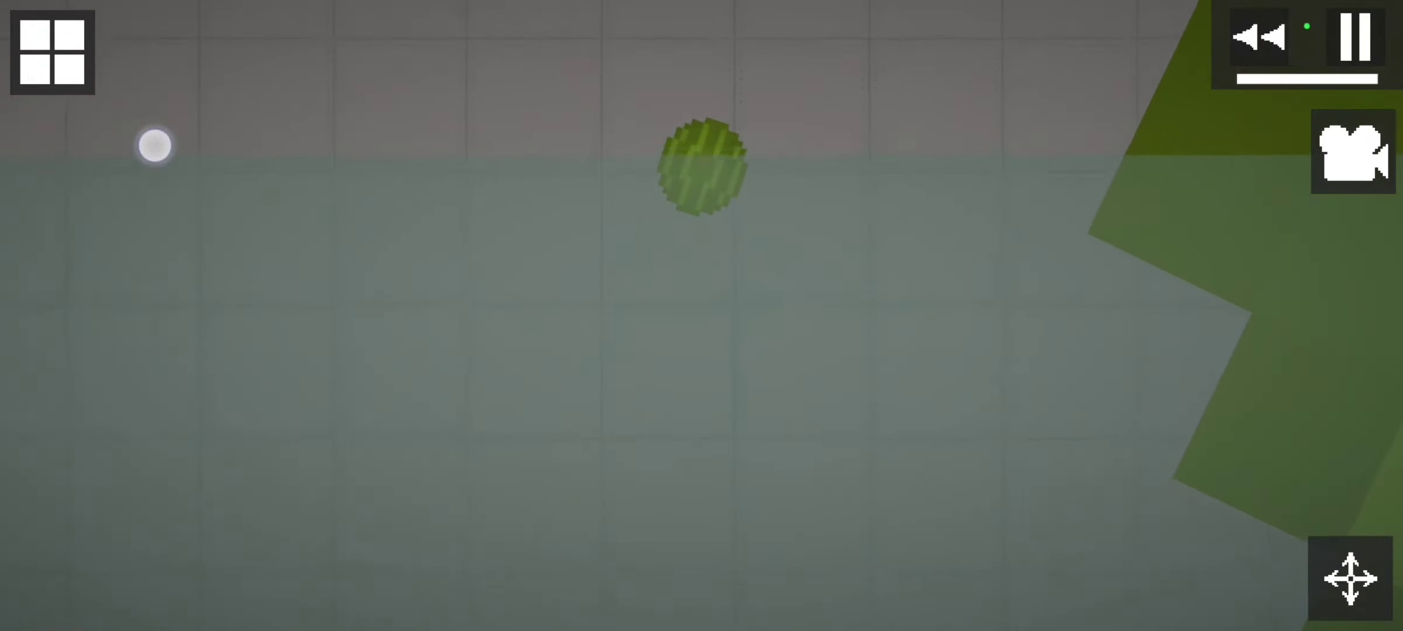
Spawn a Pumpkin from the Other category and drop it into the water beside the melon.
left_click(52, 52)
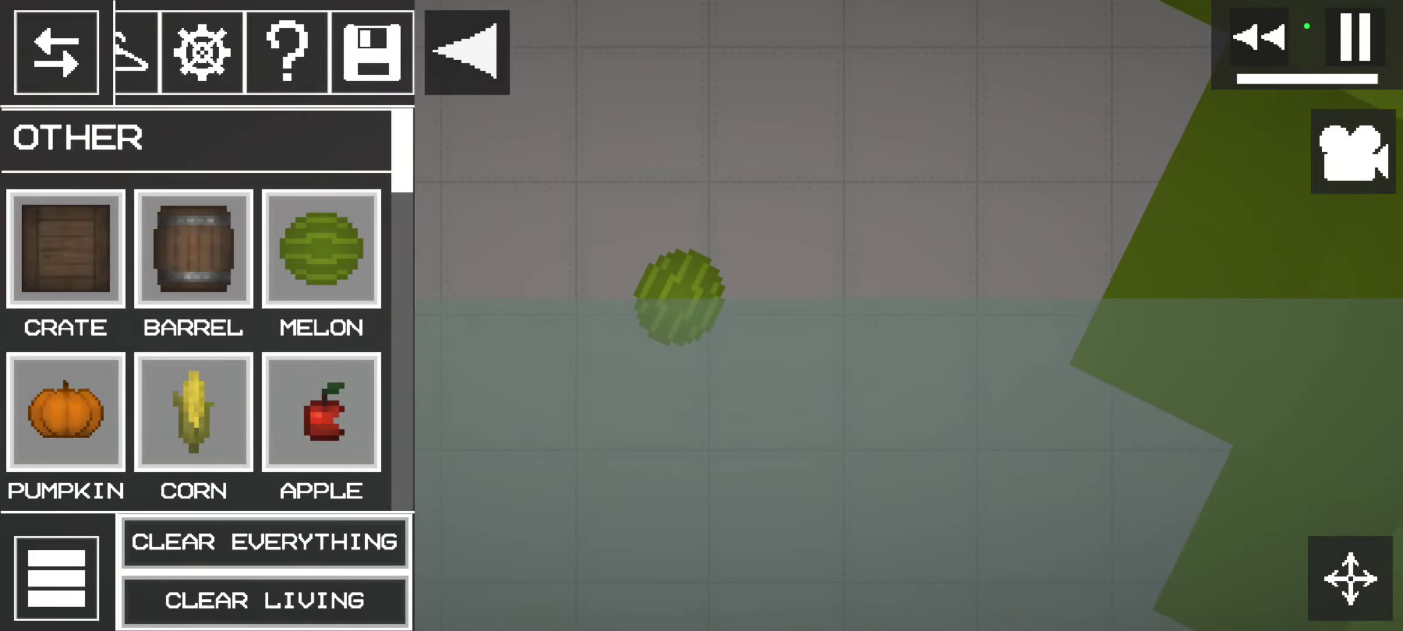
left_click_drag(67, 413, 432, 157)
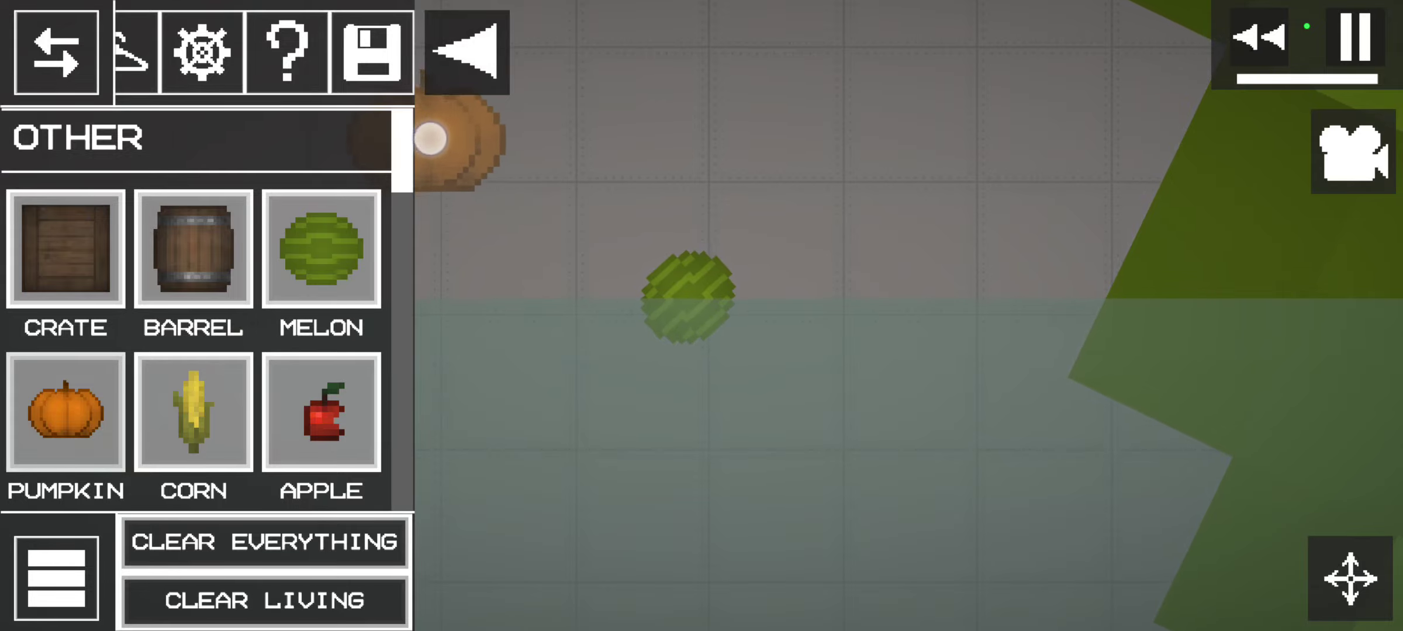
left_click_drag(434, 158, 427, 138)
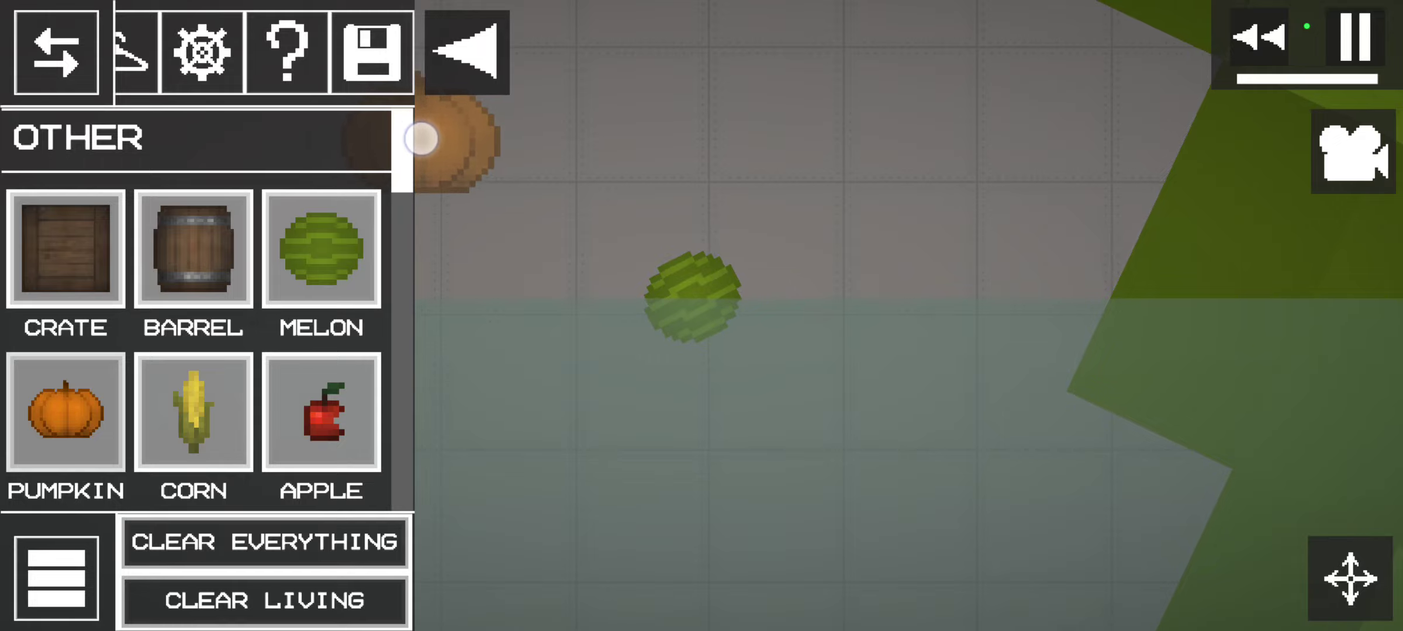
left_click_drag(418, 146, 439, 143)
left_click(469, 55)
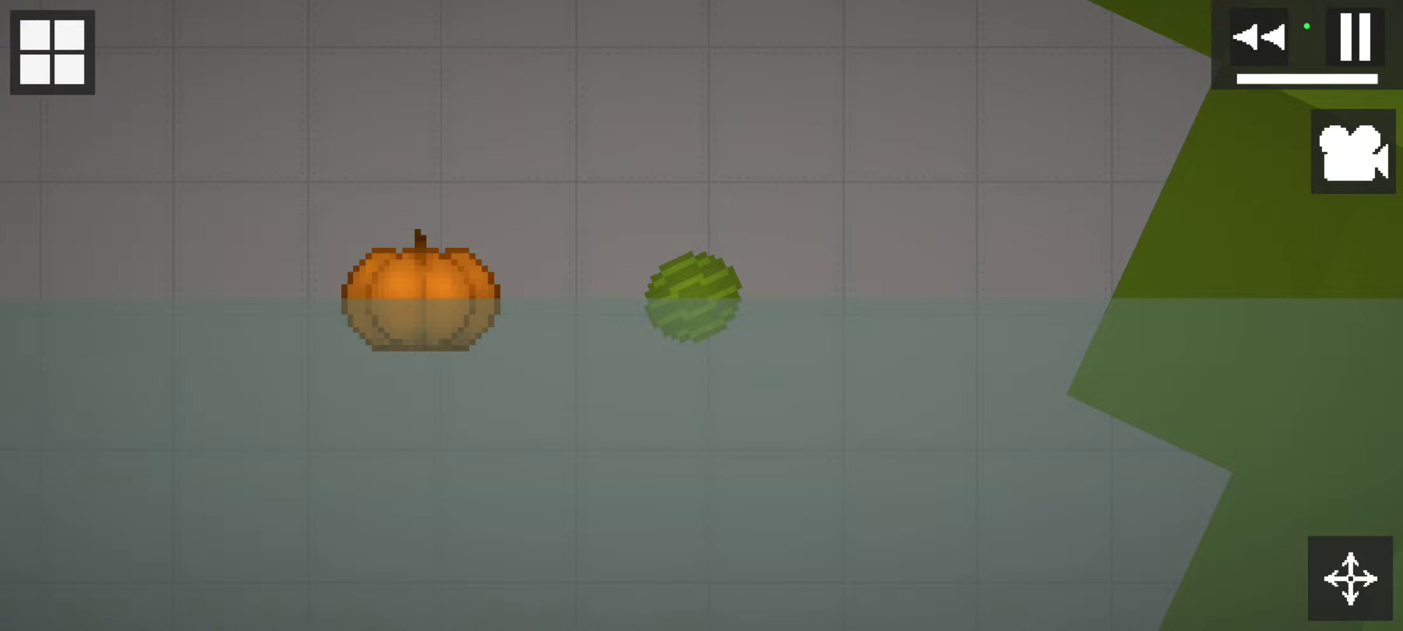
Nudge the floating pumpkin closer to the melon.
left_click_drag(230, 272, 303, 239)
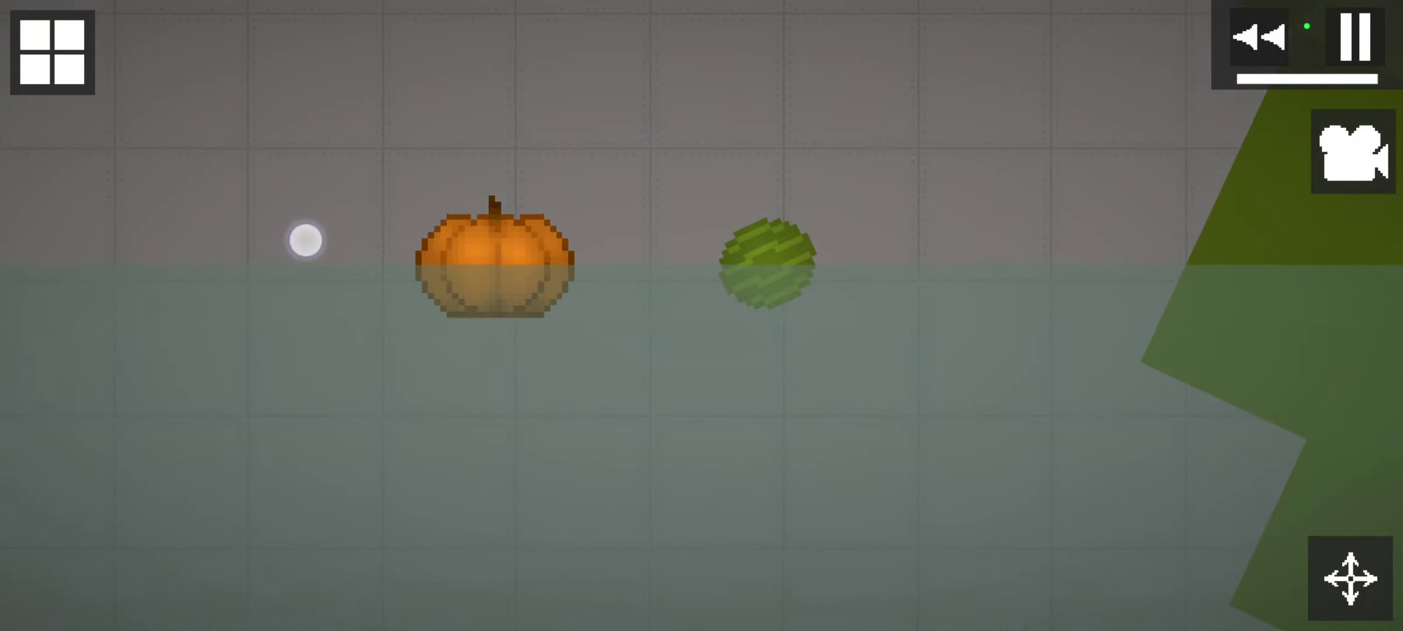
mouse_move(493, 231)
left_mouse_down()
mouse_move(435, 271)
mouse_move(456, 271)
left_mouse_up()
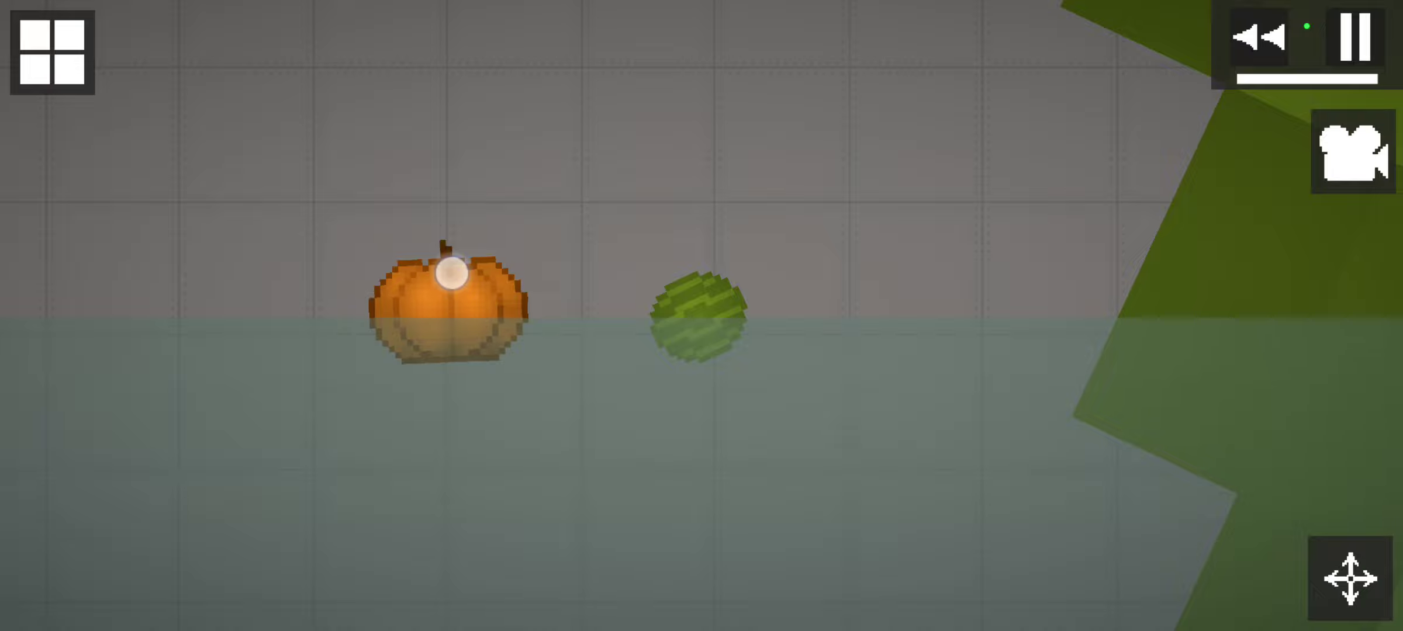
left_click_drag(453, 276, 507, 255)
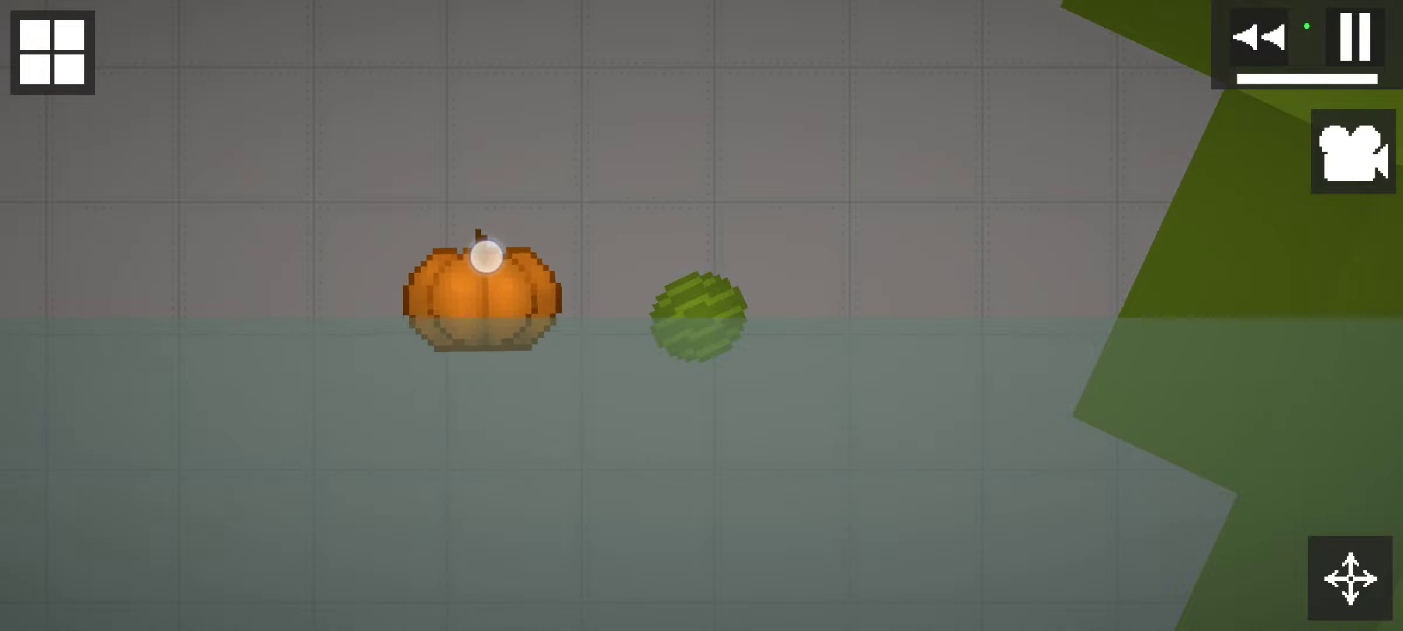
scroll(702, 318, "up", 10)
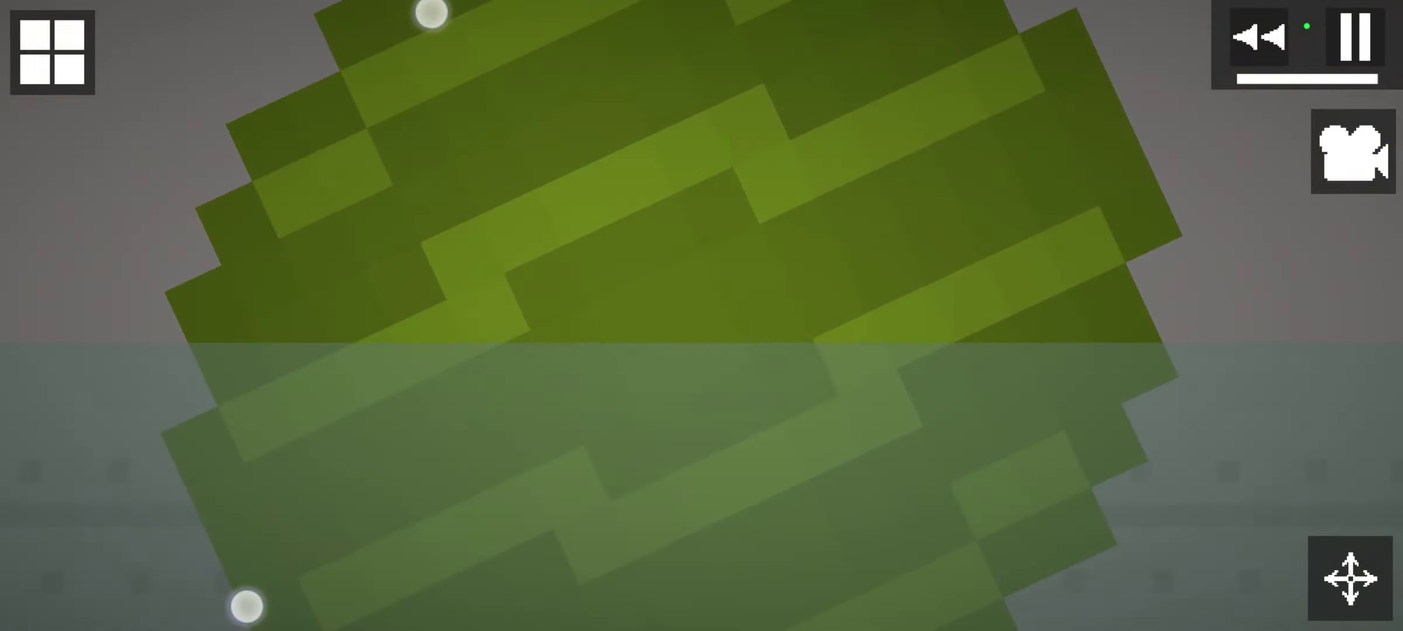
scroll(702, 319, "down", 10)
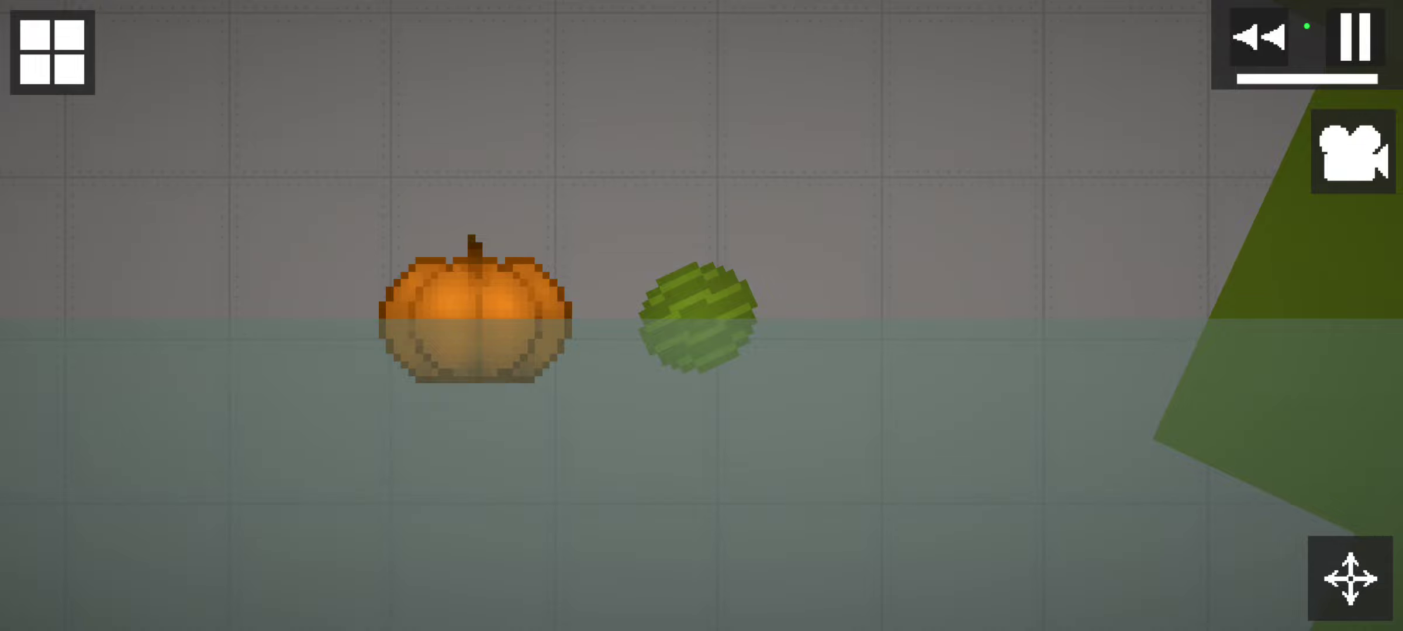
scroll(274, 275, "up", 10)
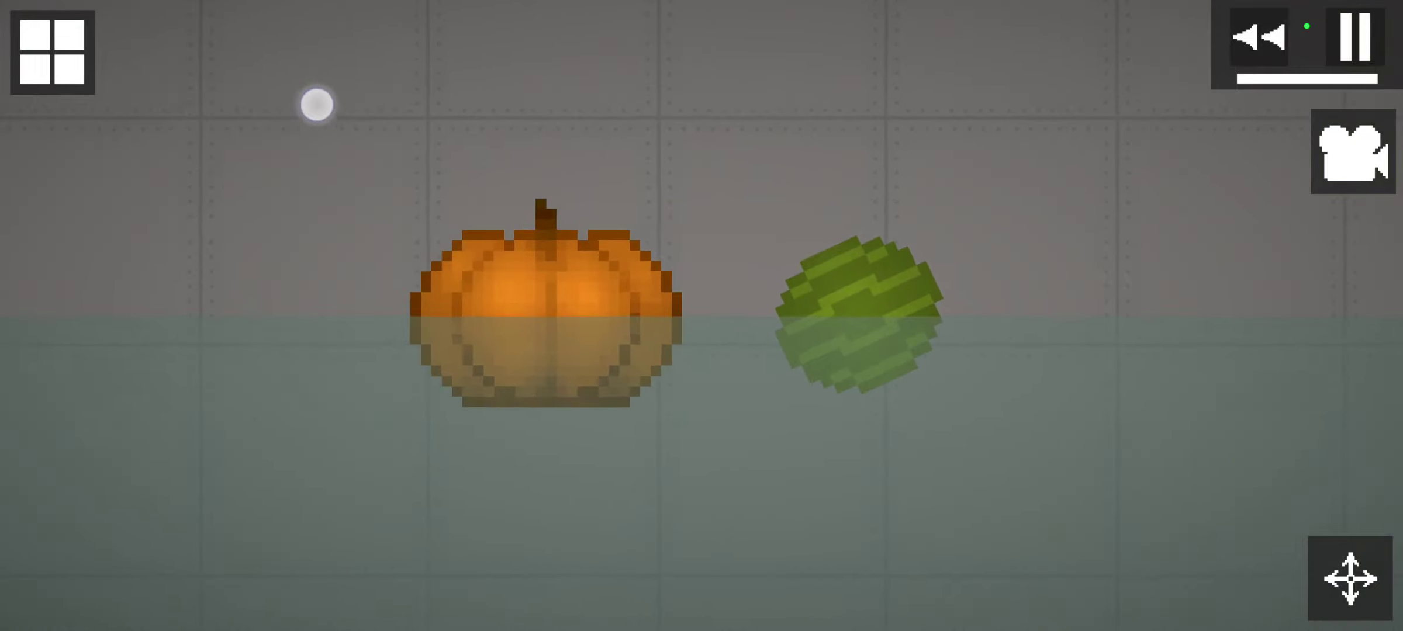
scroll(274, 274, "up", 8)
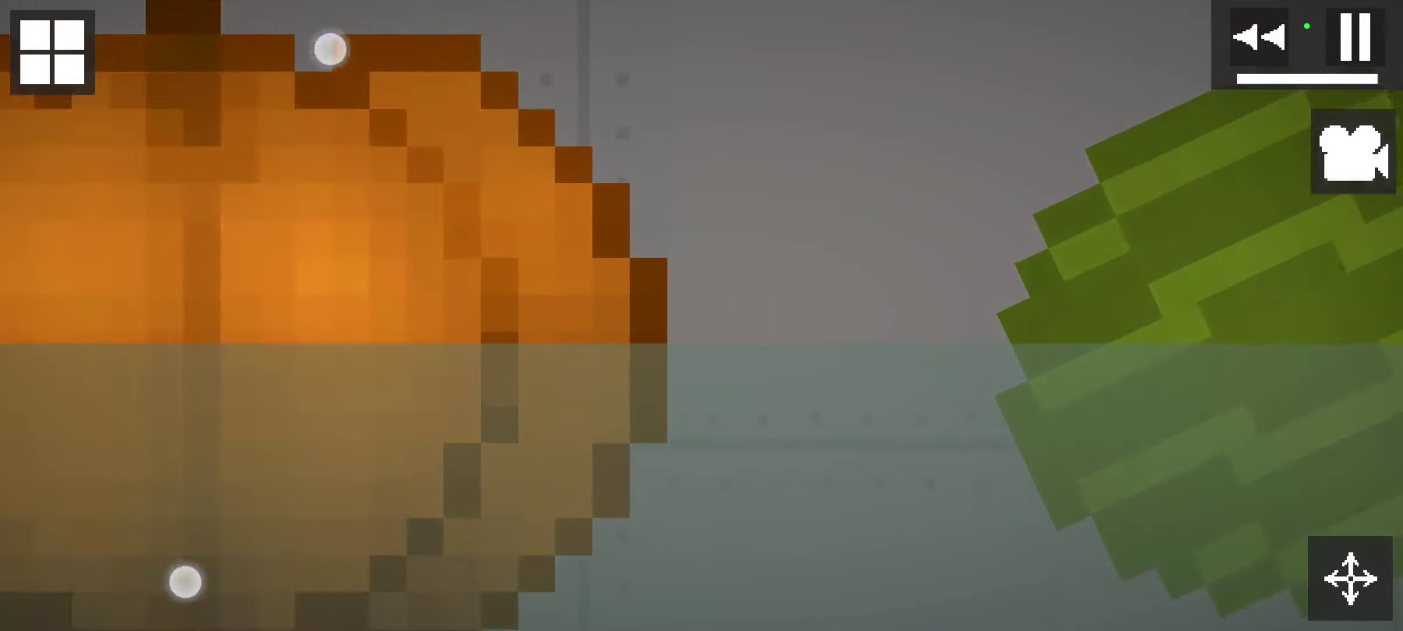
scroll(274, 274, "down", 8)
Spawn a Piston from Mechanics deep underwater and pause the simulation.
left_click(52, 51)
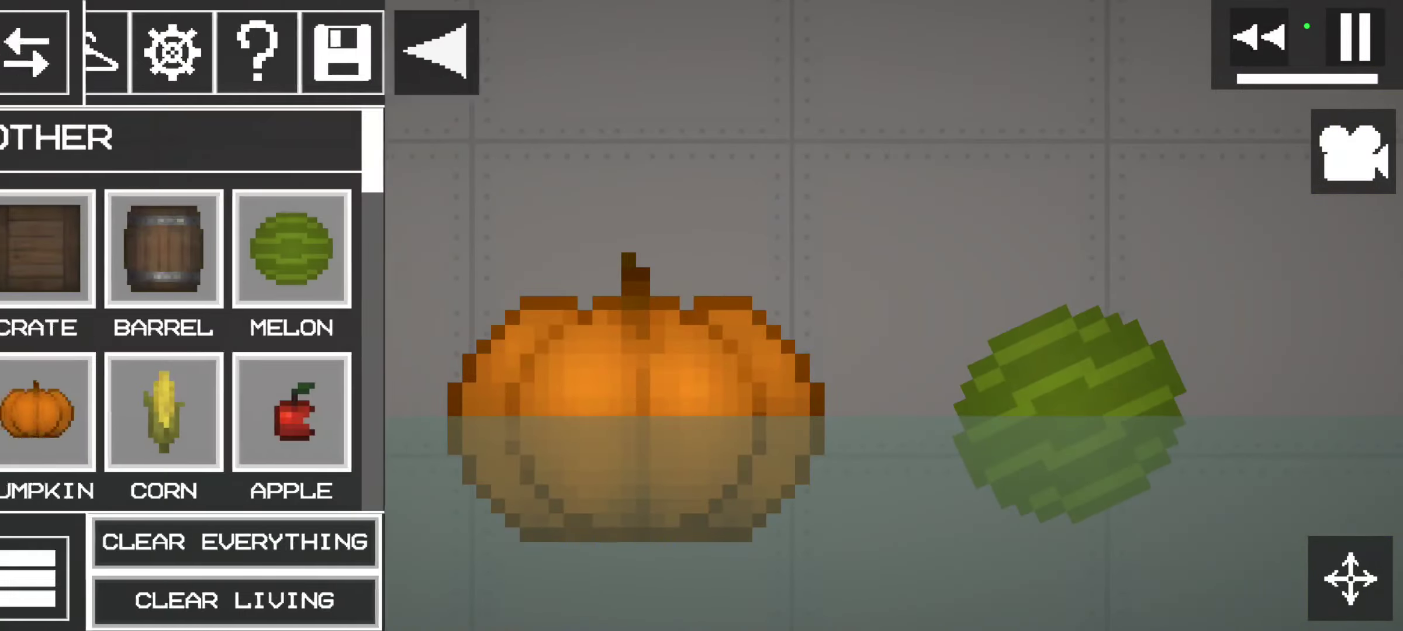
left_click(204, 52)
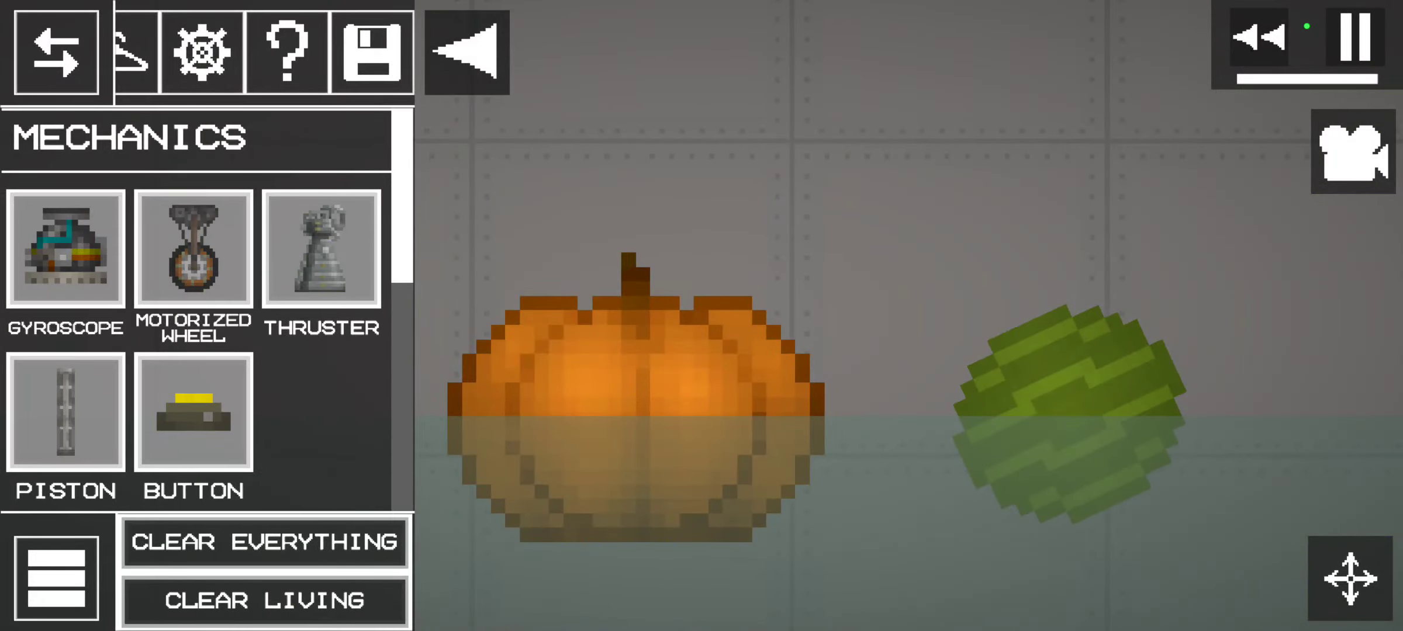
left_click(90, 396)
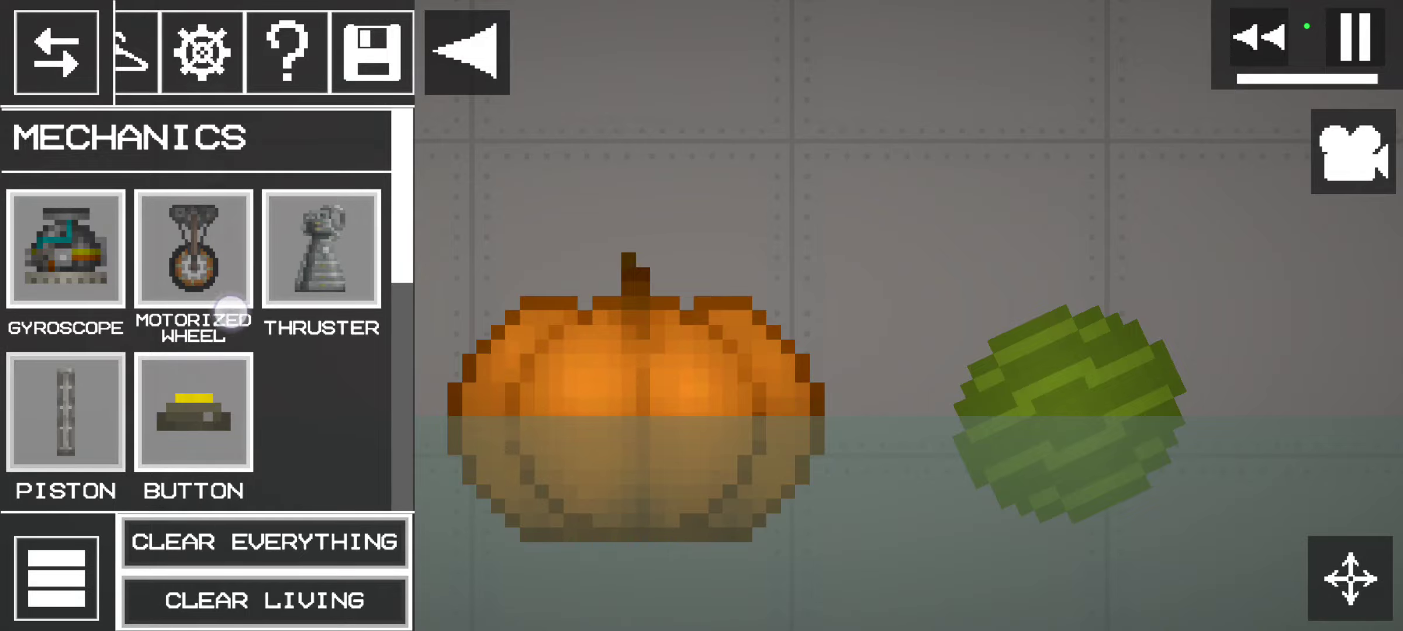
scroll(241, 350, "down", 5)
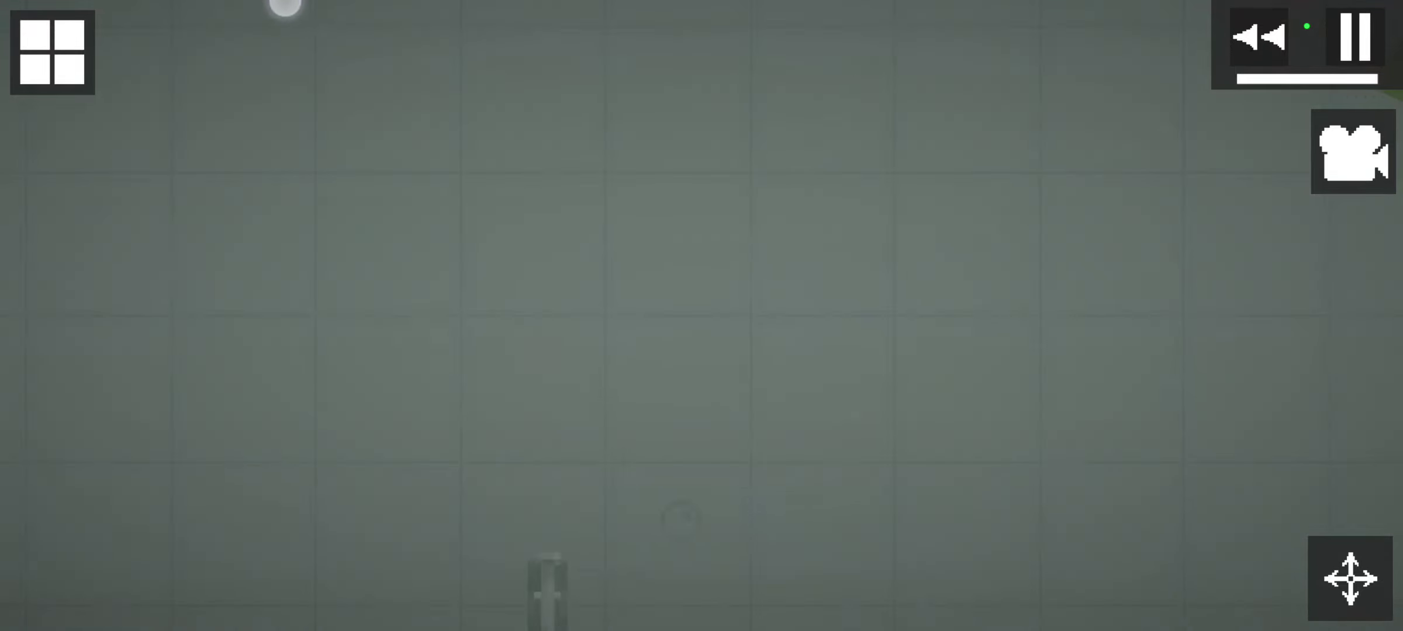
left_click_drag(242, 351, 449, 109)
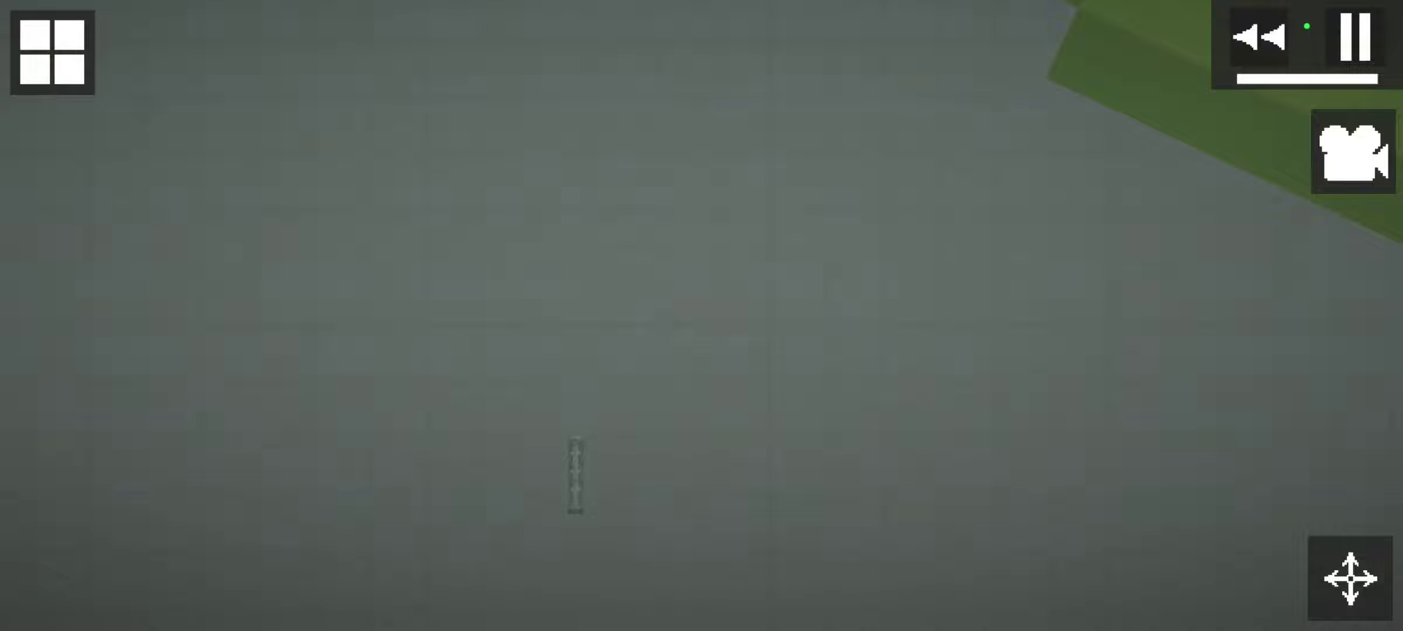
left_click(1356, 37)
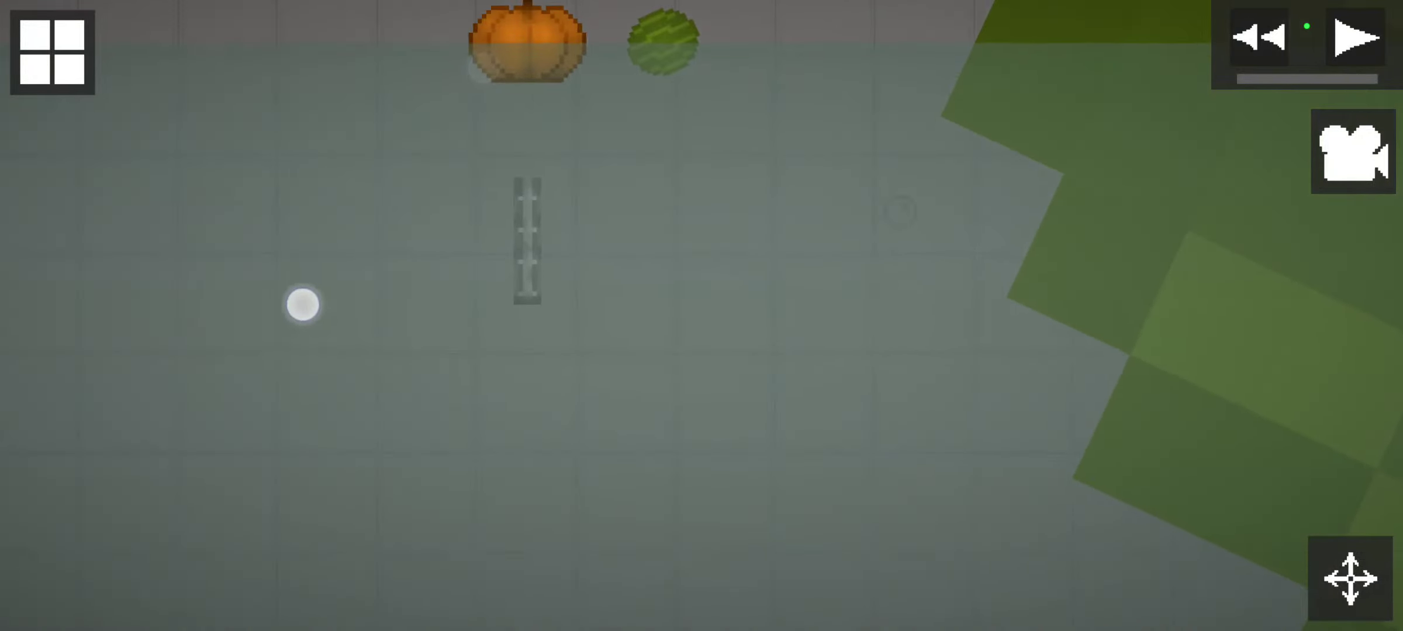
Activate the piston from its options, resume, and toggle its power.
left_click(549, 384)
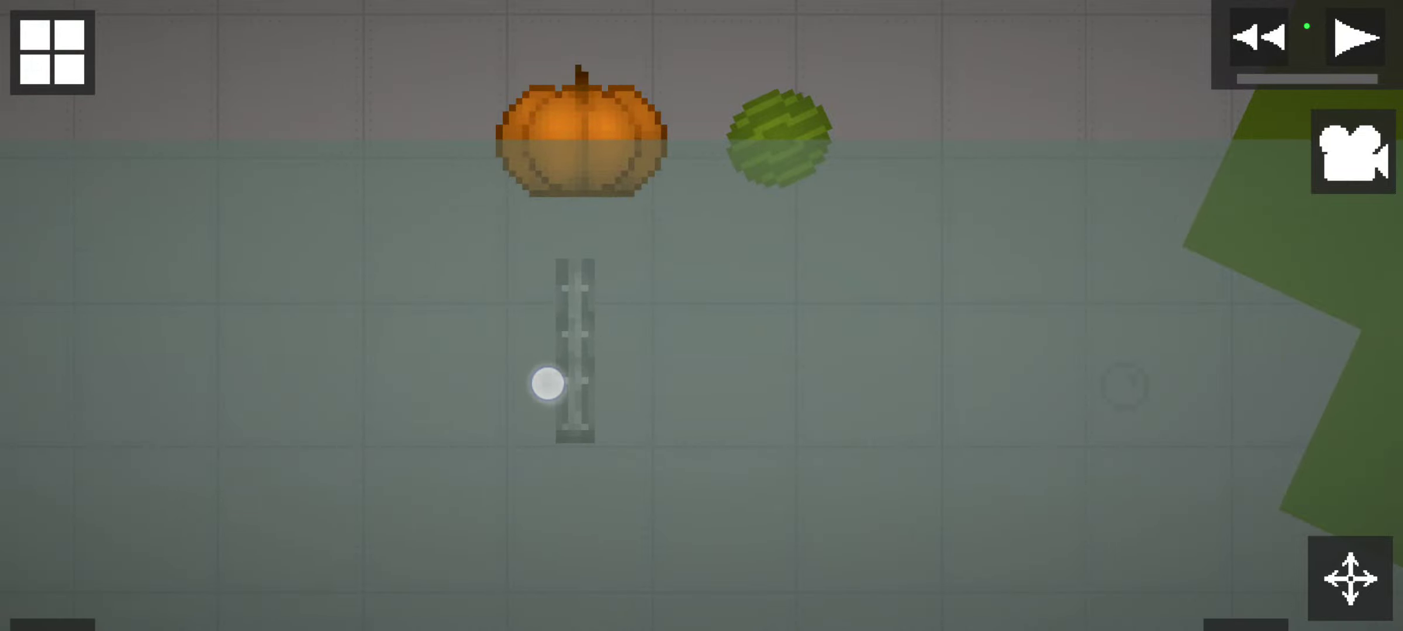
left_click(545, 523)
left_click(1357, 37)
left_click(538, 373)
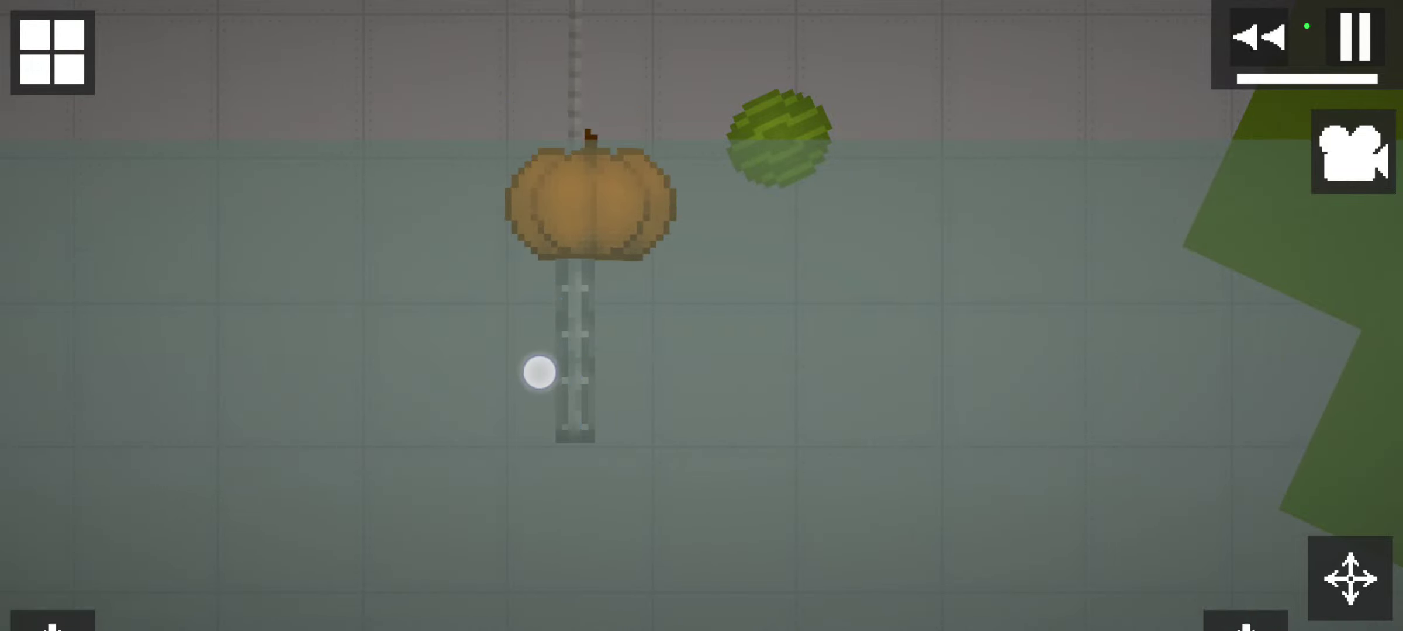
left_click(565, 360)
left_click(546, 332)
left_click(76, 572)
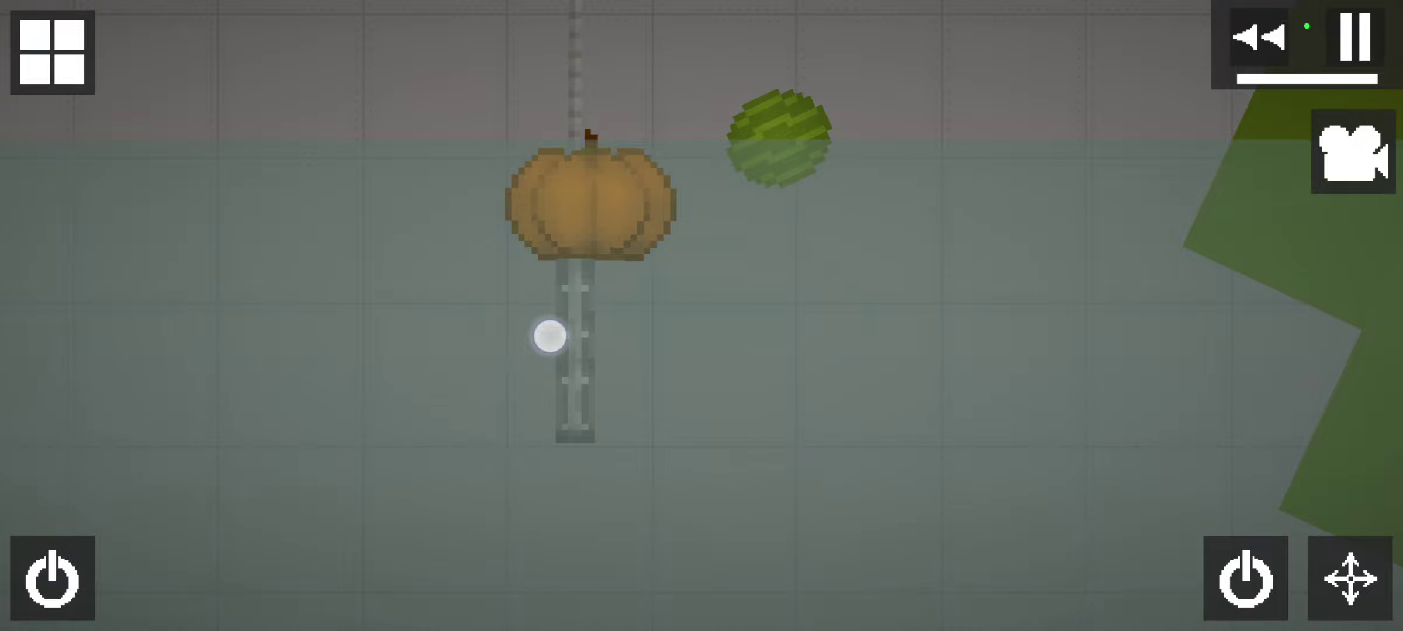
left_click(548, 336)
Set the pumpkin on top of the underwater piston.
mouse_move(307, 569)
left_mouse_down()
mouse_move(590, 371)
mouse_move(586, 227)
left_mouse_up()
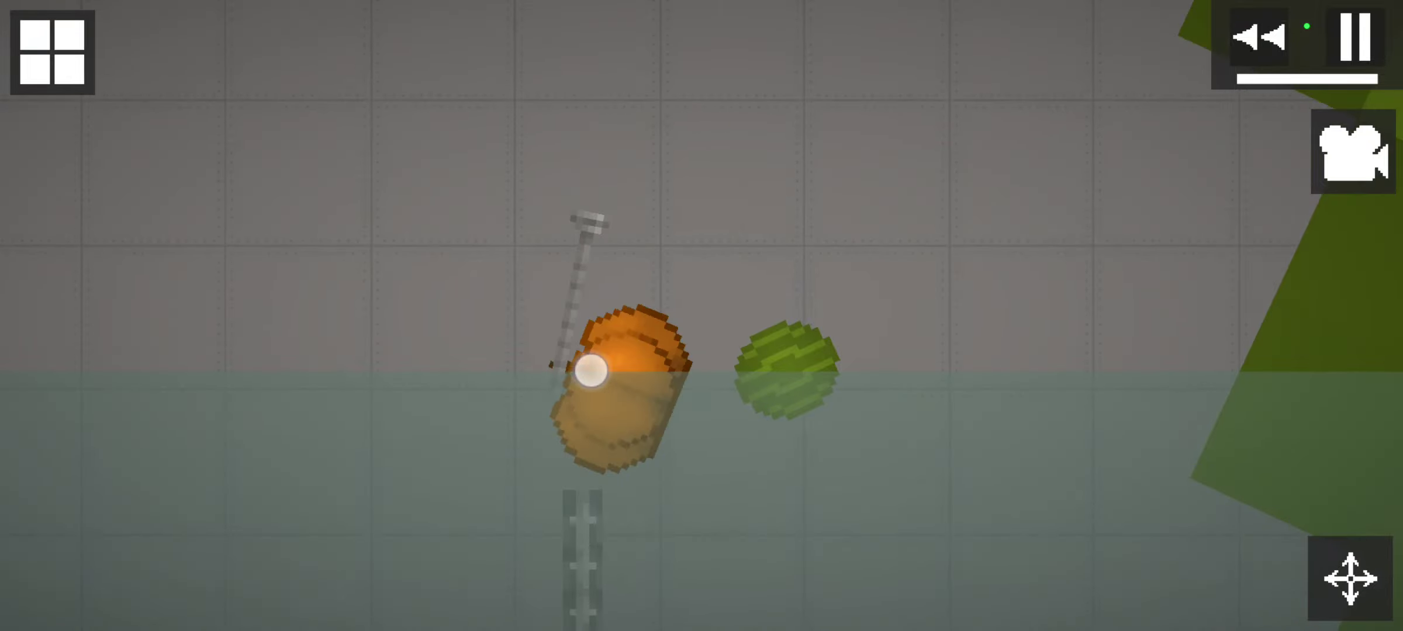
left_click(560, 536)
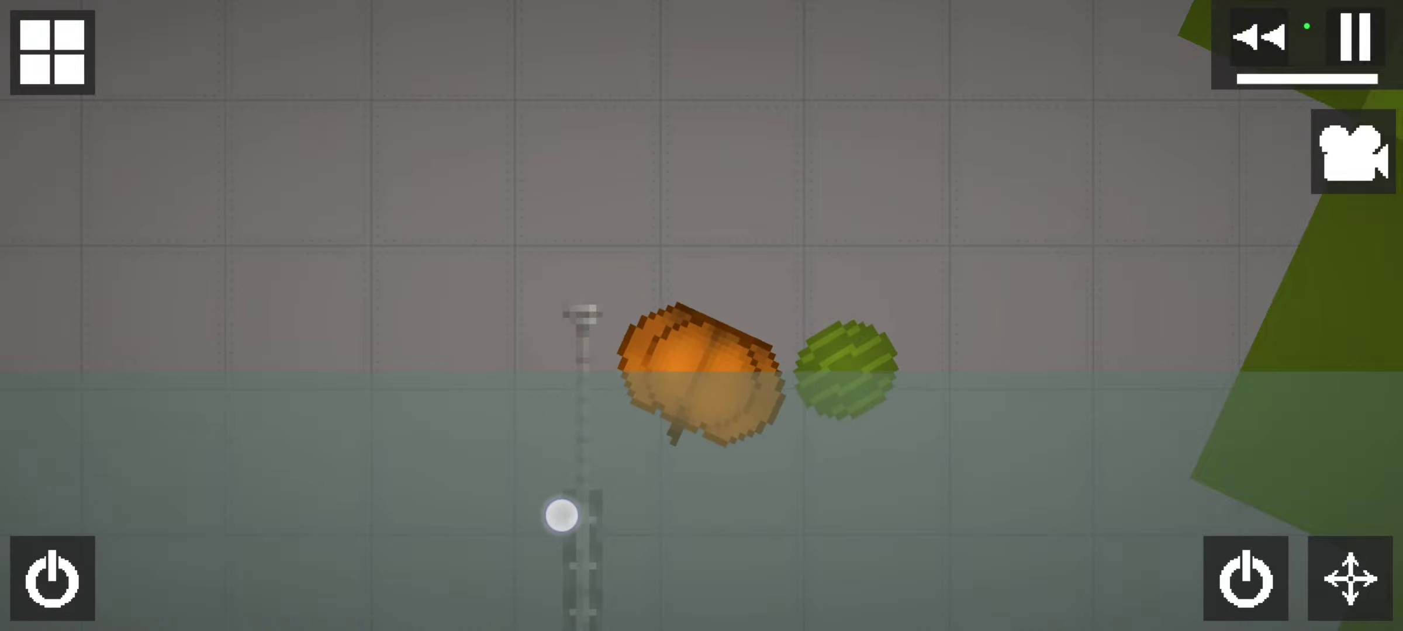
left_click(52, 579)
left_click(677, 329)
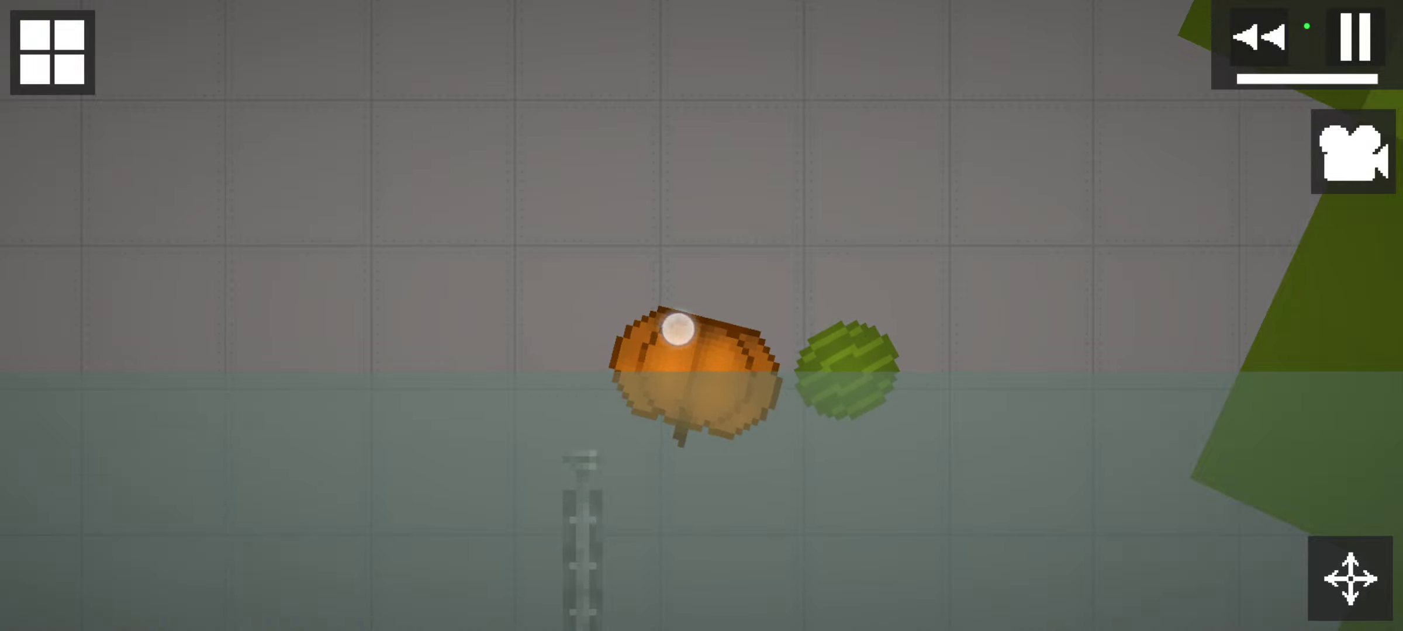
left_click_drag(677, 329, 581, 302)
scroll(329, 351, "up", 3)
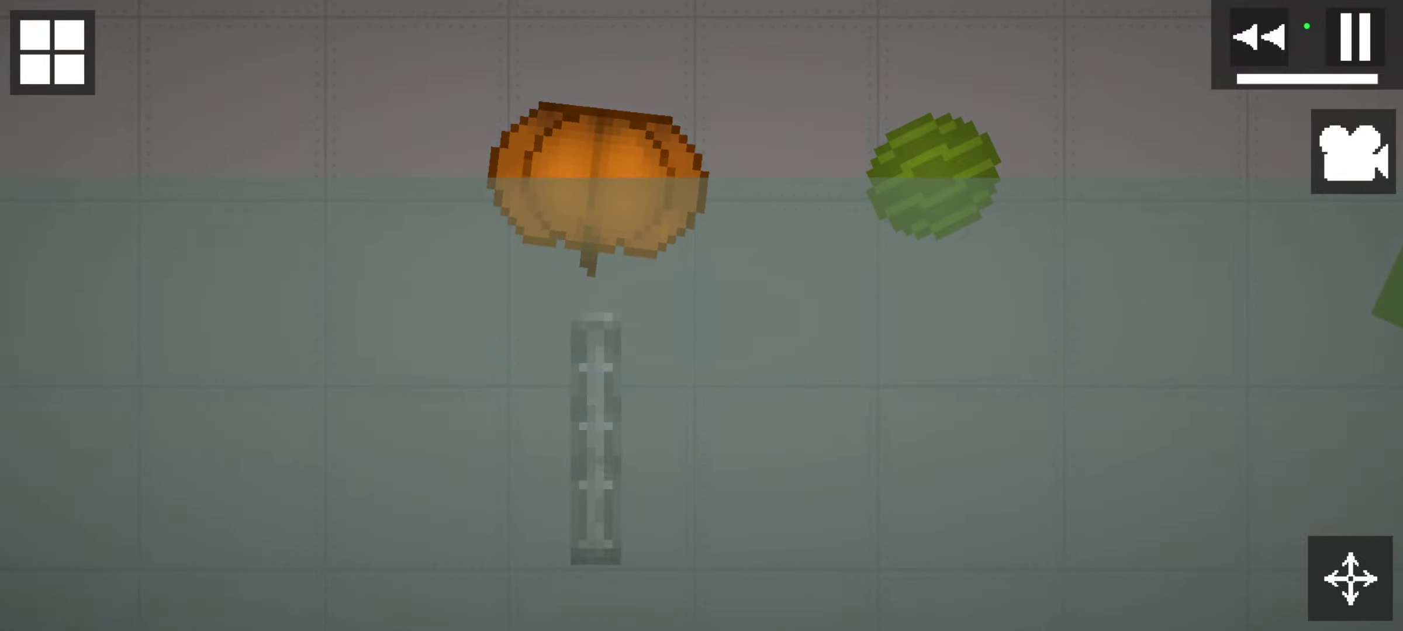
Slide the thin rod onto the piston under the pumpkin while paused, then resume to launch.
left_click(1354, 36)
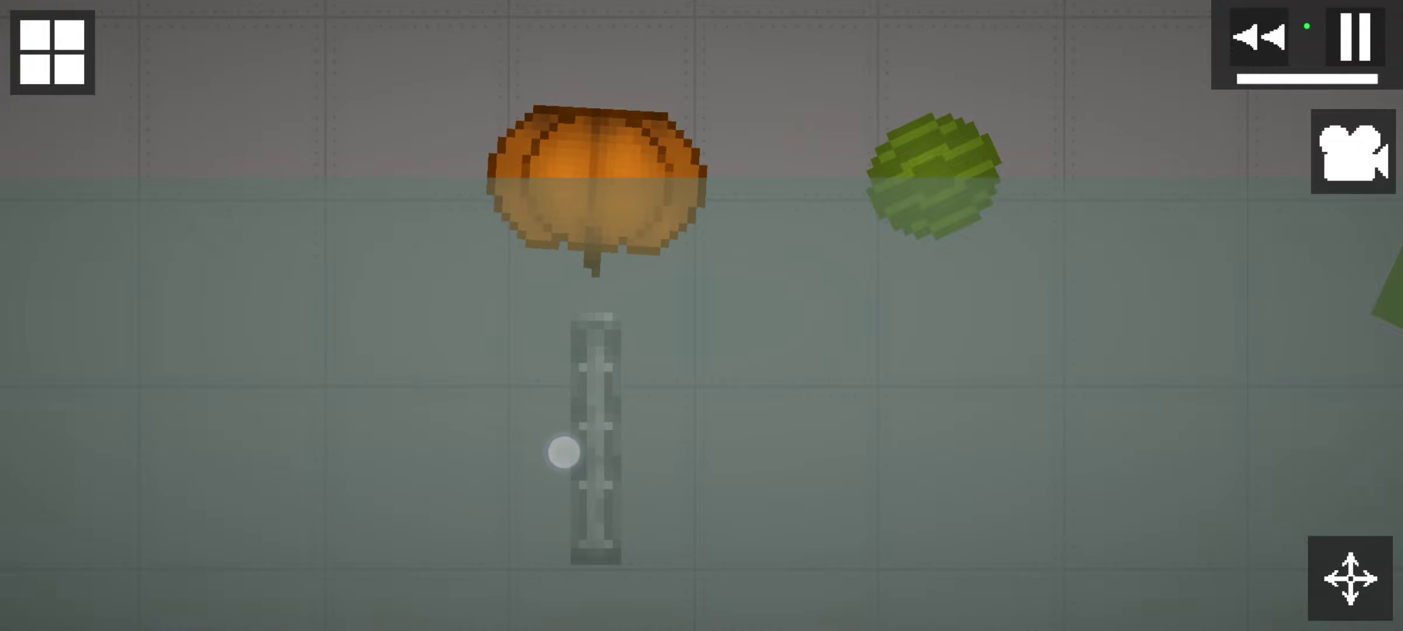
left_click_drag(448, 471, 573, 454)
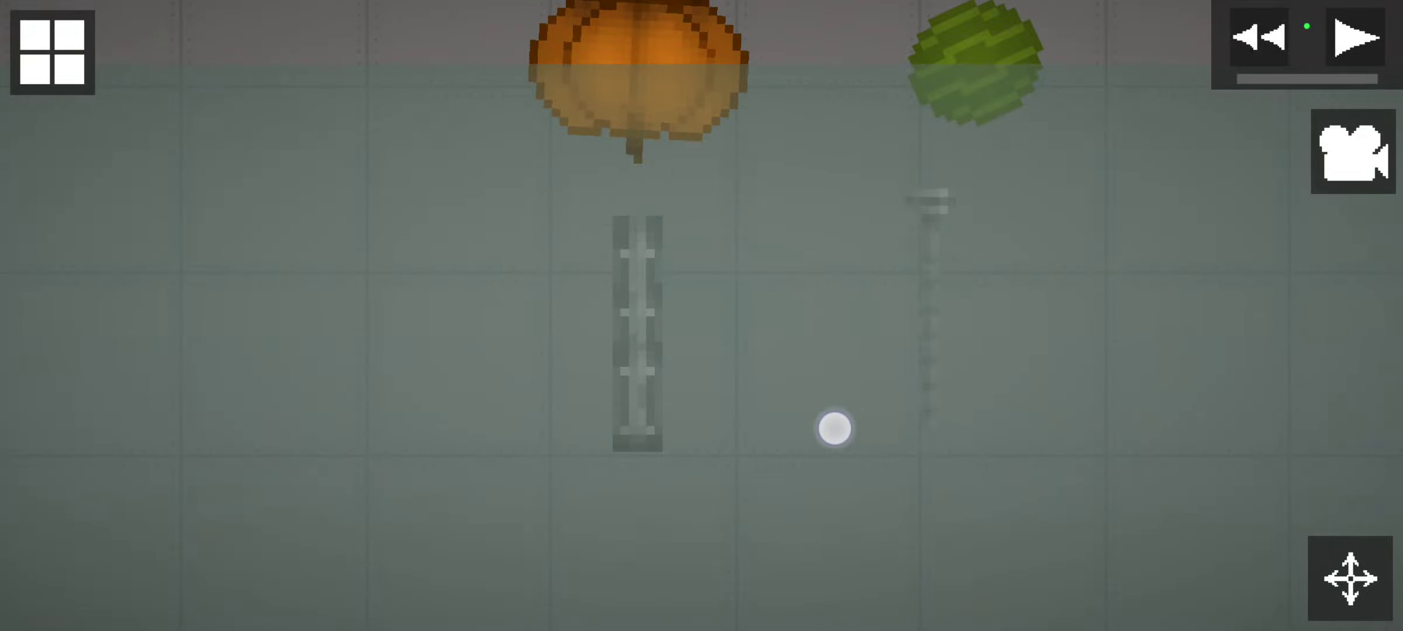
left_click_drag(917, 460, 638, 233)
left_click(1357, 38)
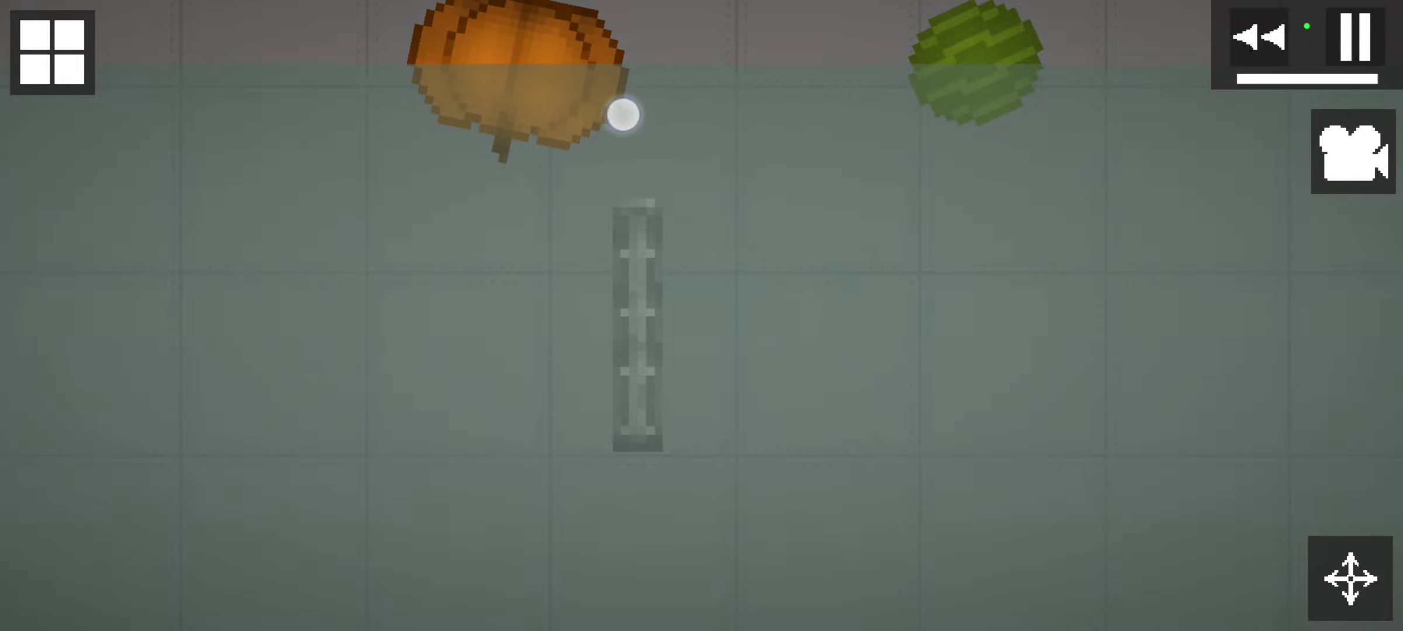
left_click(643, 326)
scroll(639, 318, "down", 5)
scroll(640, 318, "down", 5)
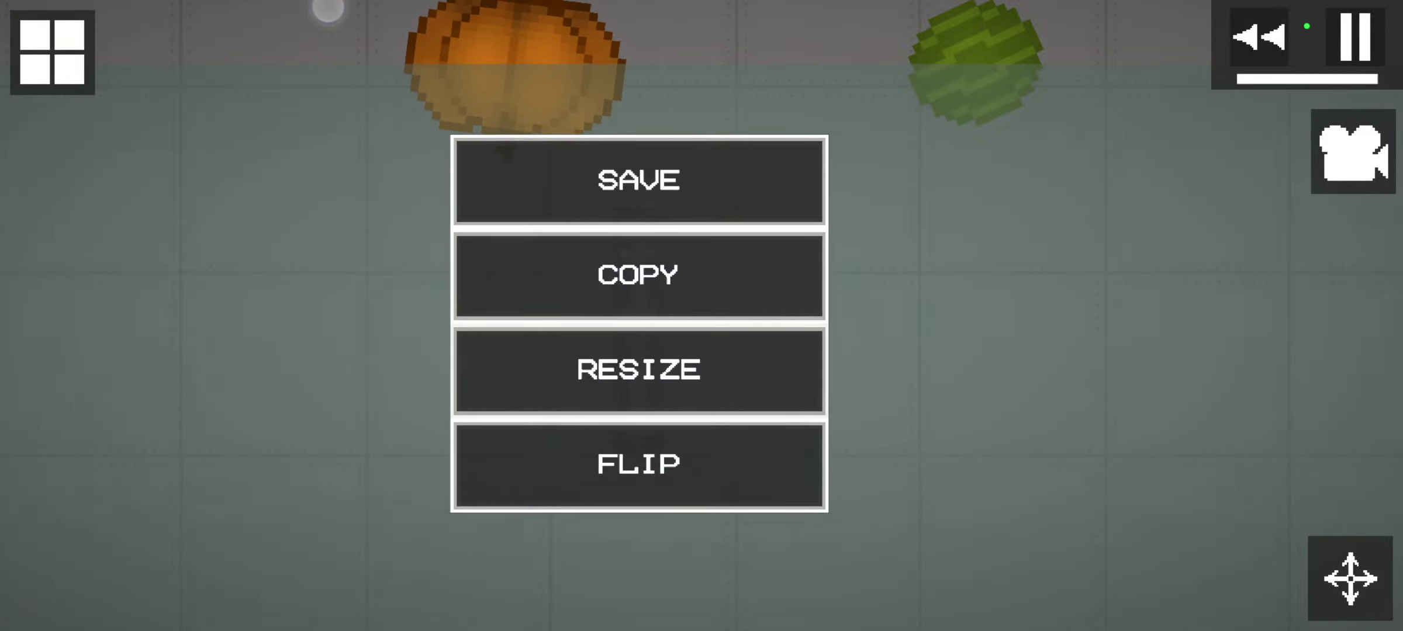
scroll(639, 318, "up", 4)
scroll(639, 318, "up", 5)
left_click(204, 348)
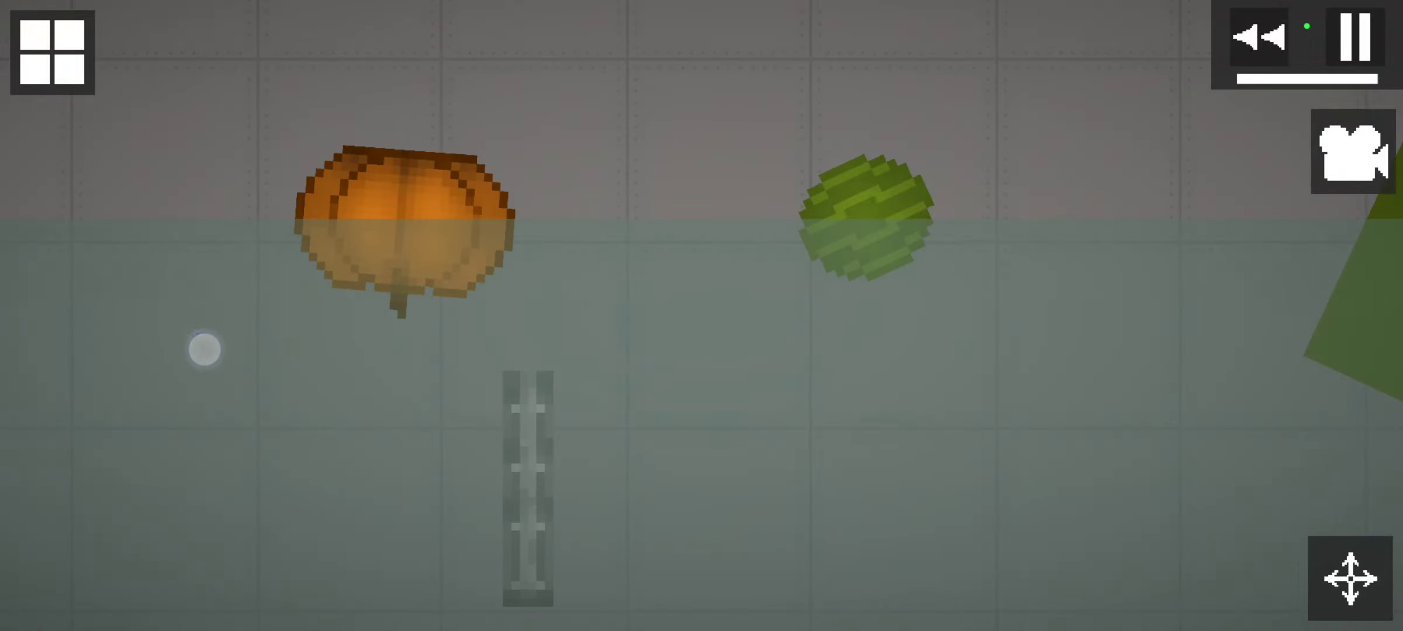
left_click(517, 417)
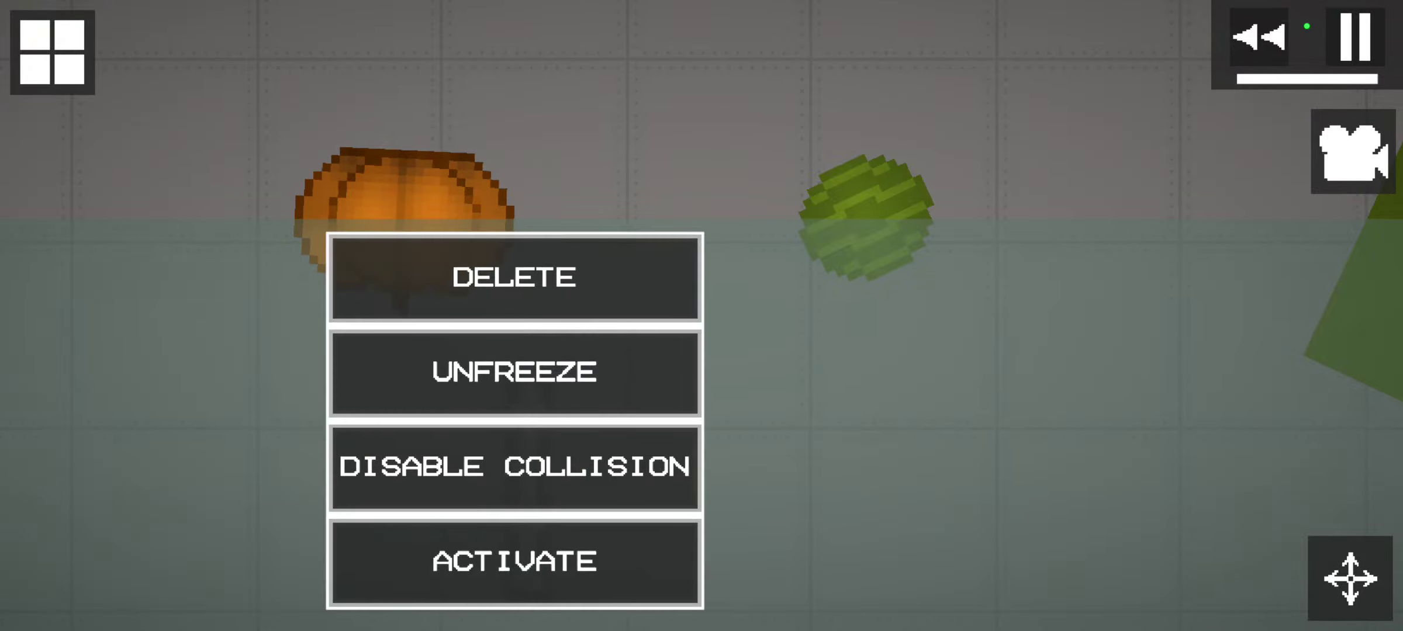
left_click(516, 272)
left_click_drag(416, 537, 236, 556)
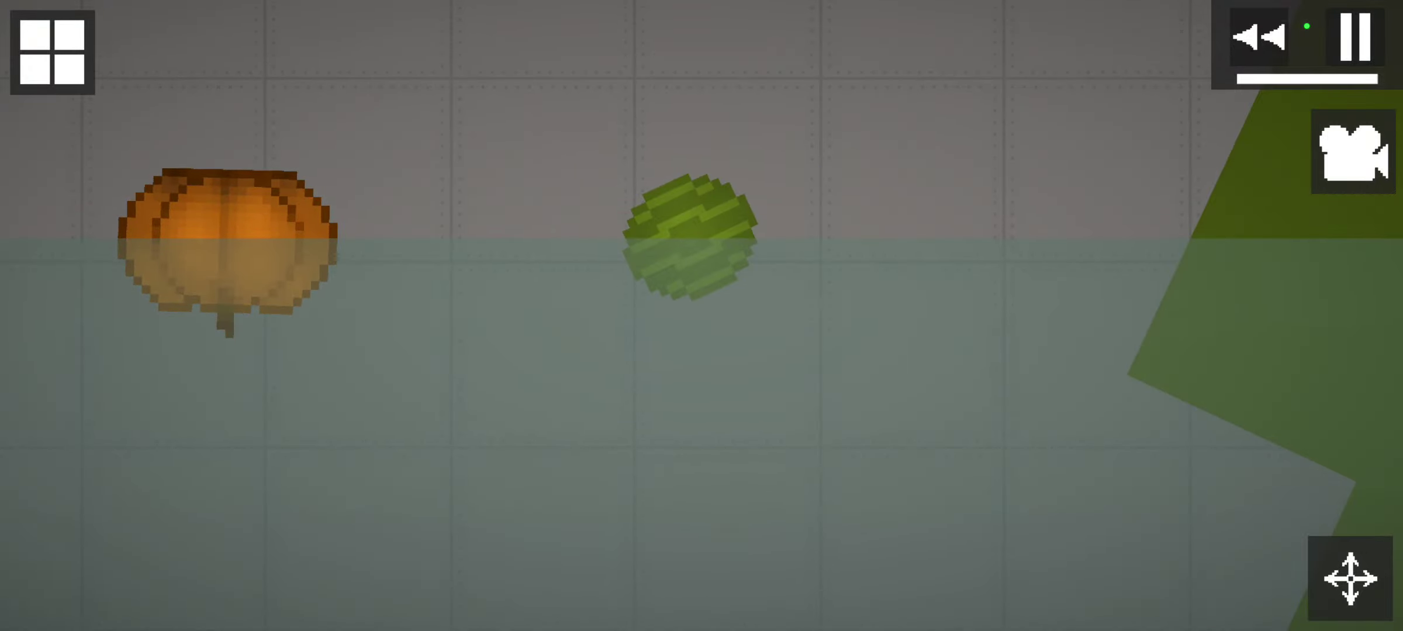
left_click(691, 230)
left_click_drag(1042, 439, 618, 361)
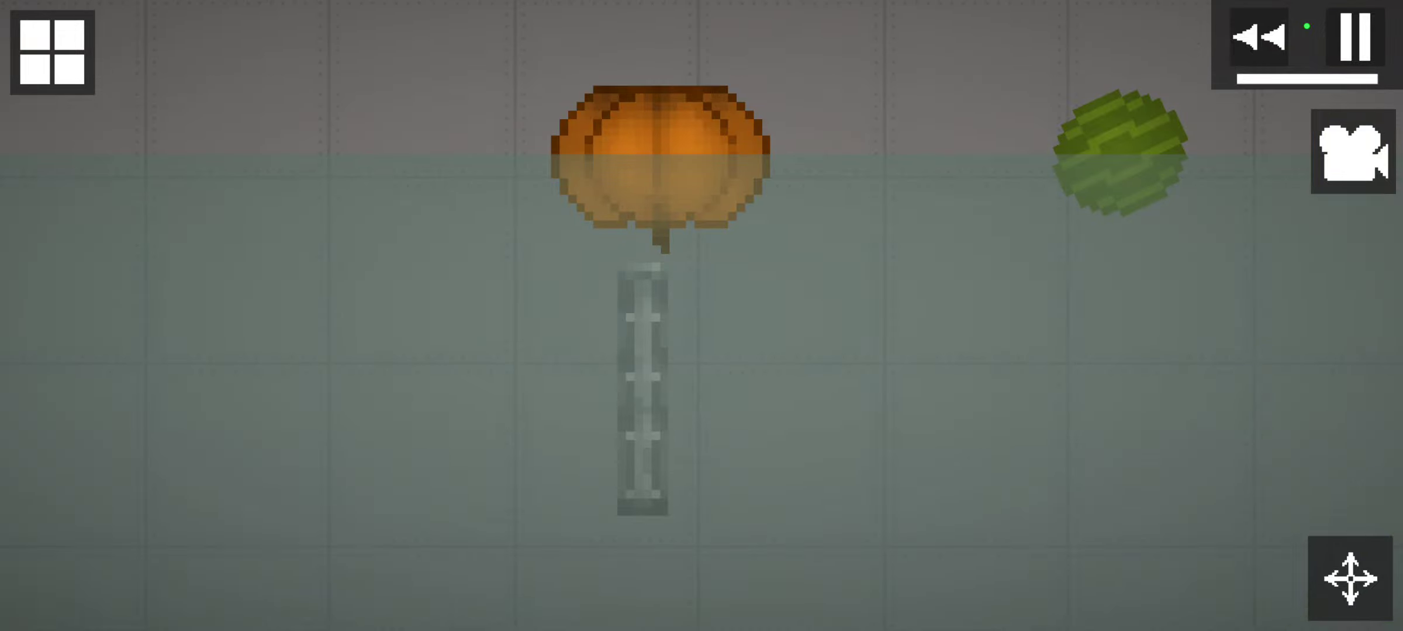
left_click(620, 428)
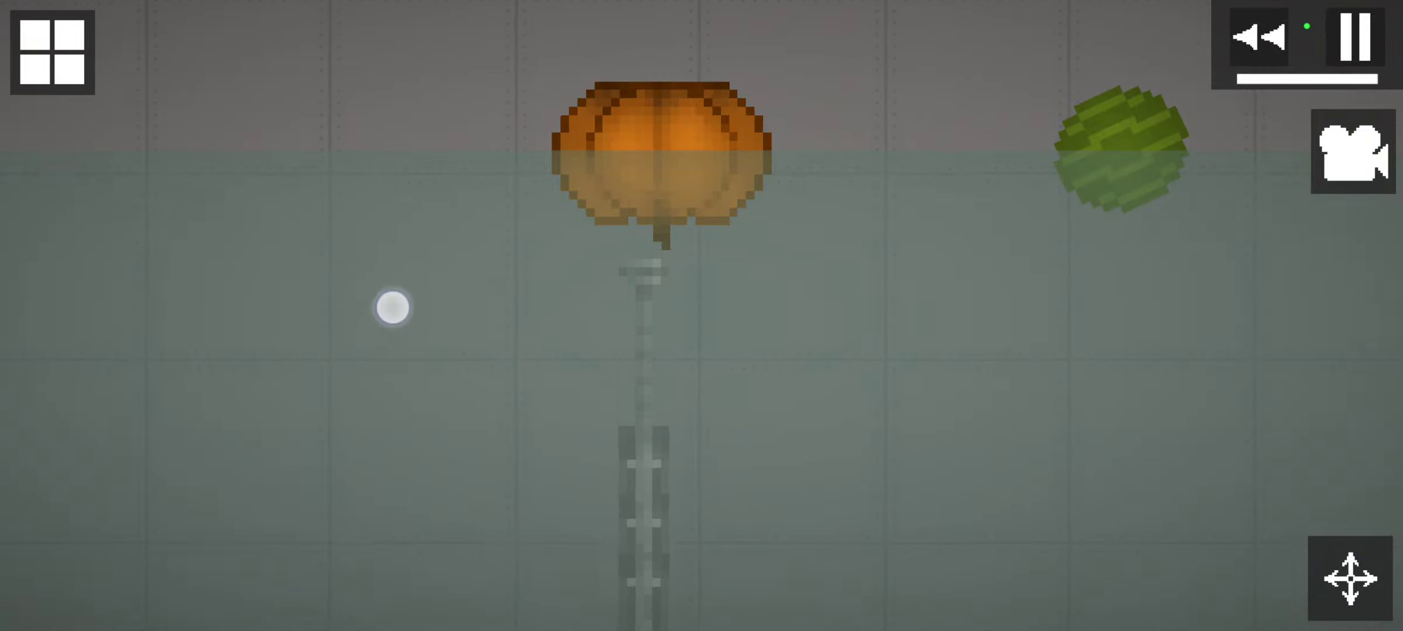
scroll(414, 236, "down", 3)
scroll(413, 236, "up", 4)
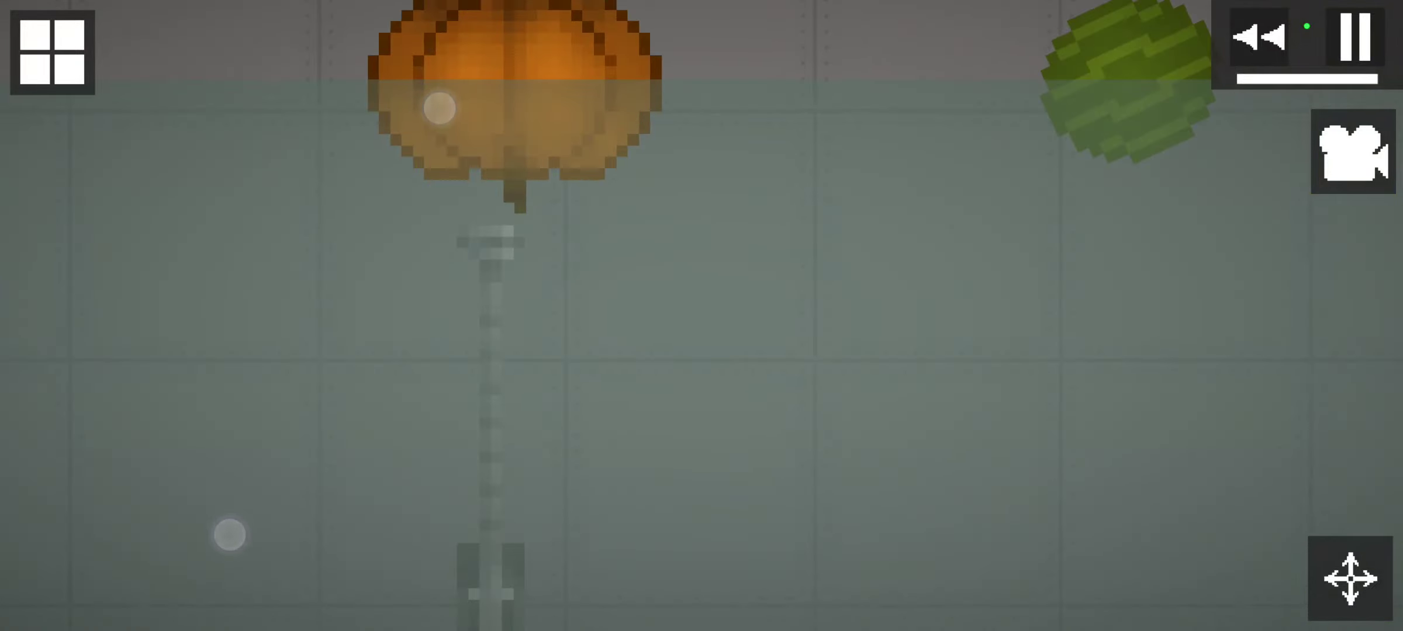
left_click_drag(274, 271, 369, 342)
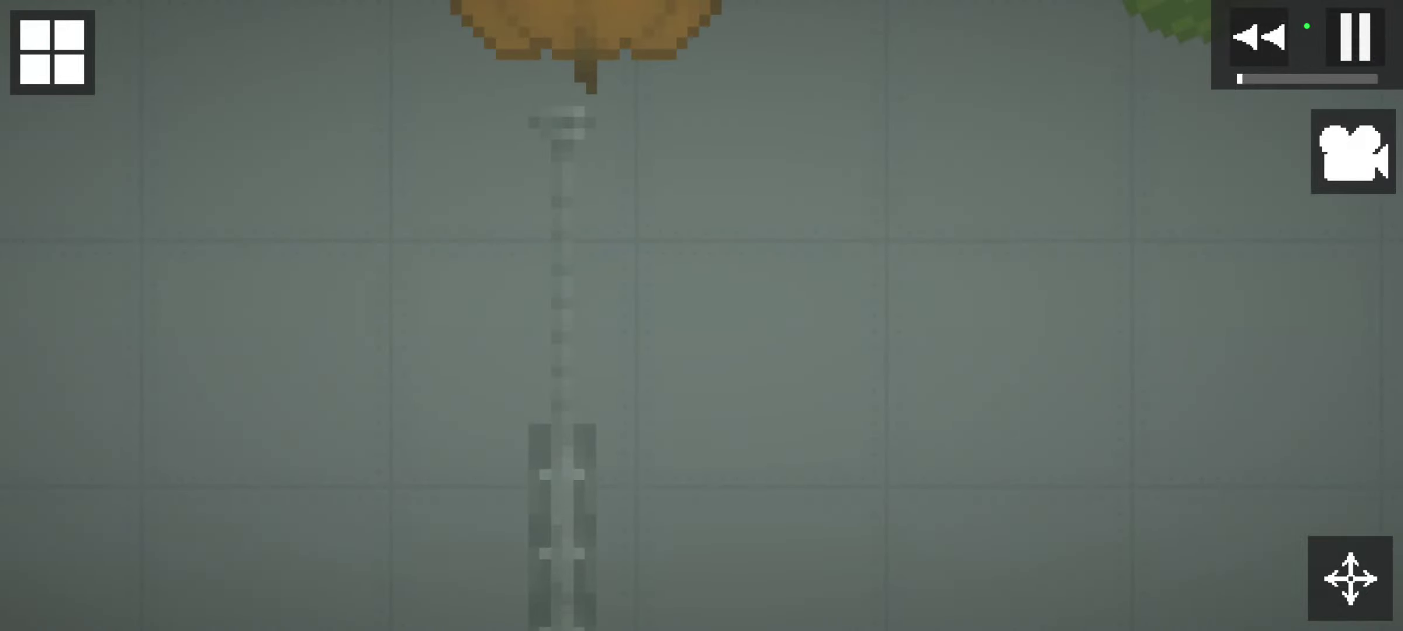
left_click(1355, 38)
left_click_drag(561, 516, 544, 412)
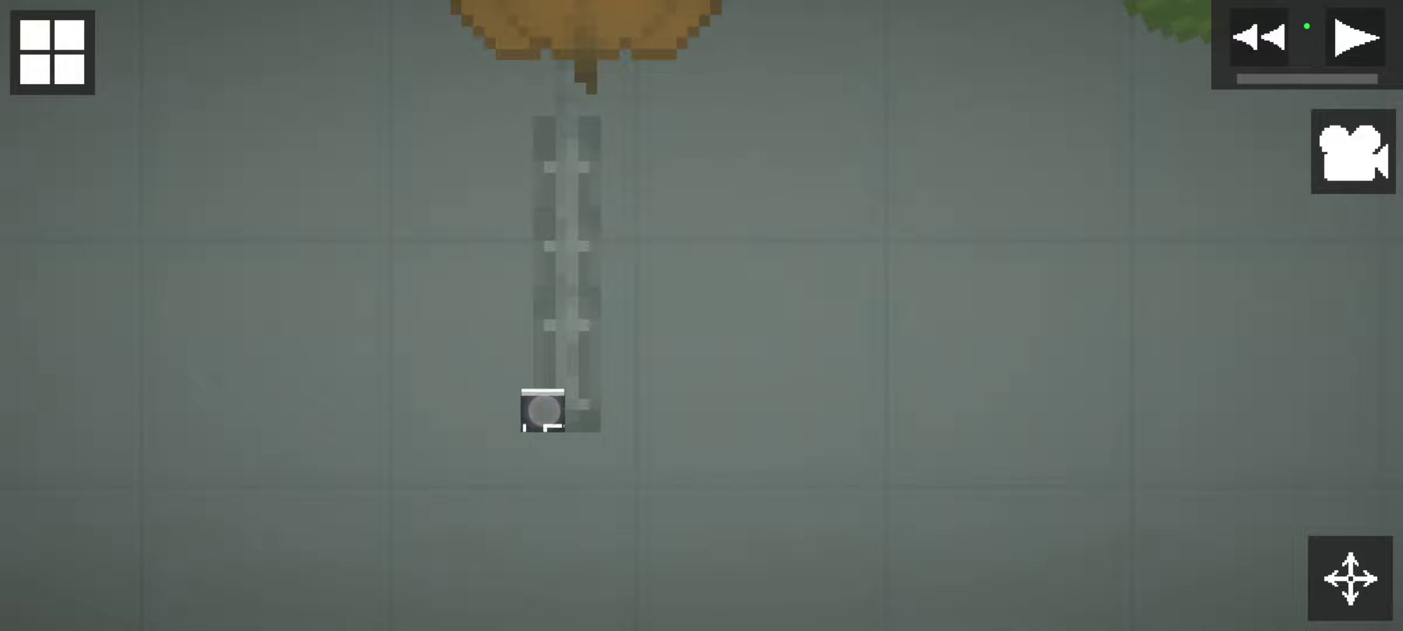
Drag the piston leftward and resume the simulation.
right_click(544, 412)
left_click(767, 165)
left_click_drag(533, 369, 577, 375)
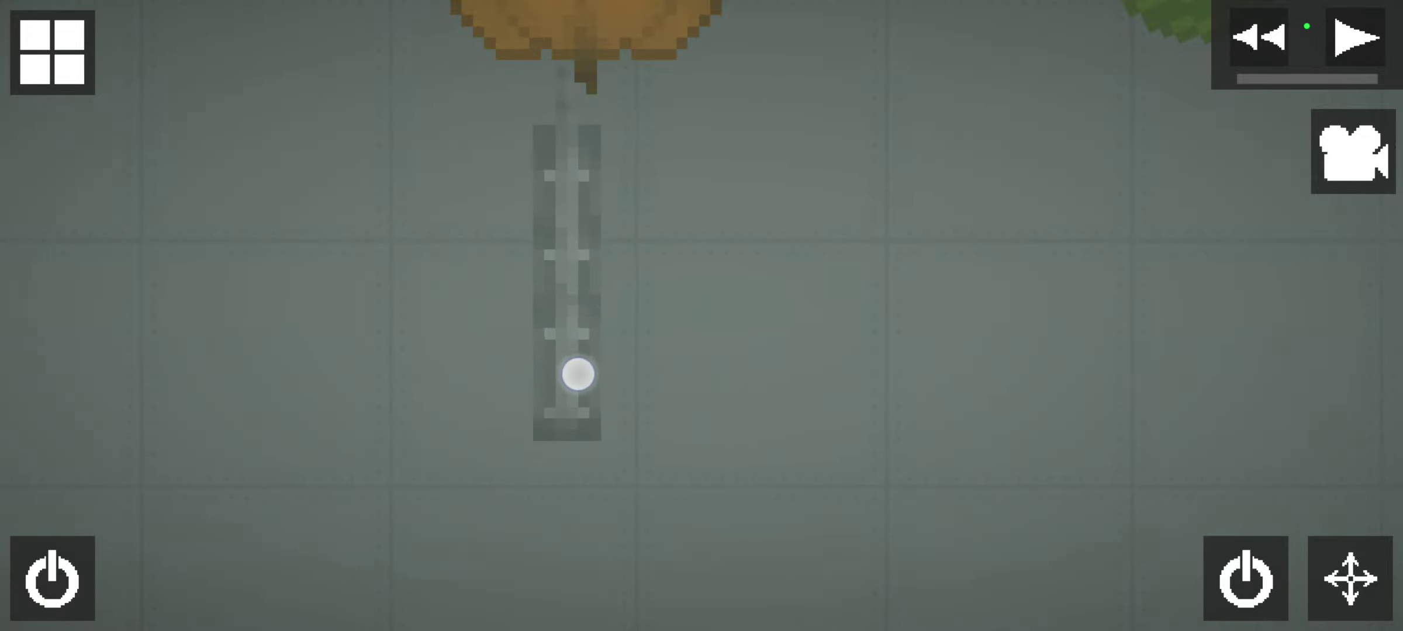
left_click_drag(329, 274, 290, 366)
left_click_drag(592, 417, 254, 397)
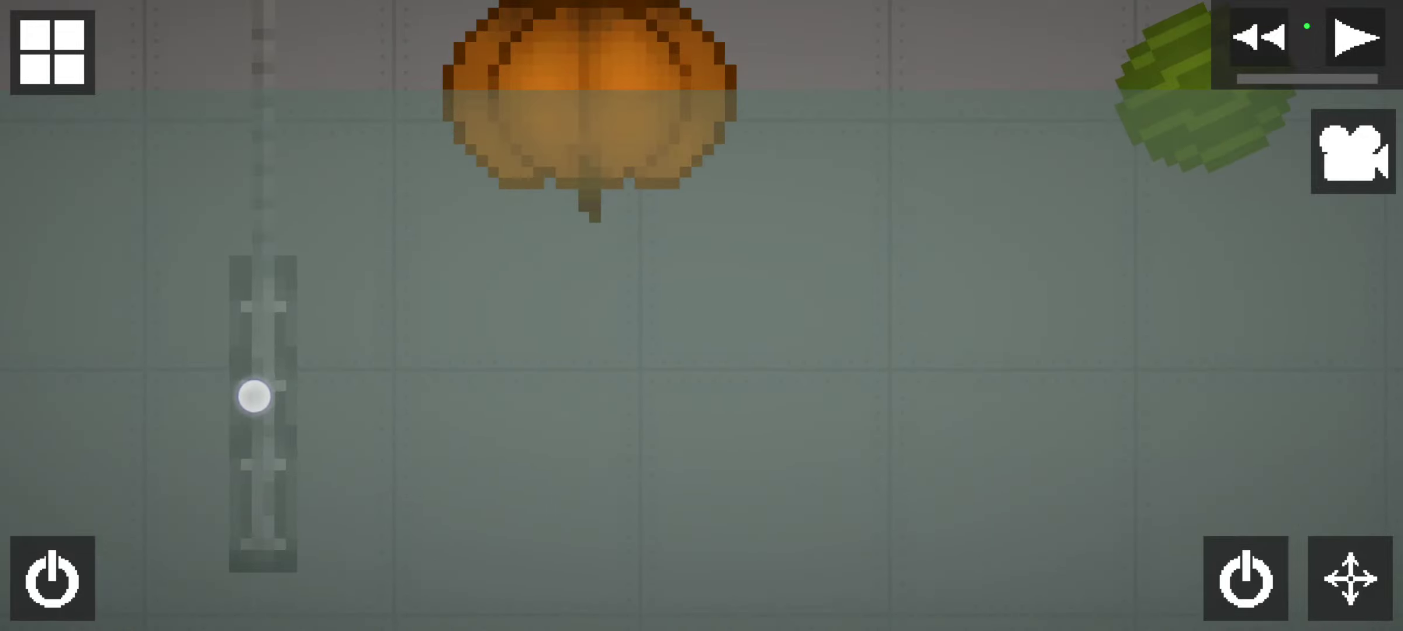
left_click(1354, 38)
left_click_drag(295, 329, 492, 444)
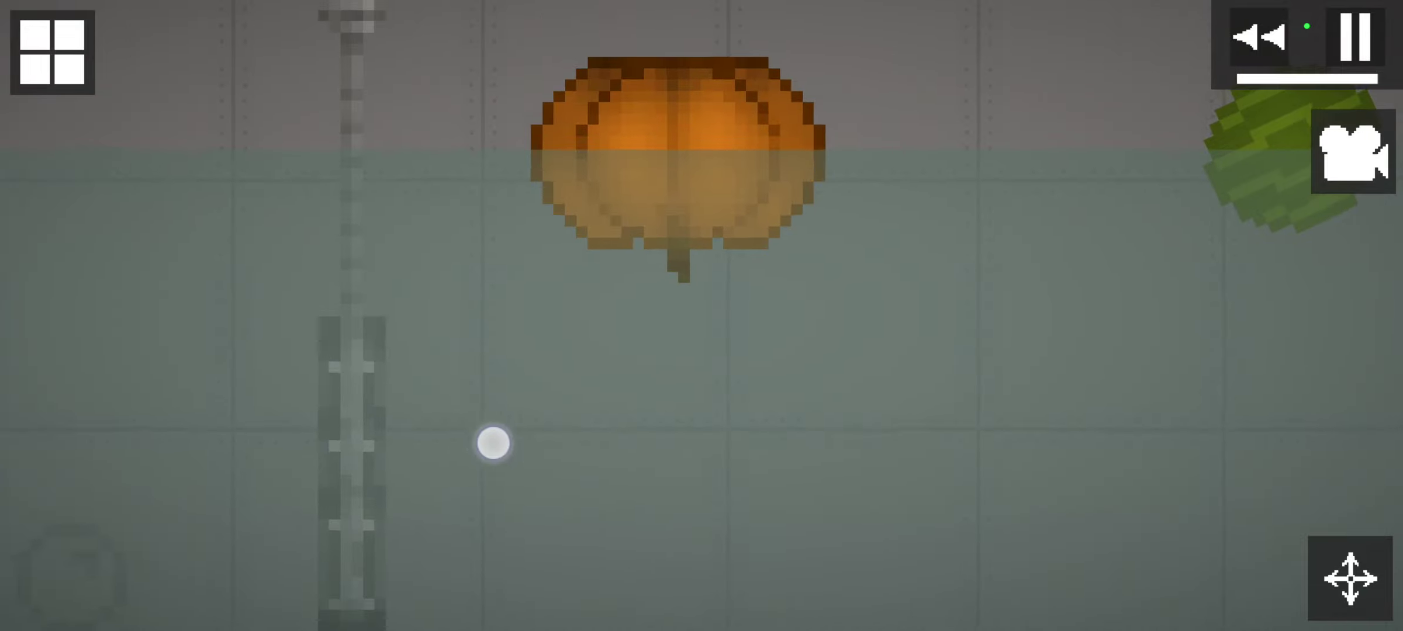
left_click(439, 433)
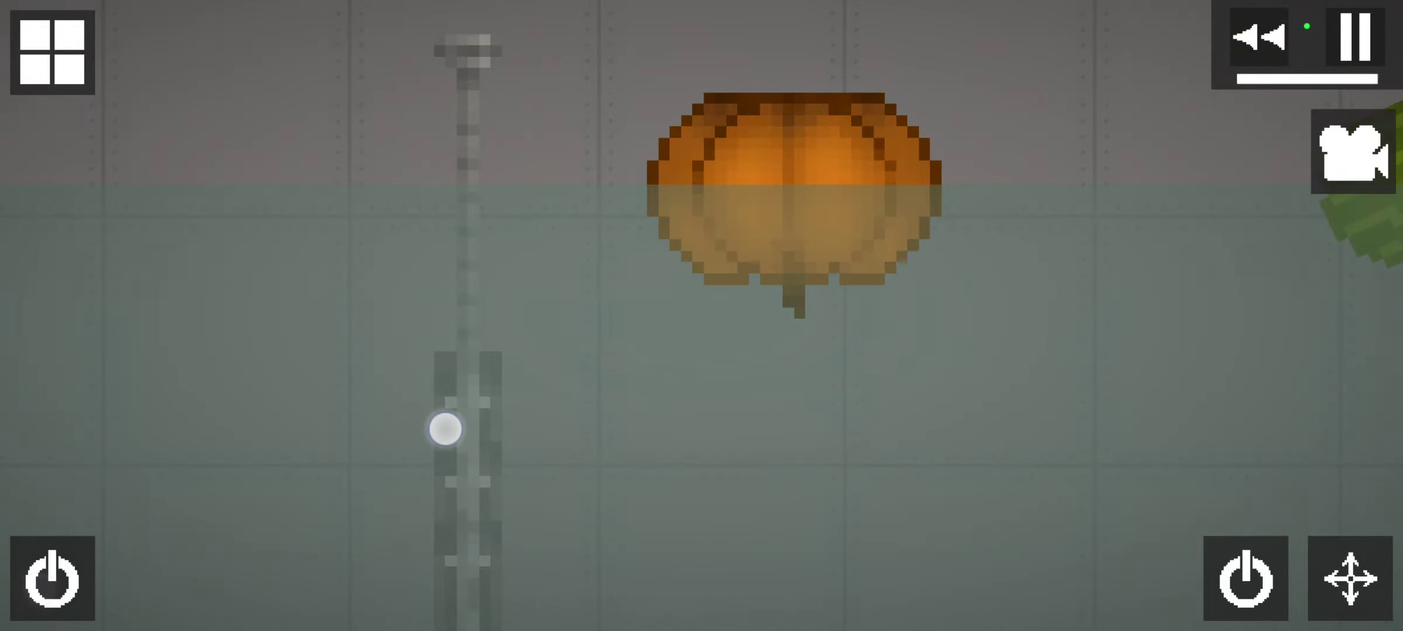
left_click(447, 425)
scroll(701, 329, "down", 3)
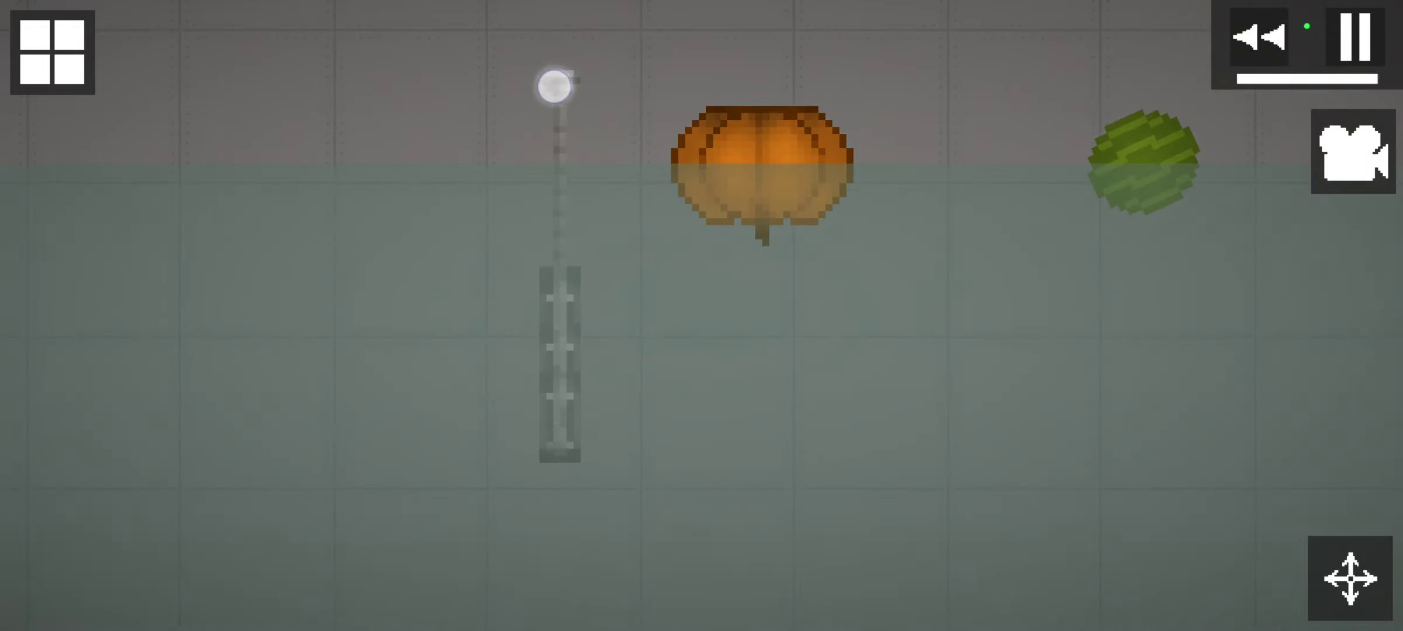
scroll(351, 319, "up", 3)
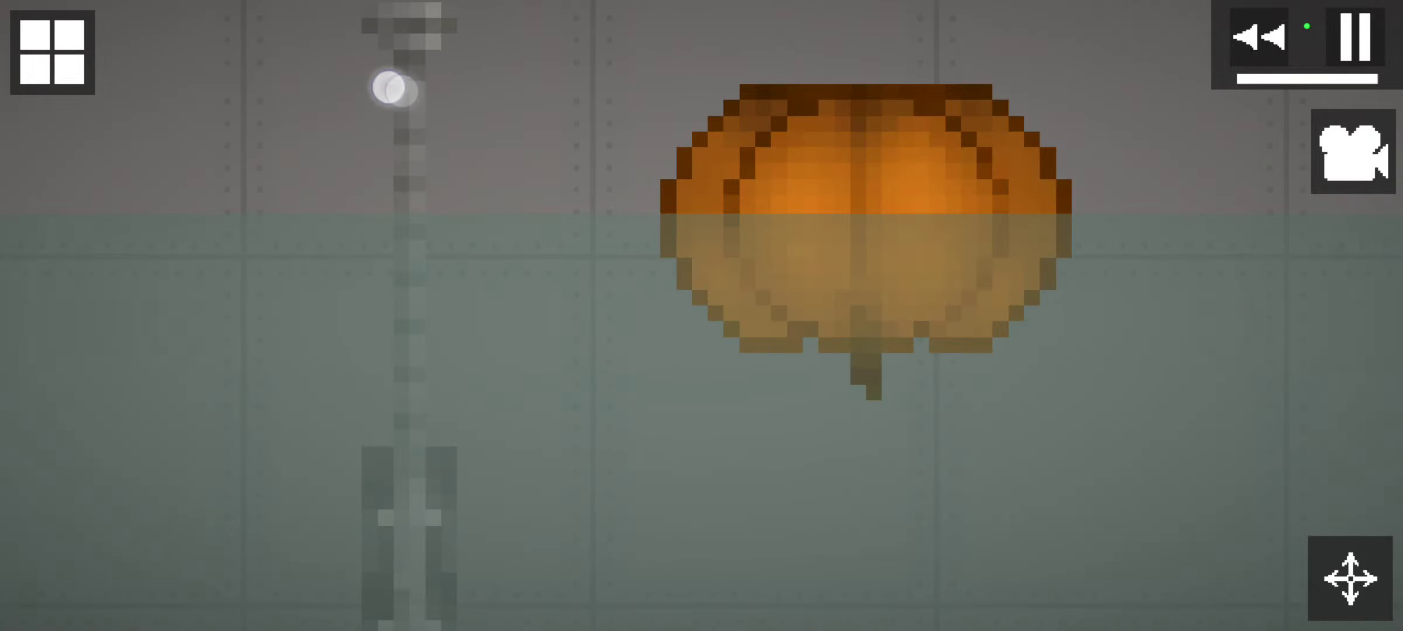
Freeze the piston in place and retract its rod.
left_click_drag(162, 373, 275, 494)
right_click(515, 186)
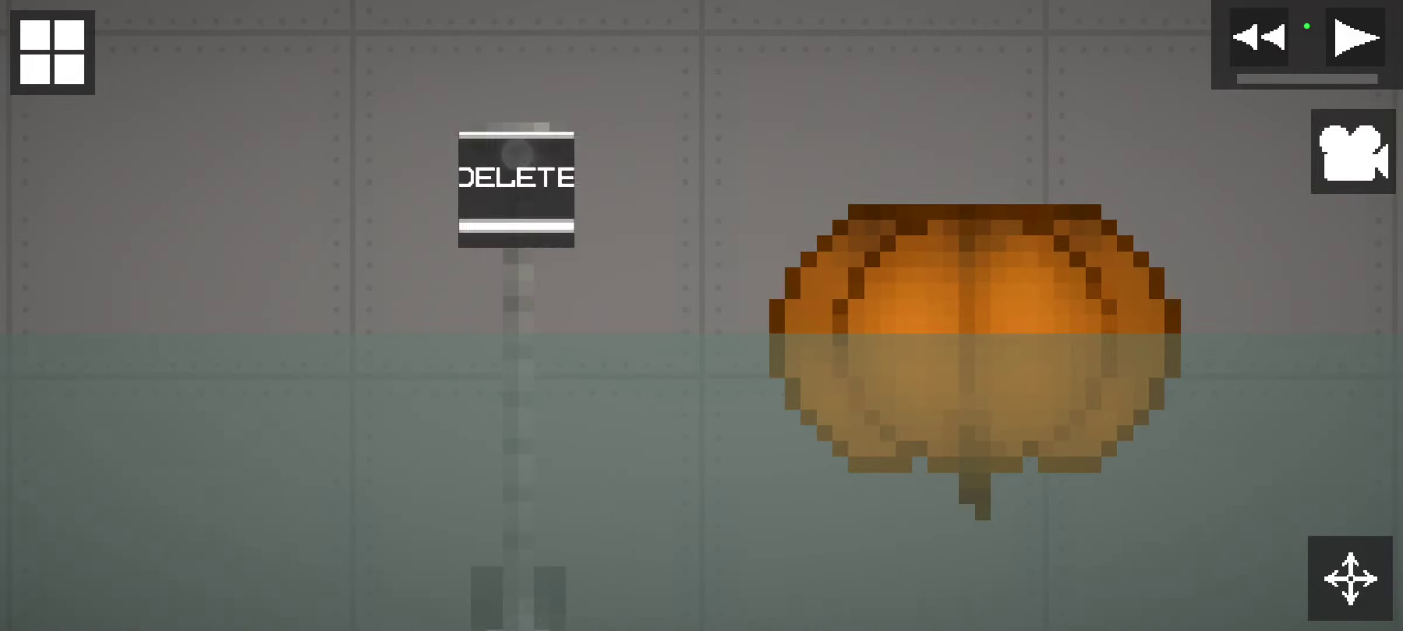
left_click(439, 131)
left_click_drag(296, 253, 297, 16)
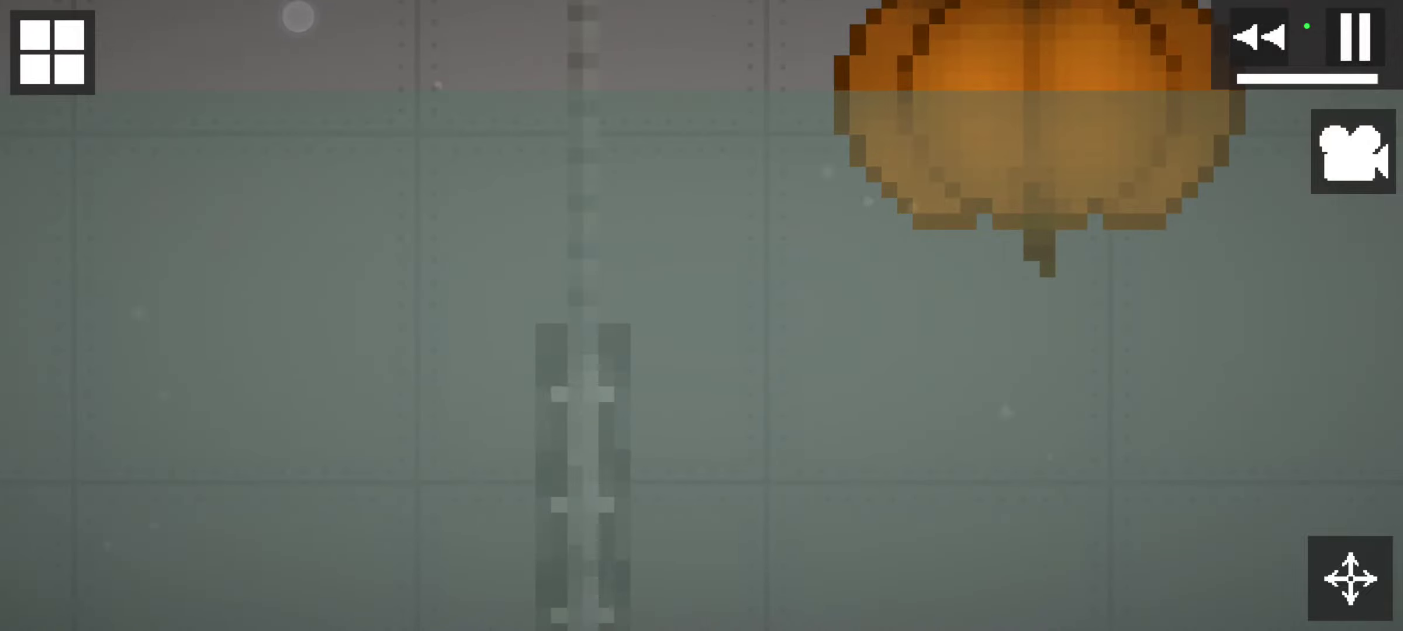
left_click(558, 425)
scroll(614, 438, "down", 3)
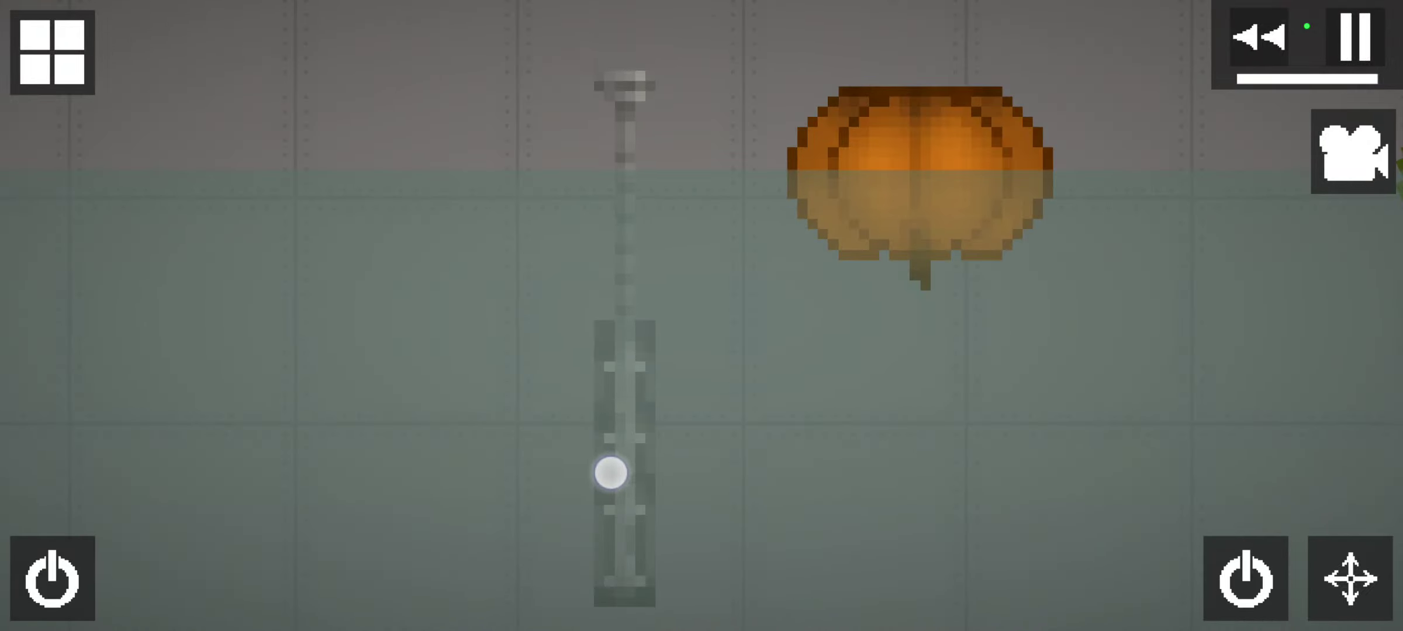
left_click(611, 474)
Slide the piston under the pumpkin and extend it to lift the pumpkin.
left_click(1359, 38)
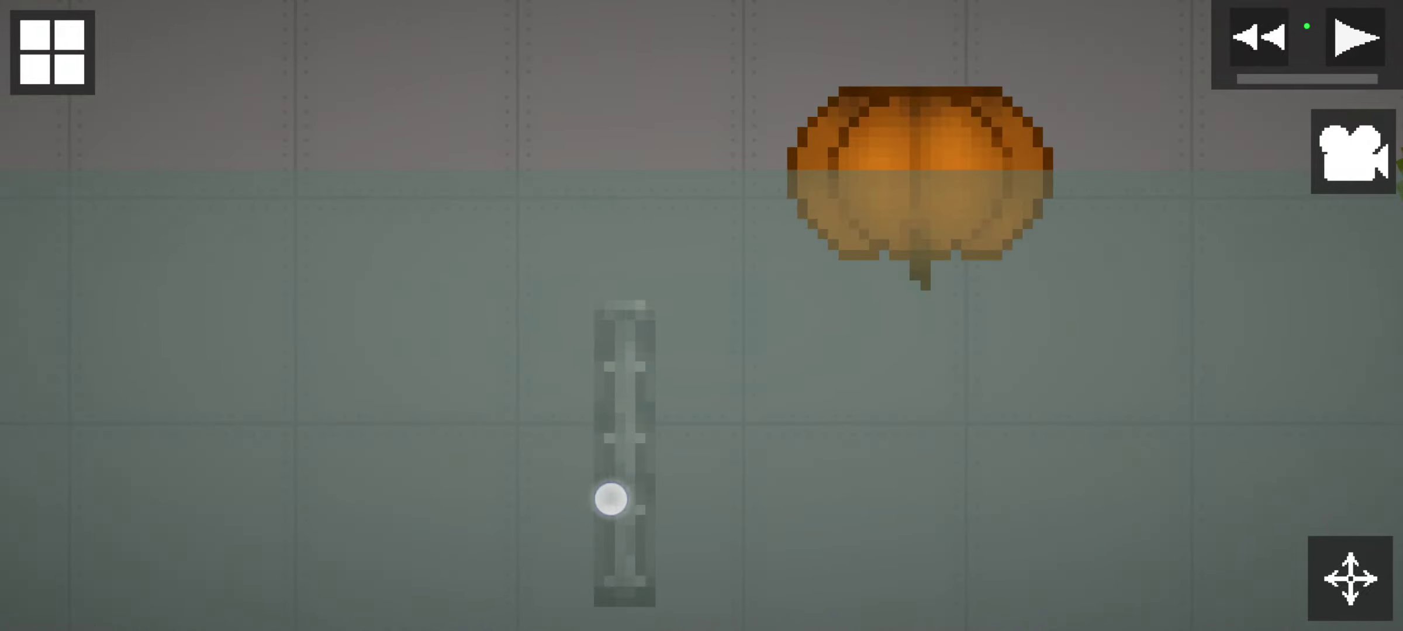
left_click_drag(611, 499, 670, 513)
left_click(1355, 37)
left_click(611, 395)
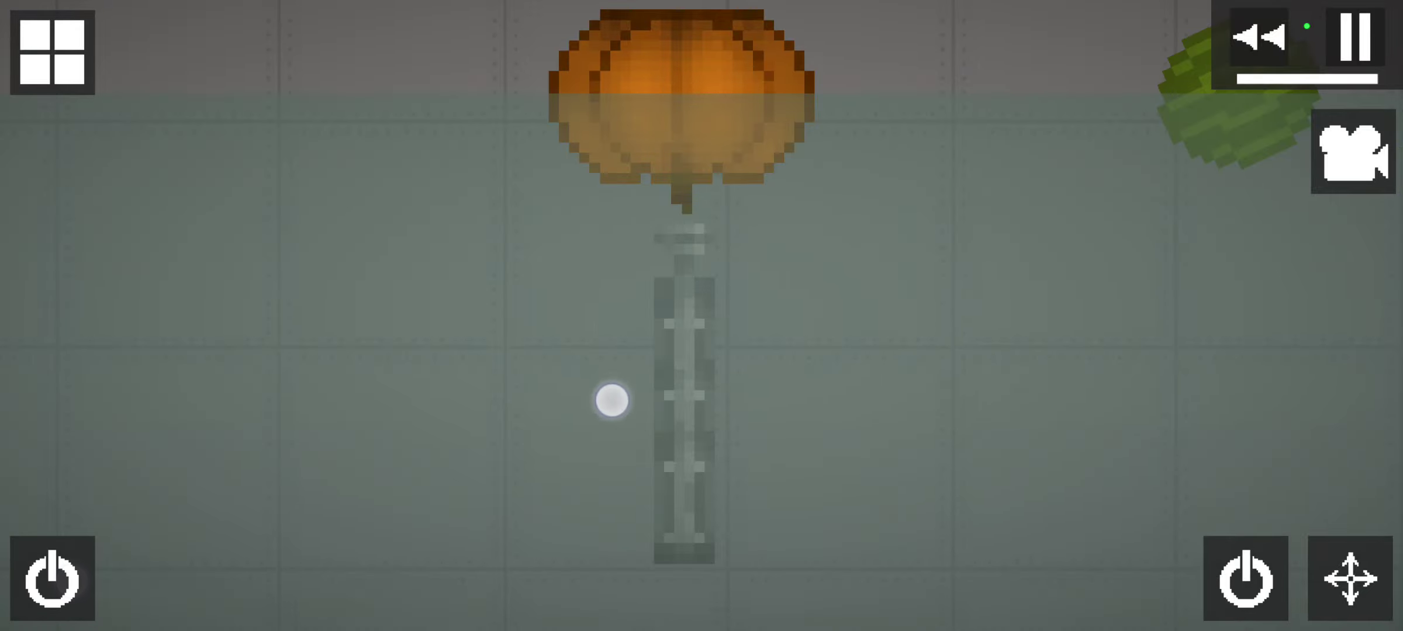
left_click(350, 229)
Drop the melon into the water and switch the piston so the pumpkin drops back.
left_click_drag(351, 231, 312, 510)
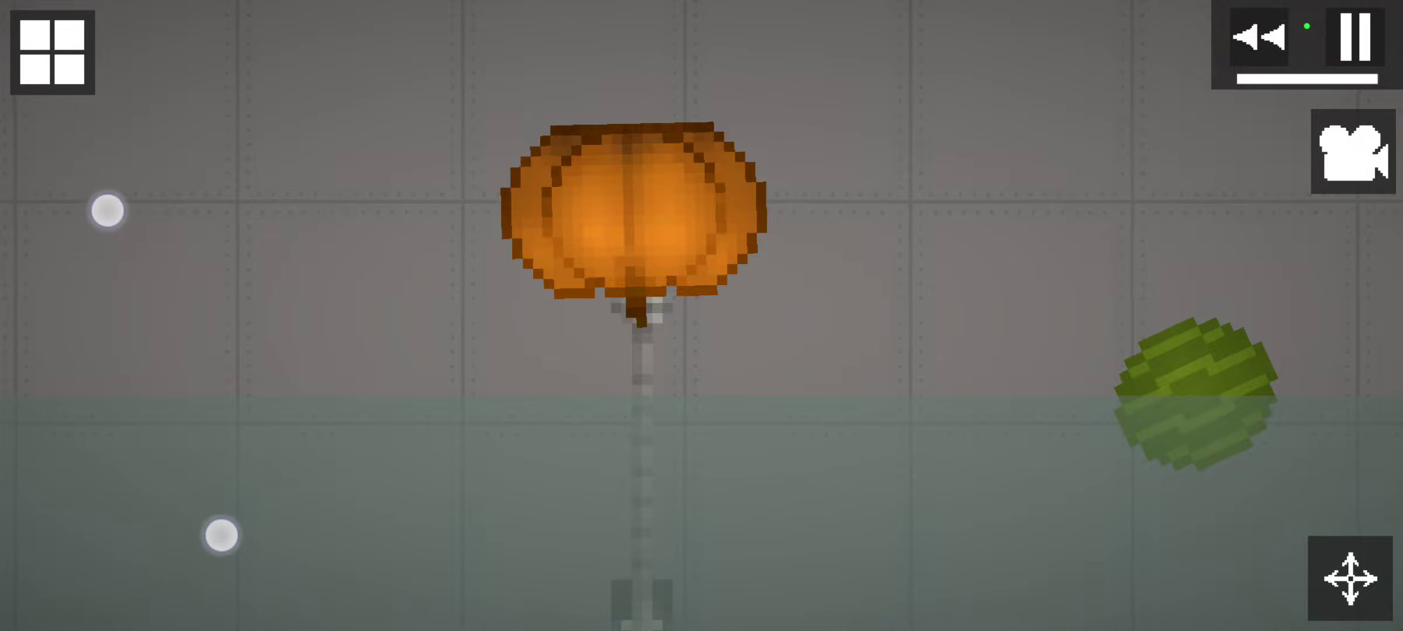
scroll(164, 372, "down", 3)
mouse_move(783, 318)
left_mouse_down()
mouse_move(764, 255)
mouse_move(811, 318)
left_mouse_up()
left_click_drag(285, 516, 233, 168)
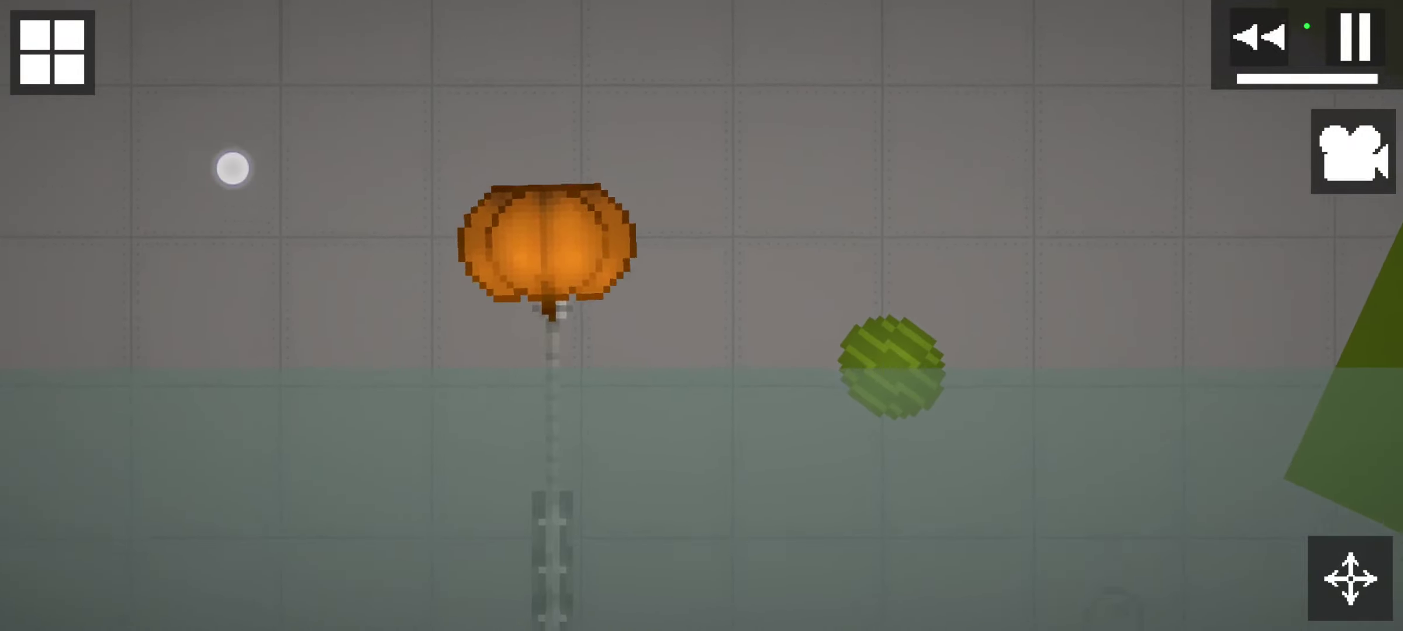
left_click_drag(1110, 601, 1111, 467)
left_click_drag(228, 451, 186, 447)
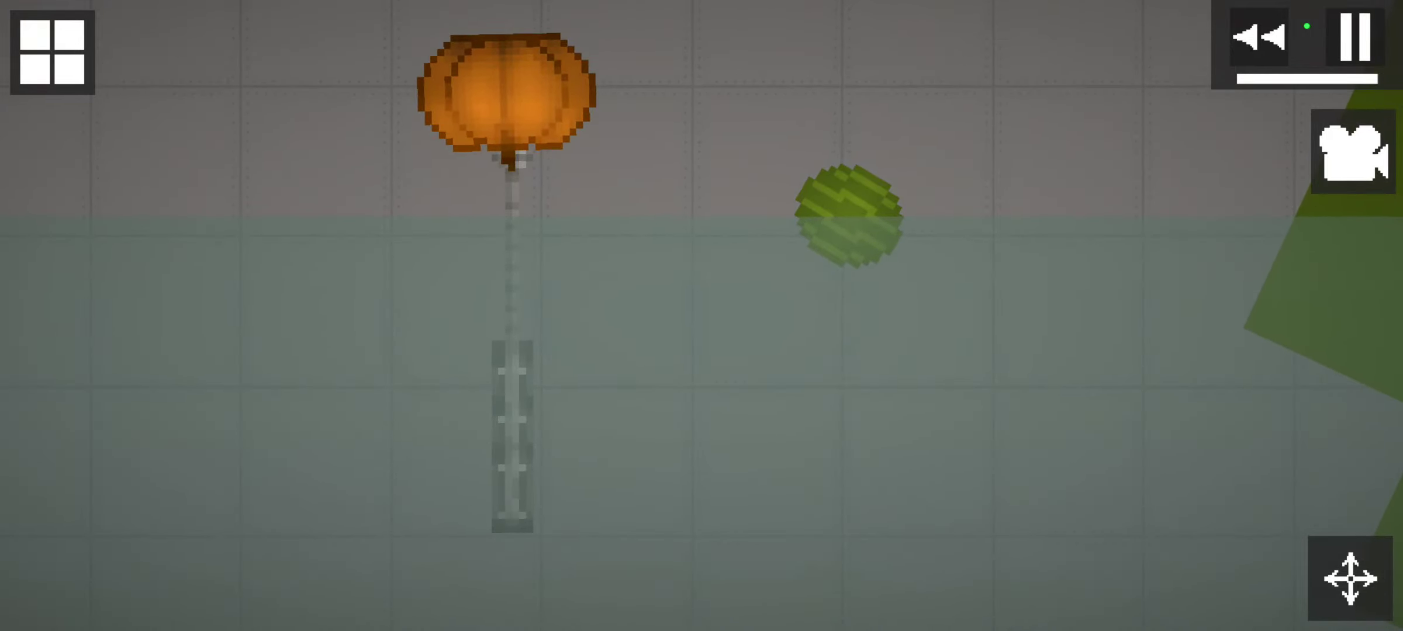
left_click(488, 451)
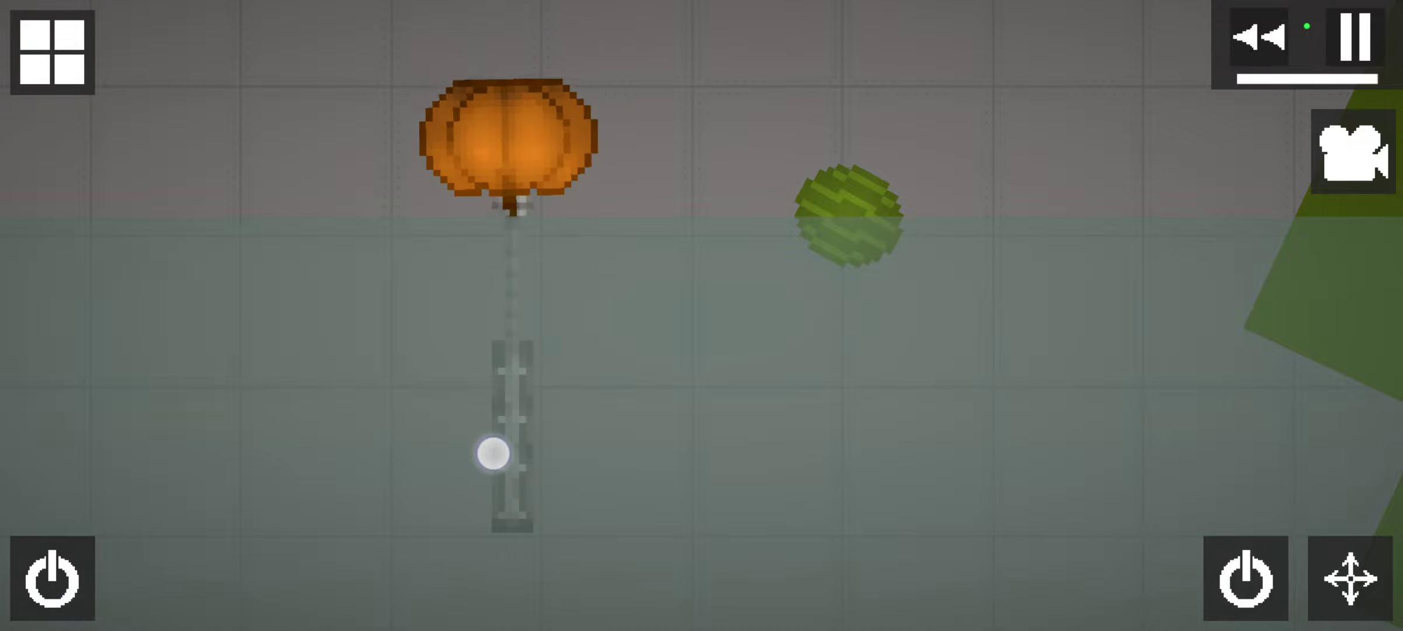
left_click(53, 580)
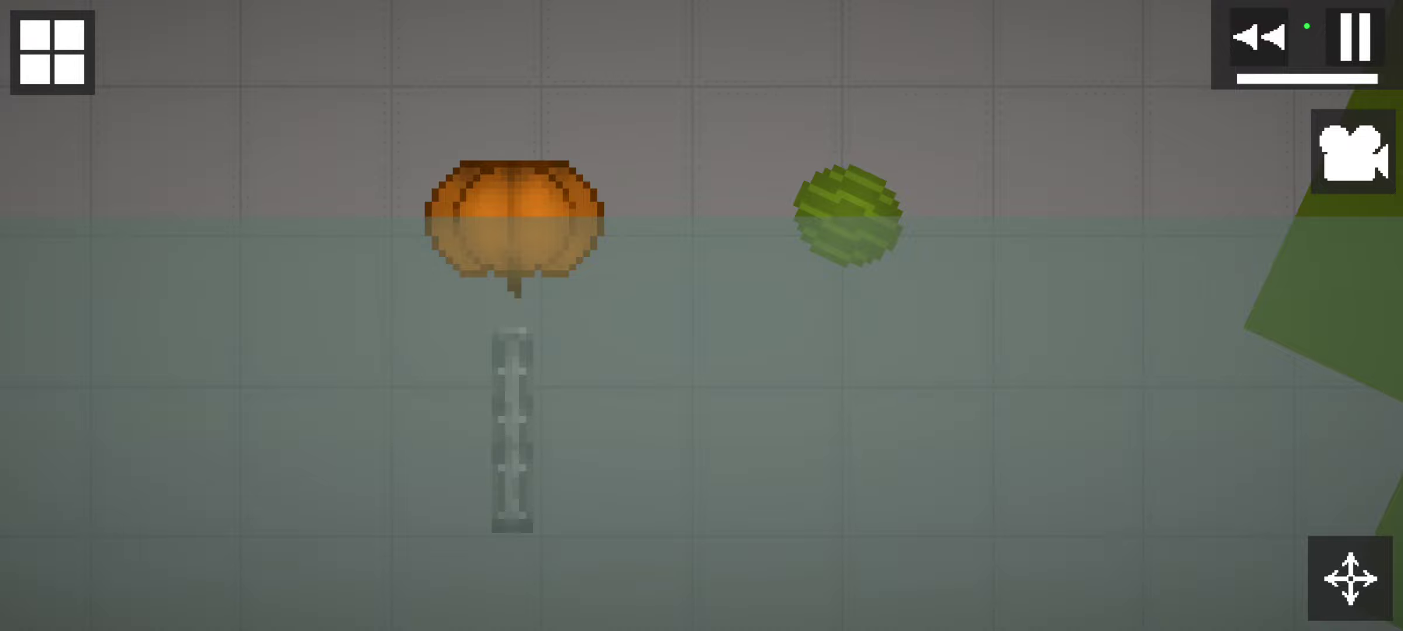
Press the melon left against the pumpkin and nudge the pumpkin right.
left_click_drag(841, 209, 640, 180)
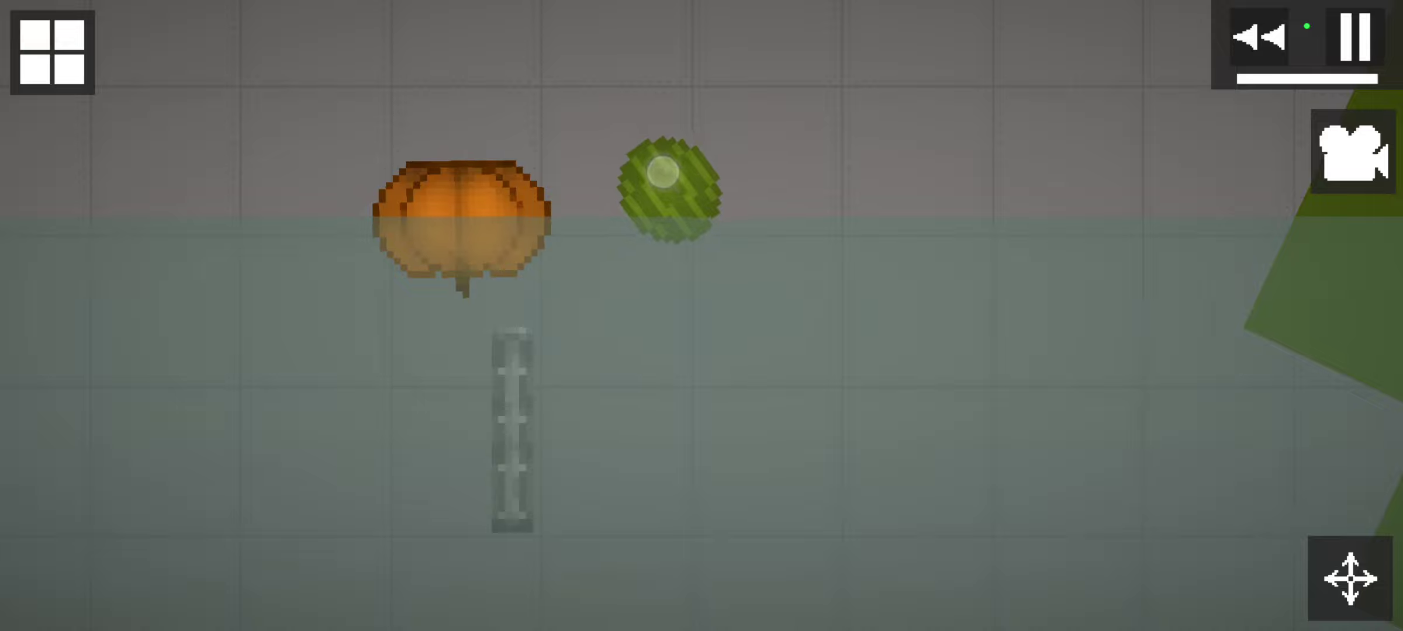
mouse_move(471, 214)
left_mouse_down()
mouse_move(441, 234)
mouse_move(494, 120)
left_mouse_up()
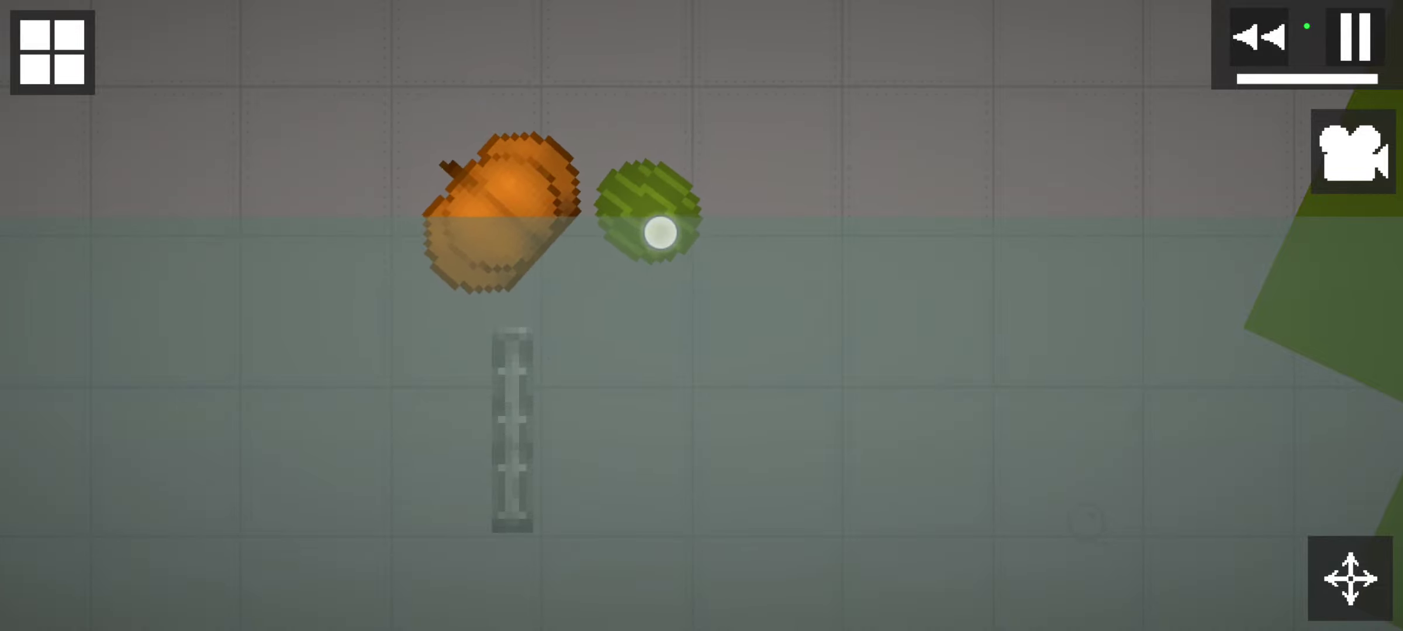
scroll(249, 310, "up", 3)
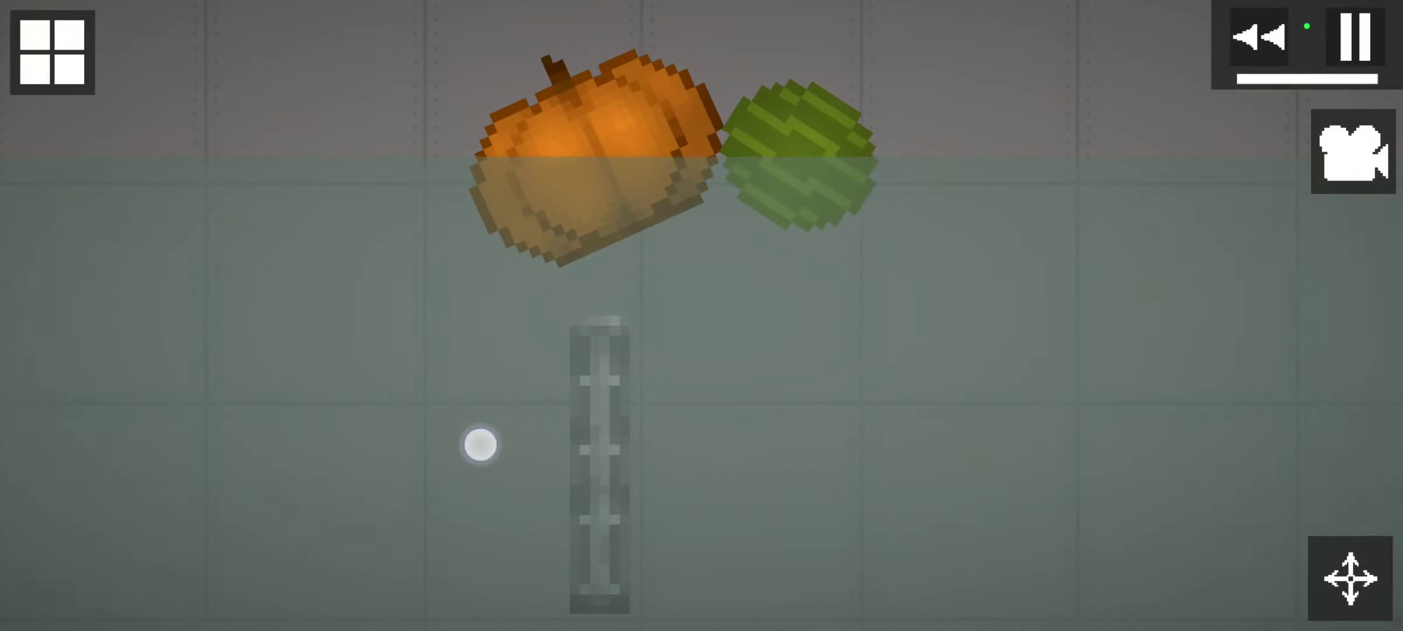
scroll(329, 313, "down", 2)
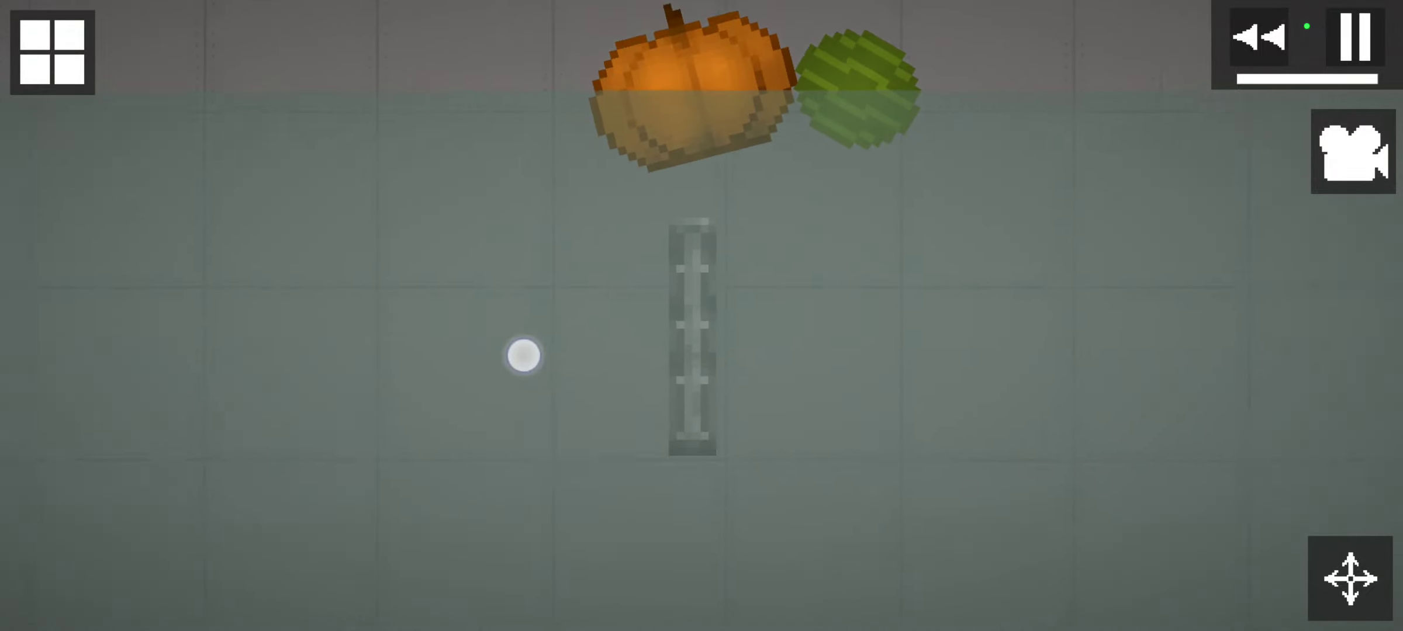
left_click_drag(585, 579, 643, 307)
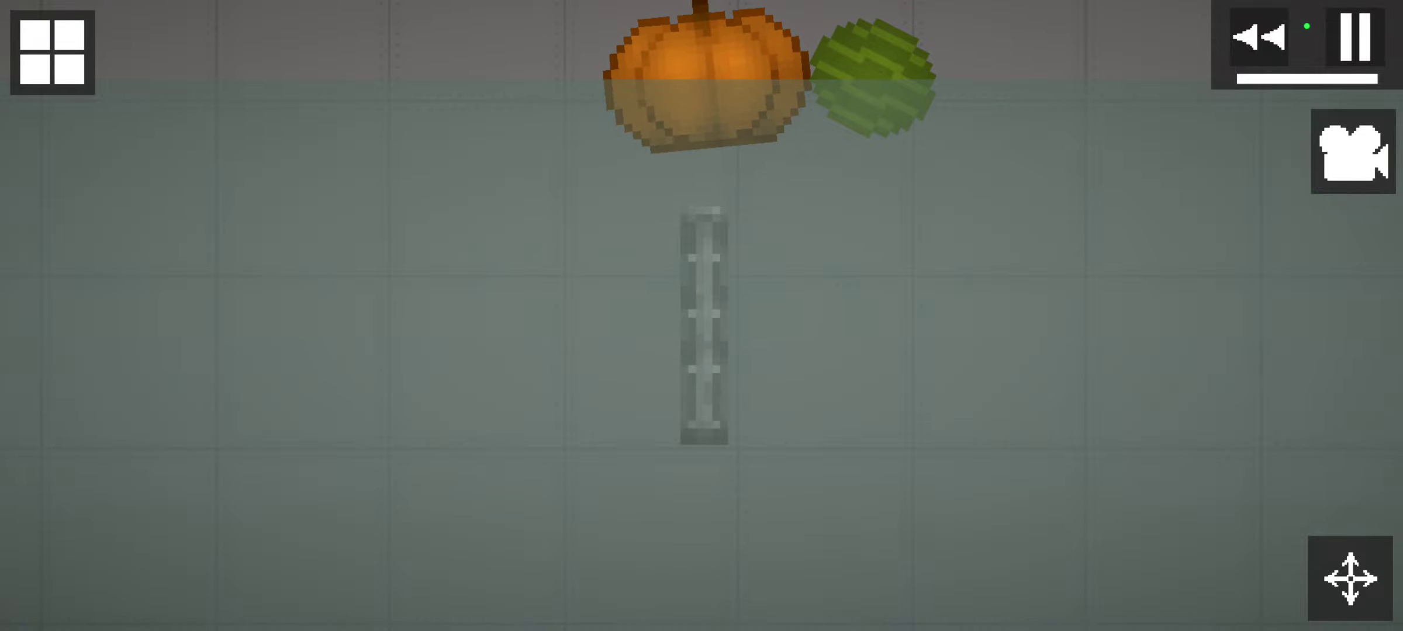
left_click_drag(329, 439, 329, 346)
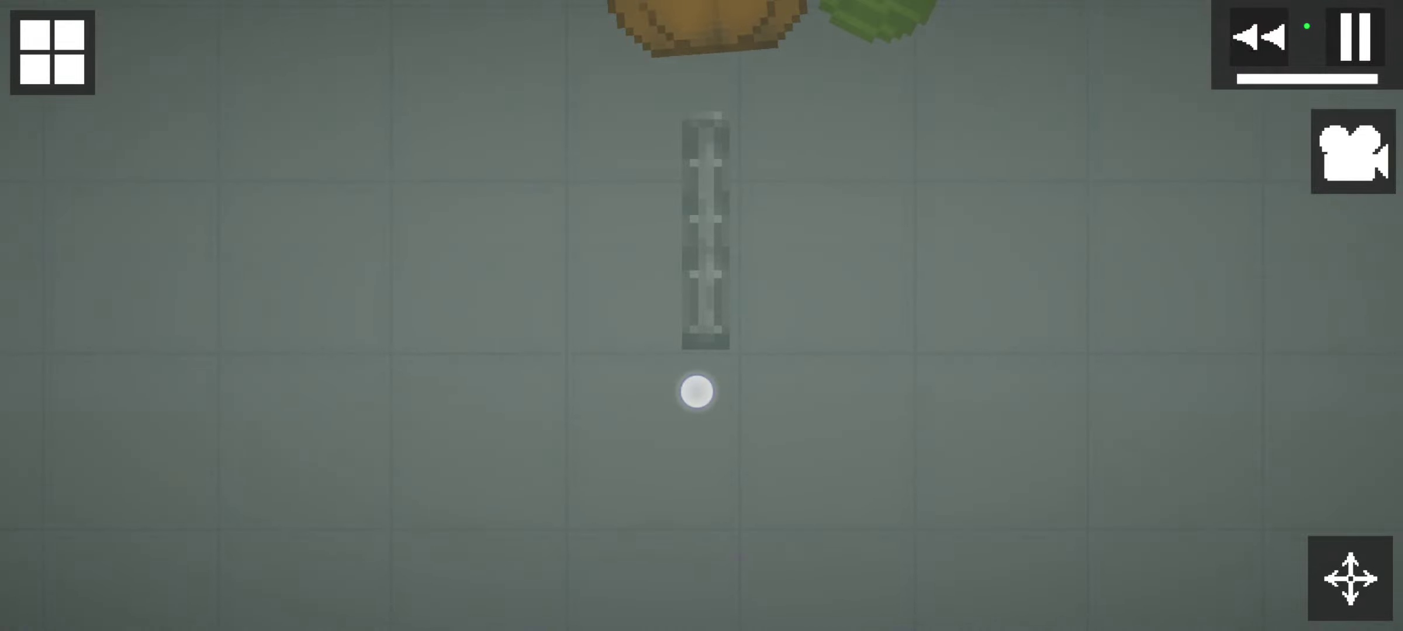
left_click_drag(697, 391, 692, 382)
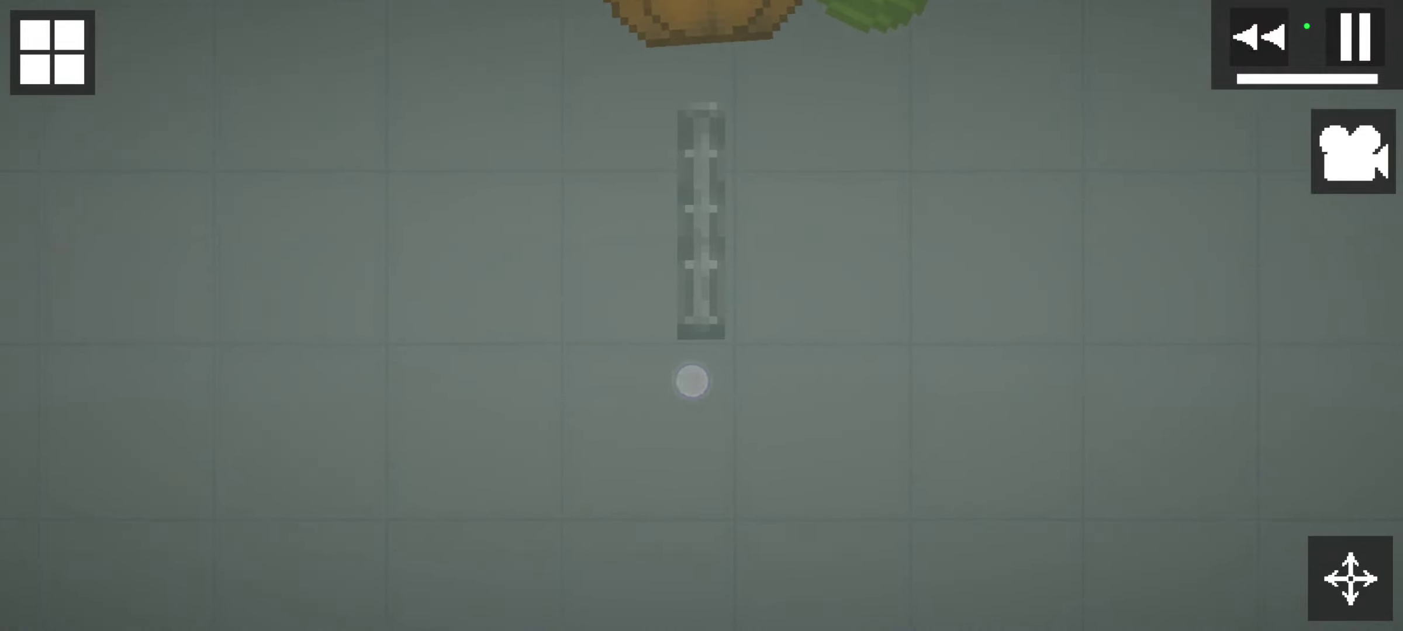
Open and dismiss the rod's options menu three times.
right_click(687, 322)
left_click(278, 284)
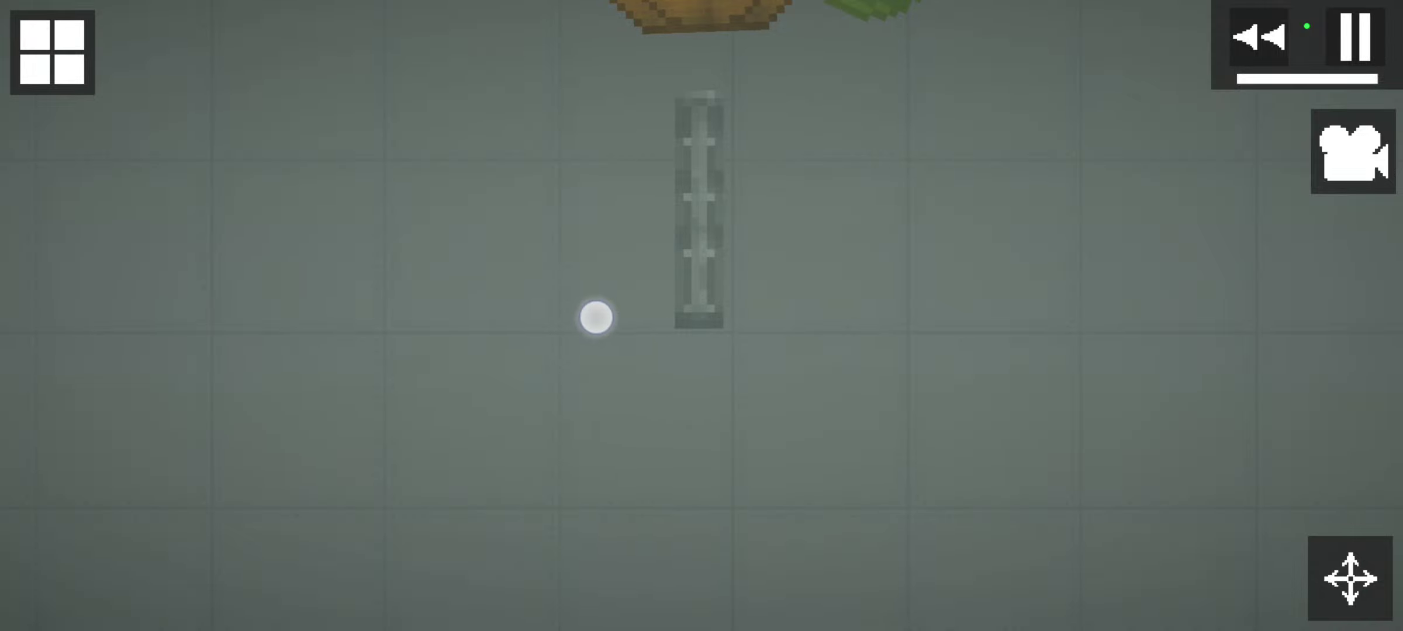
right_click(694, 191)
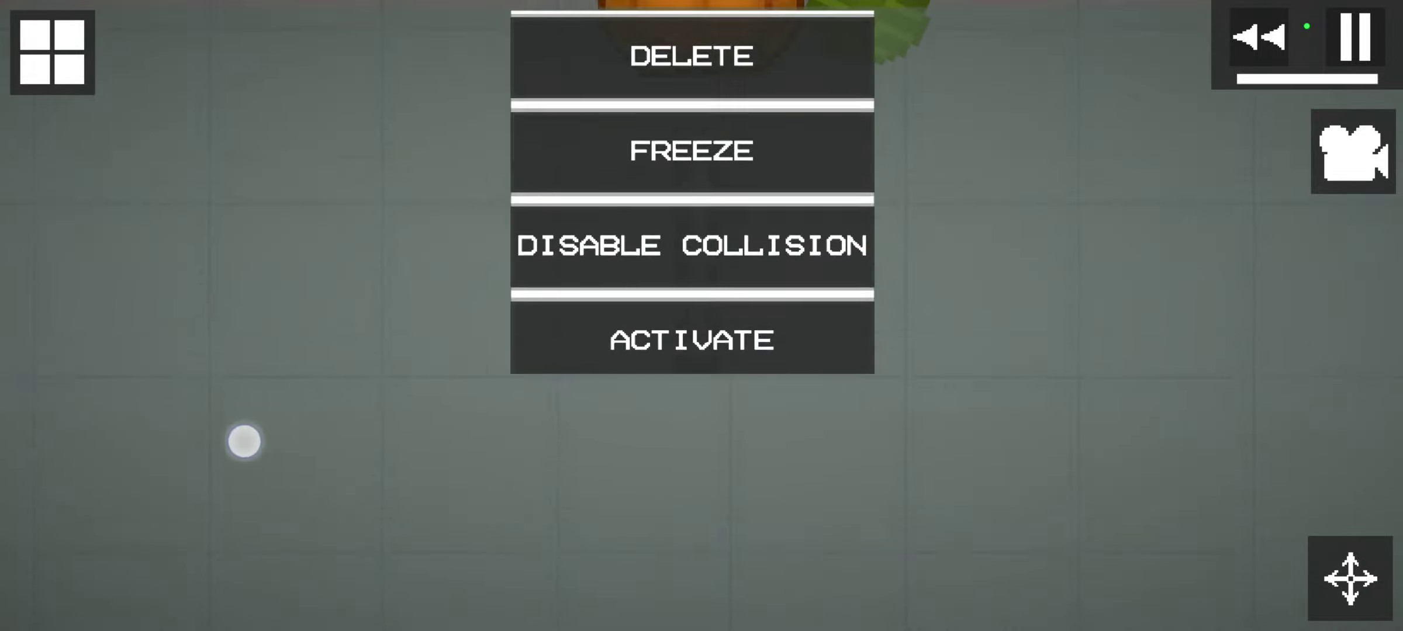
left_click(253, 425)
right_click(609, 255)
left_click(186, 470)
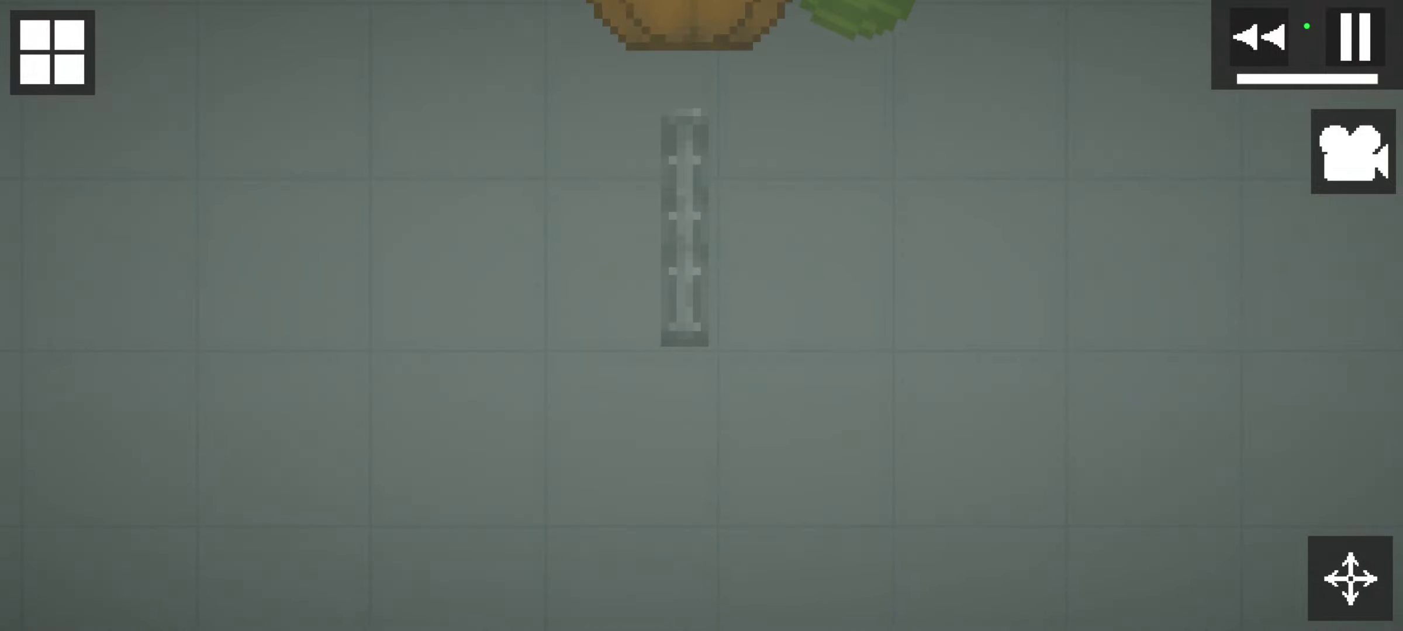
Pause to adjust the view, resume, and activate the piston to raise the pumpkin.
left_click(1355, 36)
left_click_drag(642, 411, 634, 395)
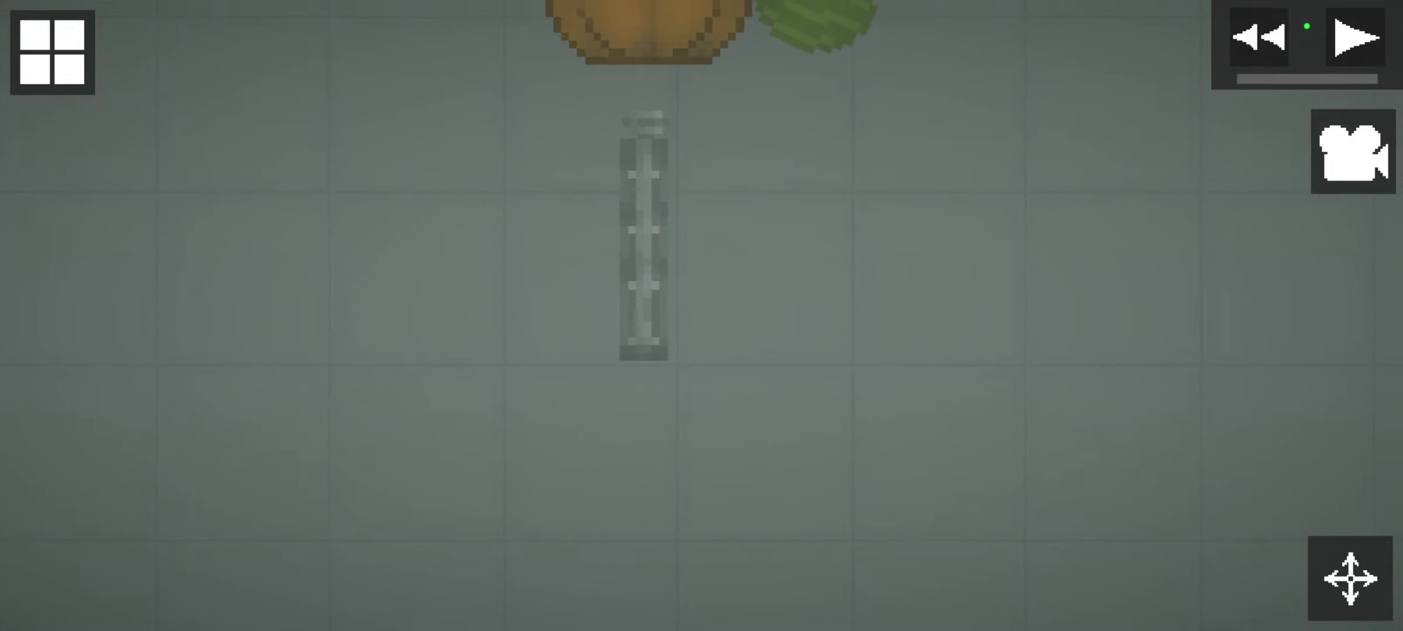
left_click(1356, 36)
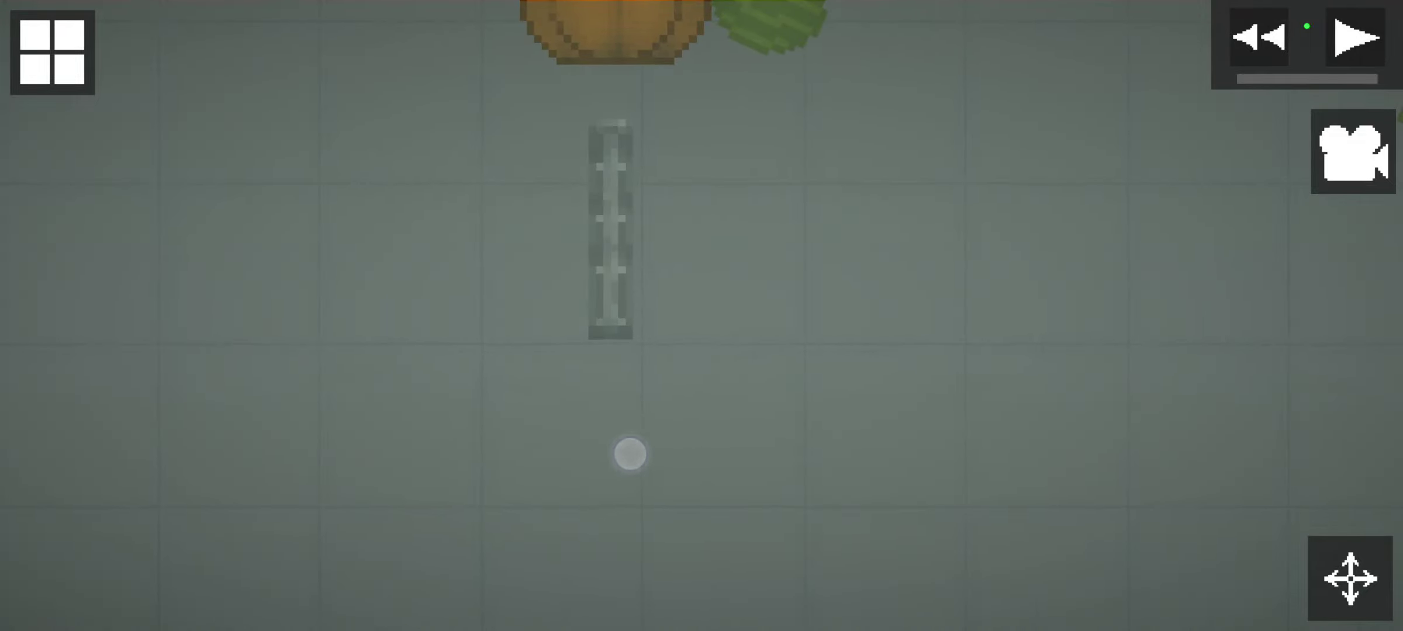
left_click_drag(559, 285, 615, 308)
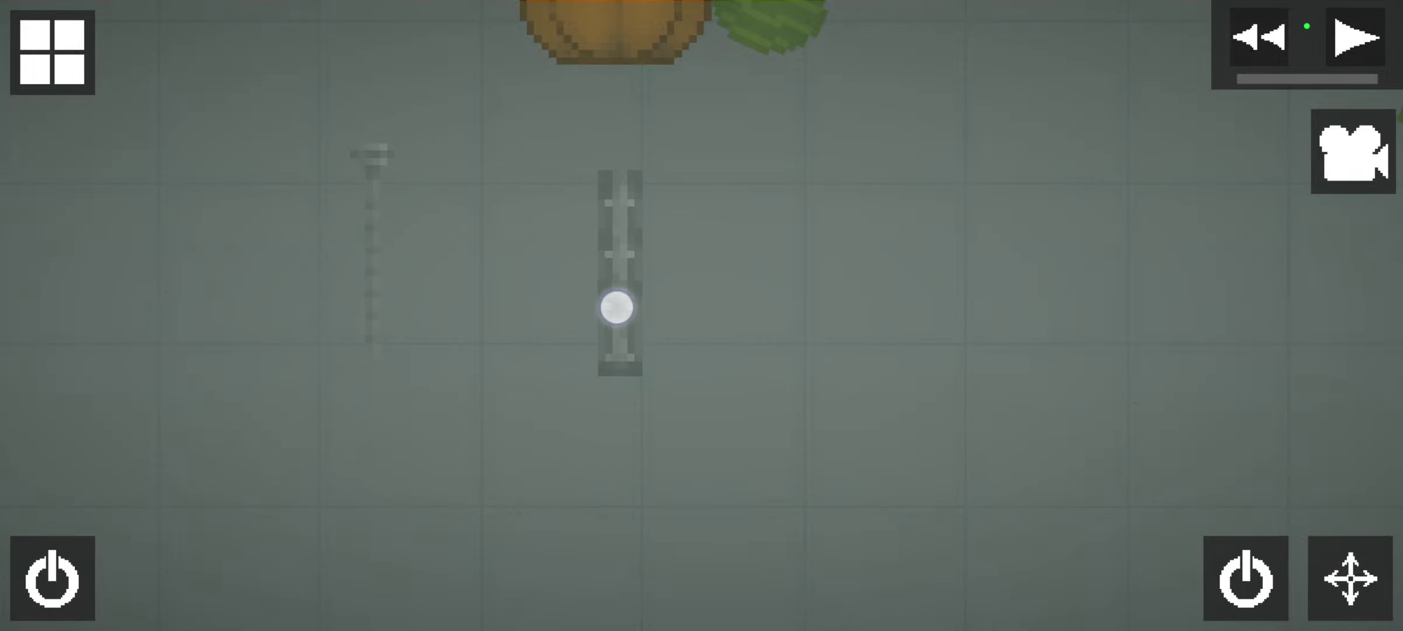
left_click(1357, 38)
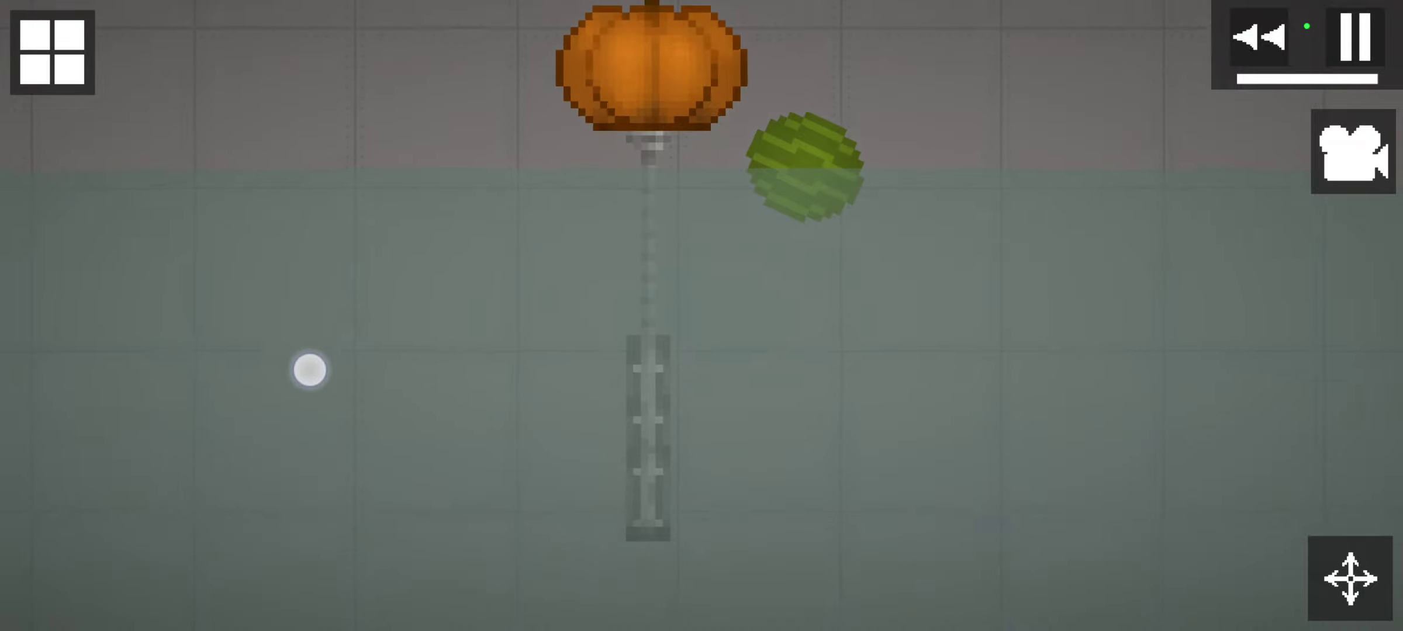
left_click(617, 456)
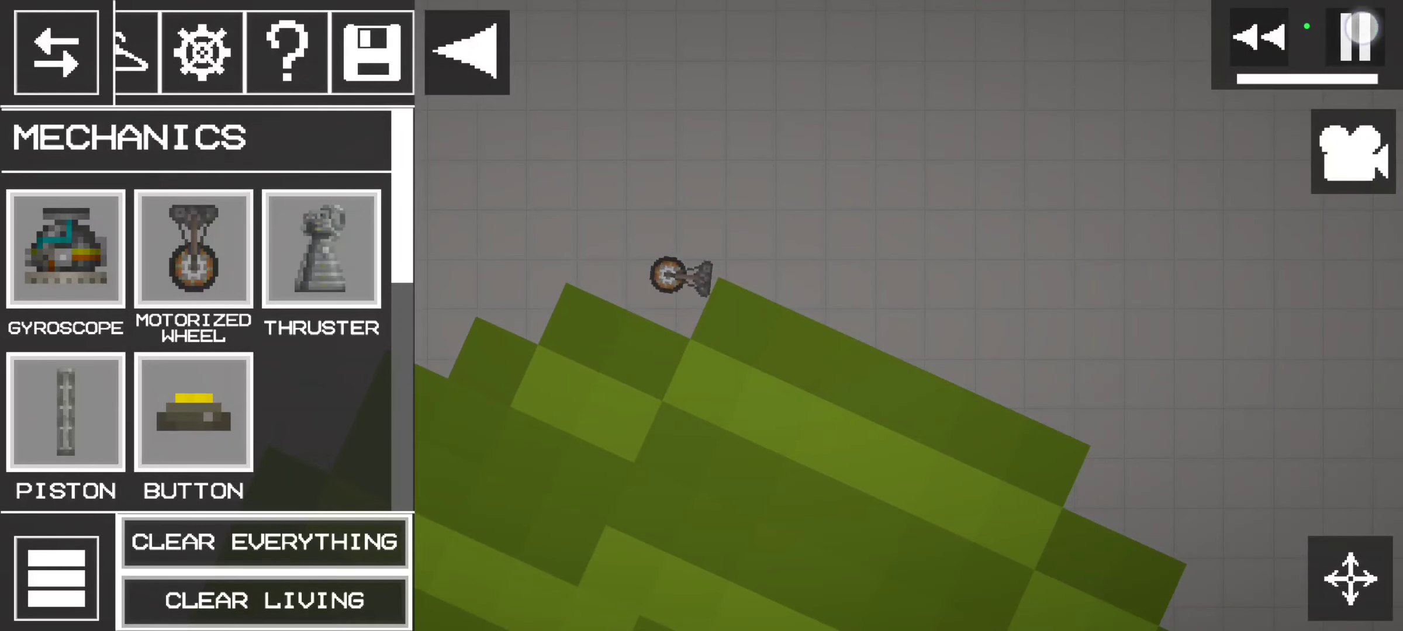
Pause the simulation with the motorized wheel resting on the slope.
left_click(1356, 38)
Carry the melon up the slope near the motorized wheel.
left_click_drag(557, 113, 537, 176)
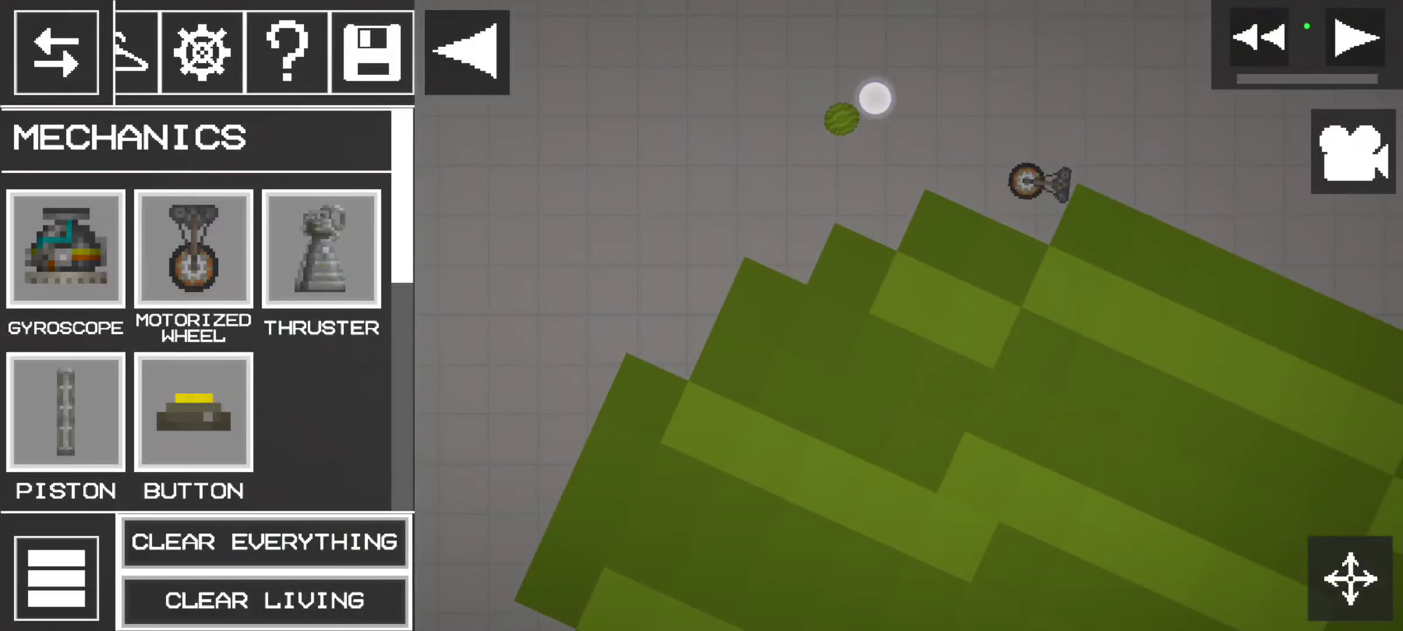
left_click_drag(563, 137, 483, 197)
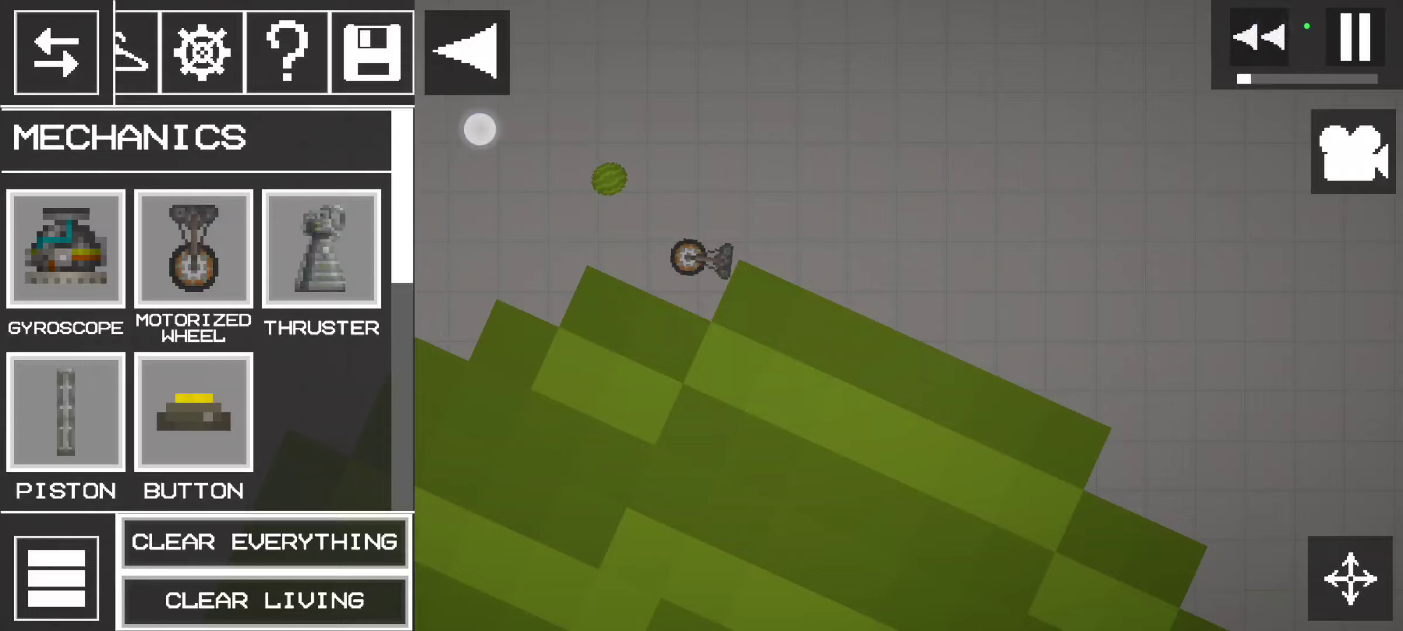
scroll(658, 275, "up", 3)
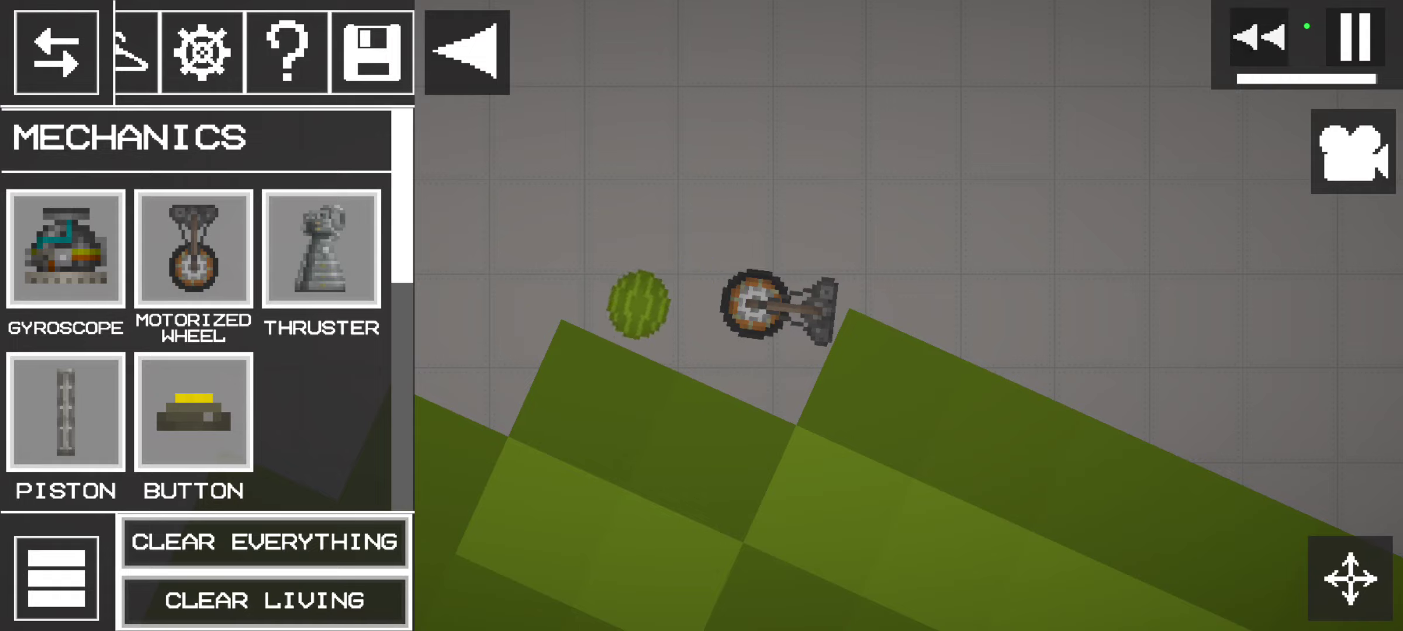
mouse_move(537, 287)
left_mouse_down()
mouse_move(618, 229)
mouse_move(929, 228)
mouse_move(877, 285)
left_mouse_up()
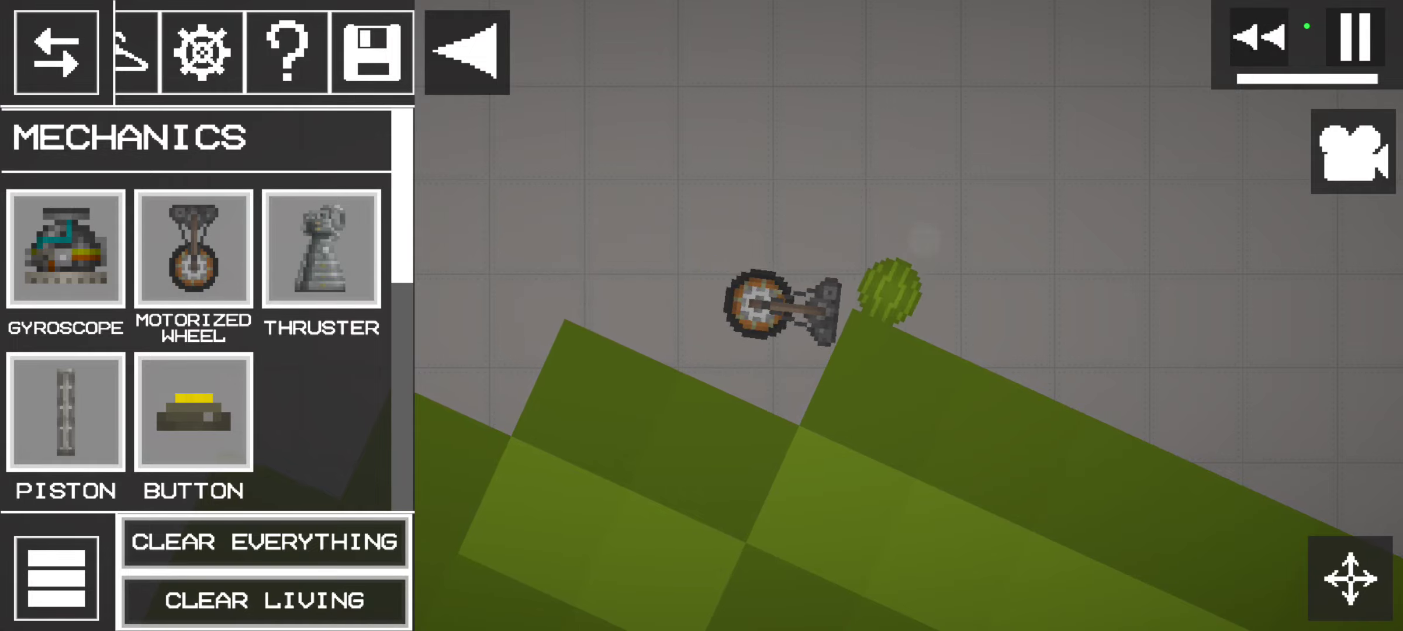
left_click_drag(592, 34, 872, 226)
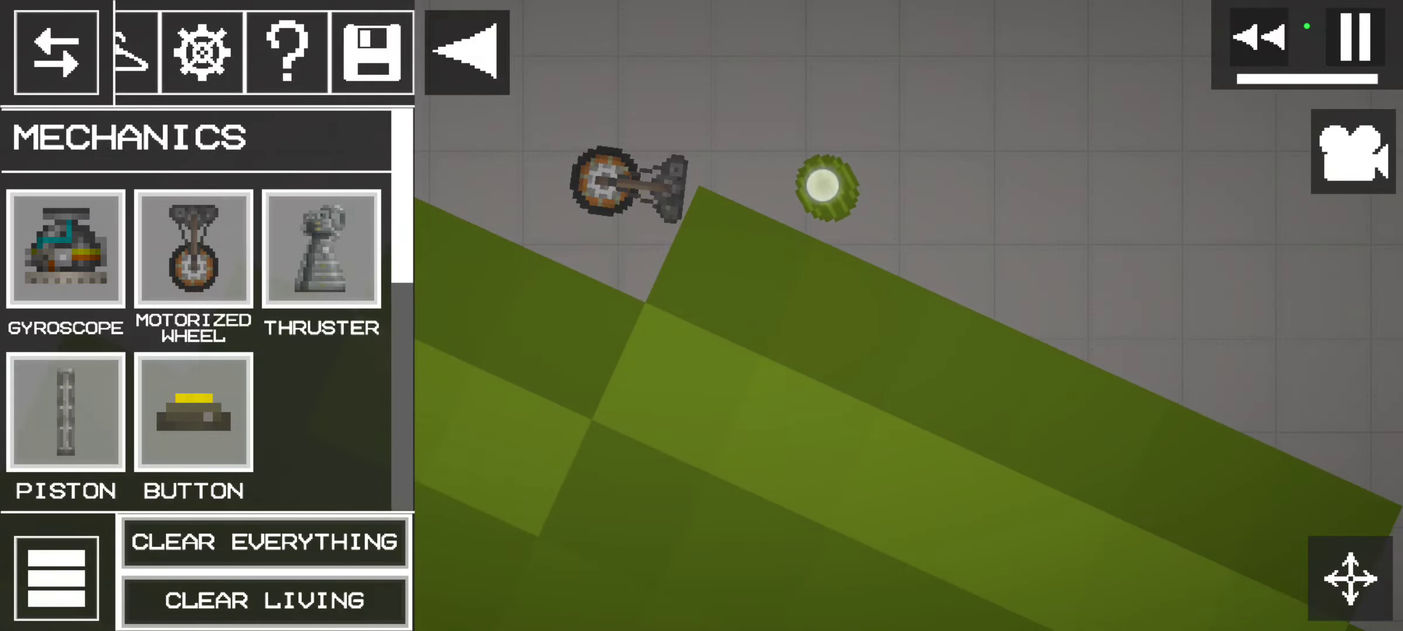
Switch to slow motion and lift the wheel assembly up, tilting it.
left_click(1298, 35)
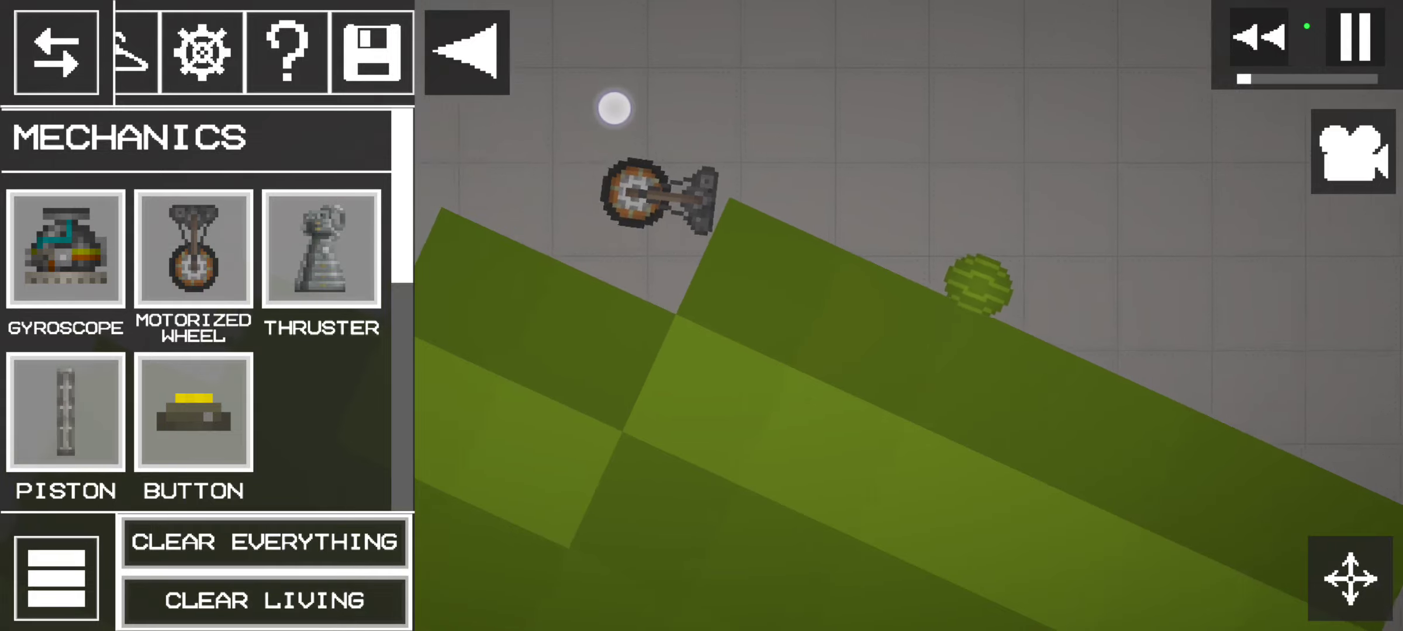
scroll(614, 175, "up", 3)
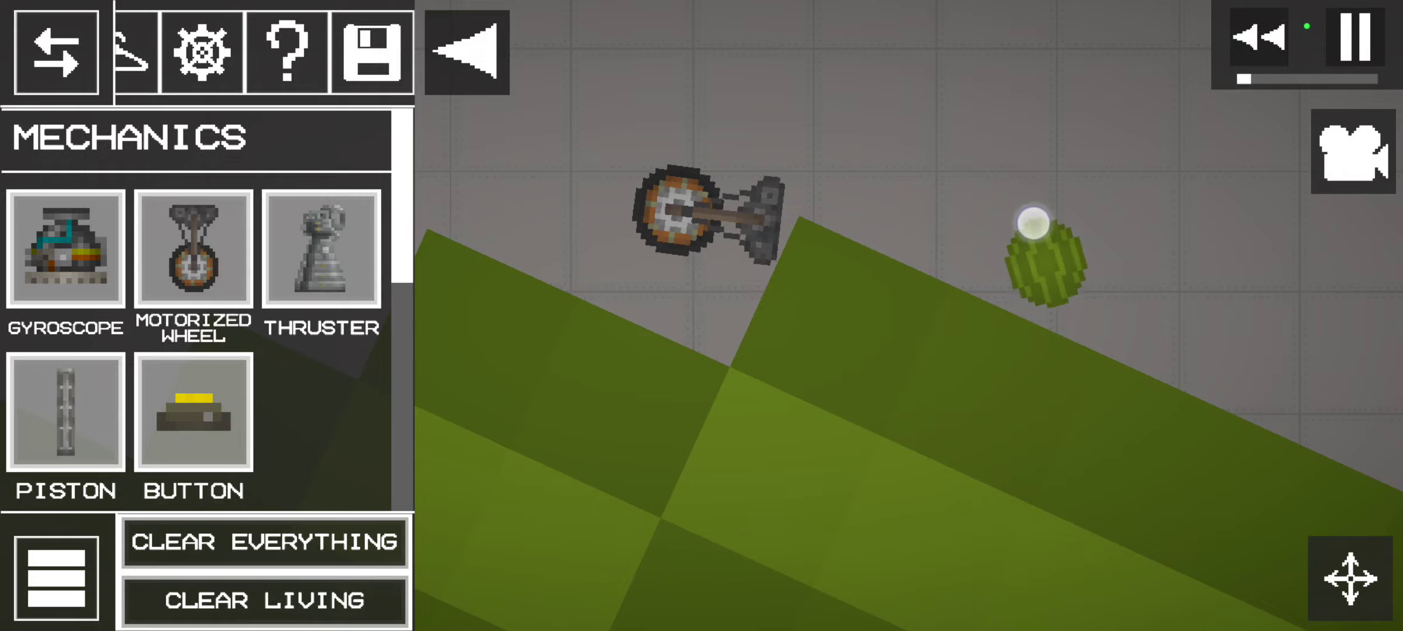
mouse_move(756, 214)
left_mouse_down()
mouse_move(775, 41)
mouse_move(785, 47)
left_mouse_up()
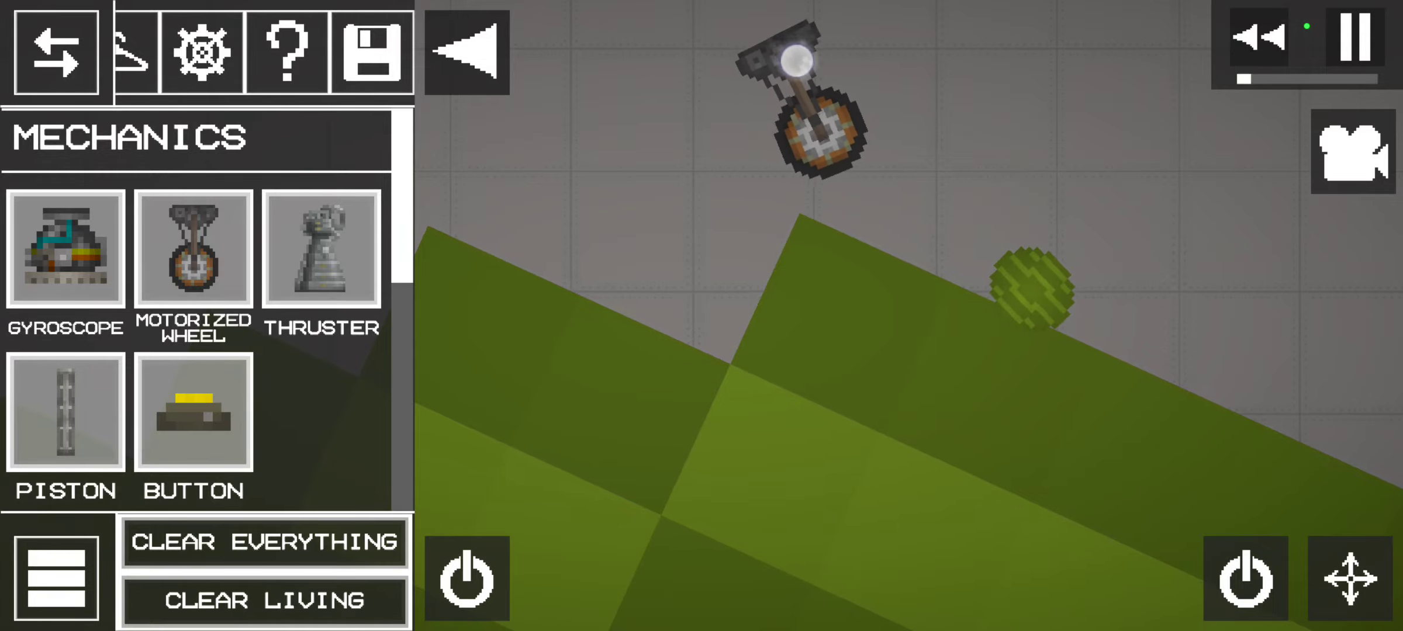
left_click_drag(785, 45, 812, 64)
Reposition the wheel assembly and melon while paused, and apply an option to the wheel.
left_click(1355, 38)
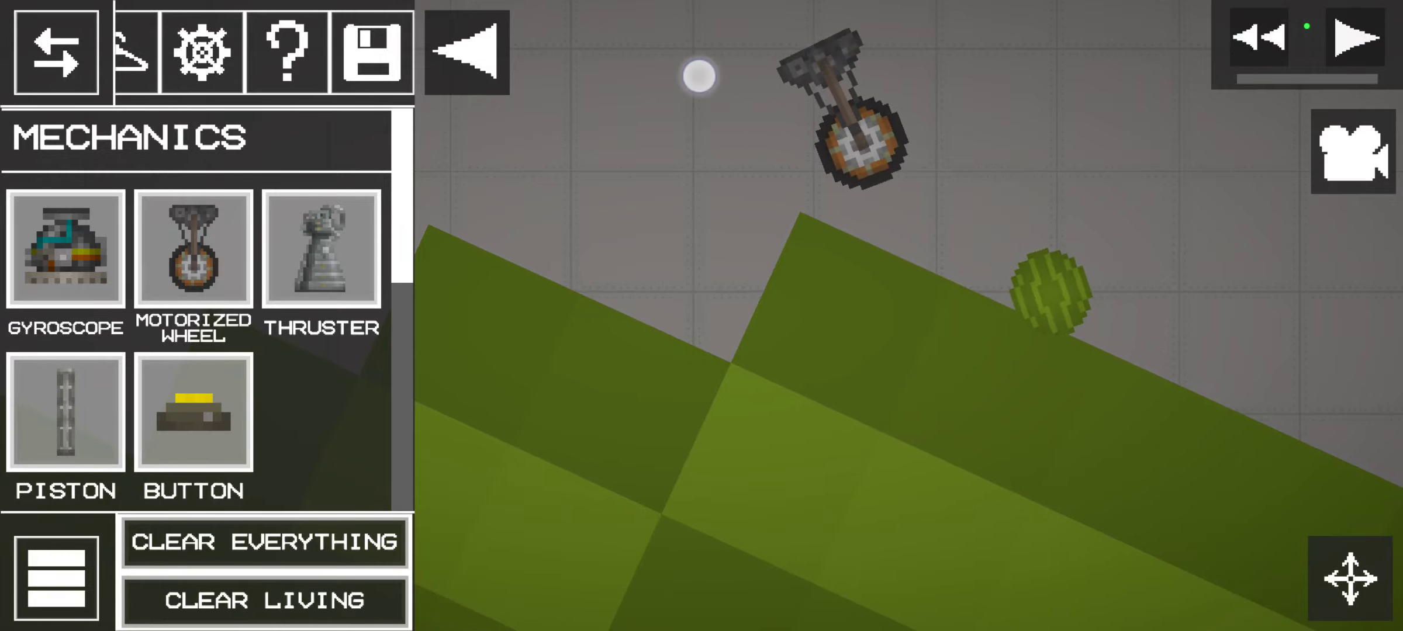
left_click_drag(986, 384, 768, 384)
left_click_drag(614, 131, 636, 153)
left_click_drag(986, 438, 986, 515)
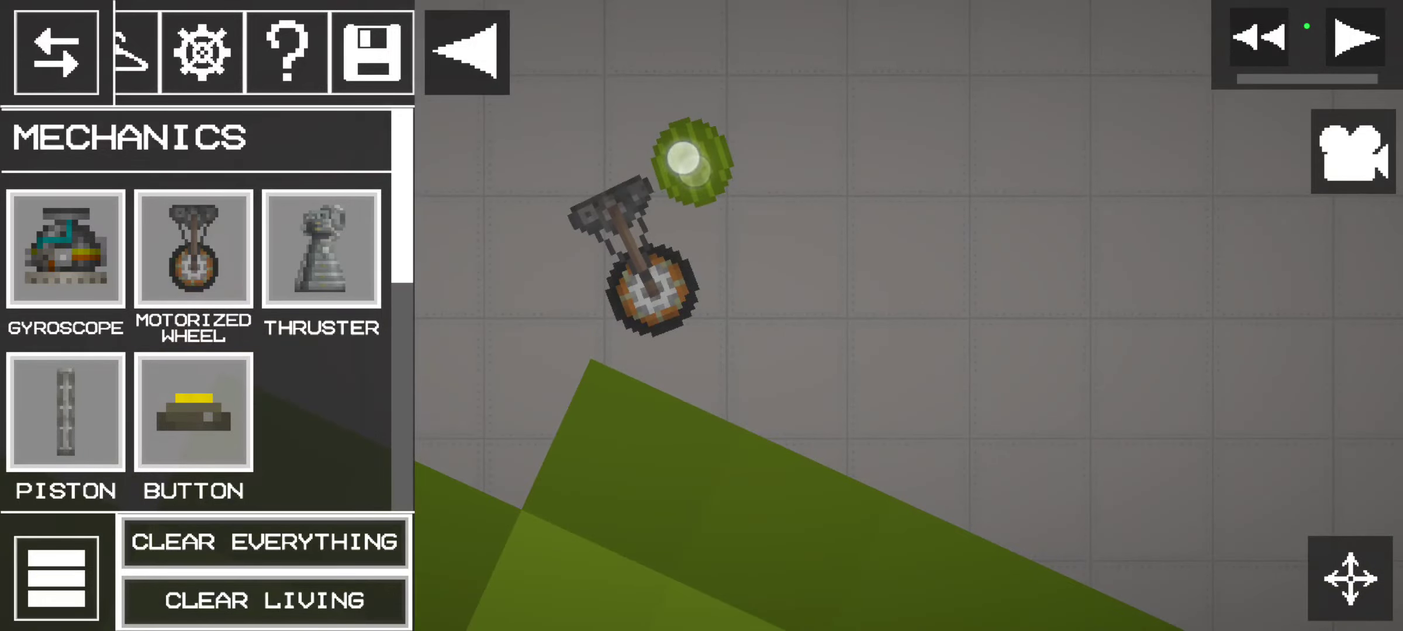
right_click(658, 264)
left_click(679, 329)
left_click(1354, 39)
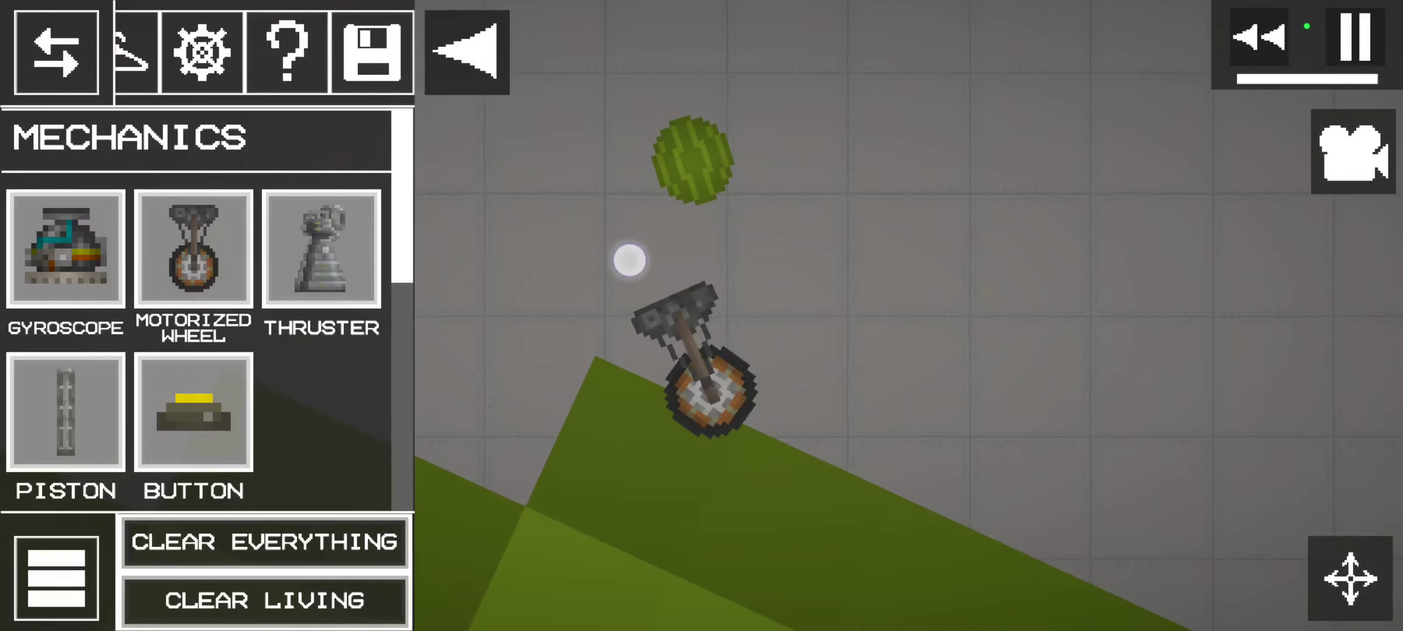
left_click(724, 287)
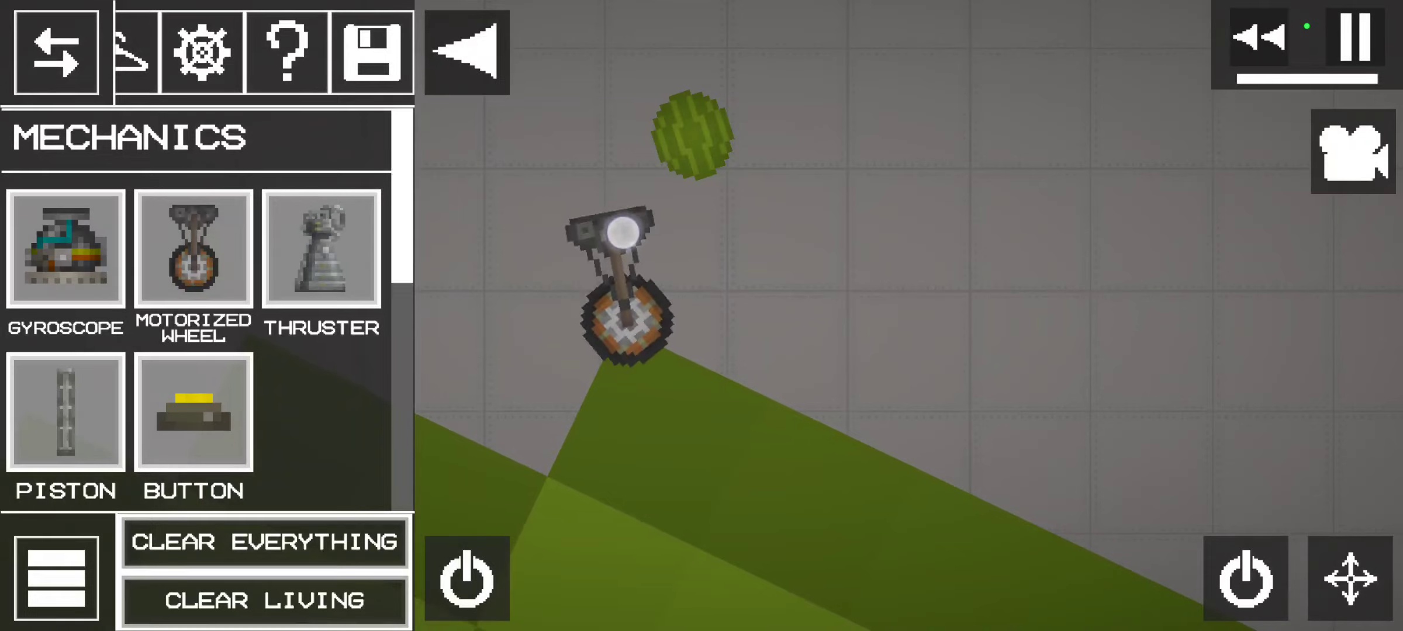
Raise the wheel assembly slightly, set its top unit's option, resume, and hide the item panel.
left_click(1356, 39)
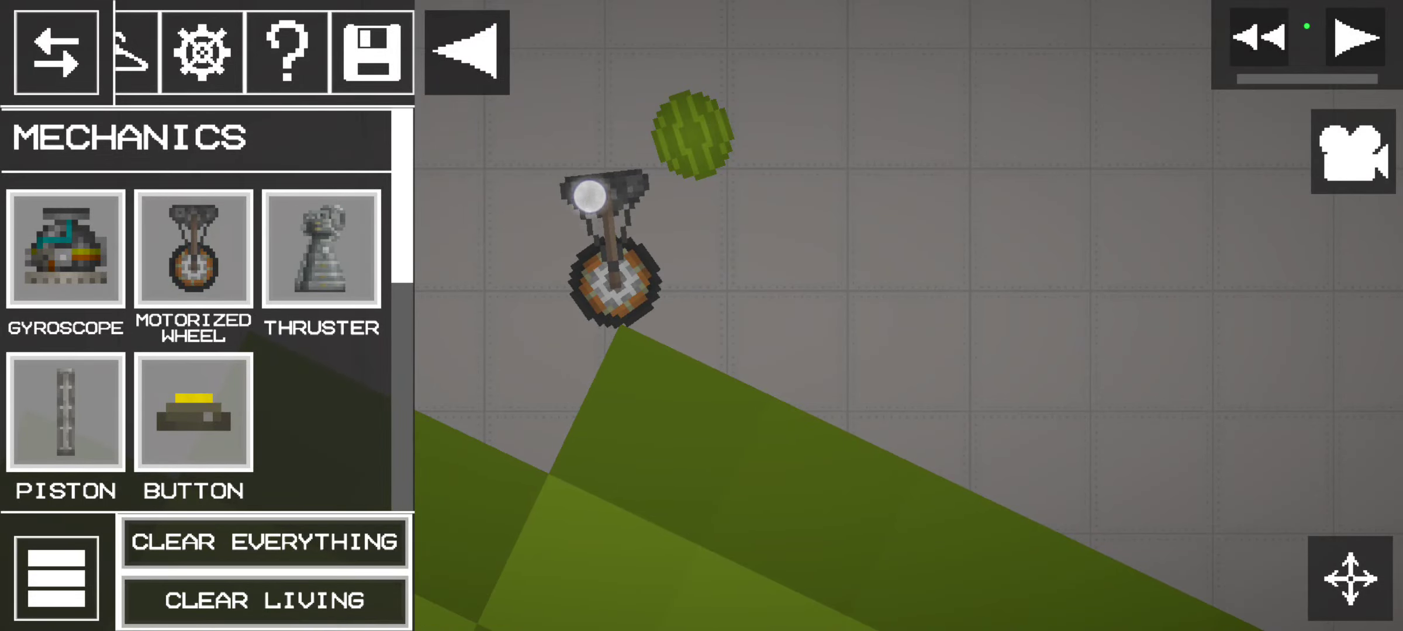
left_click_drag(613, 275, 602, 252)
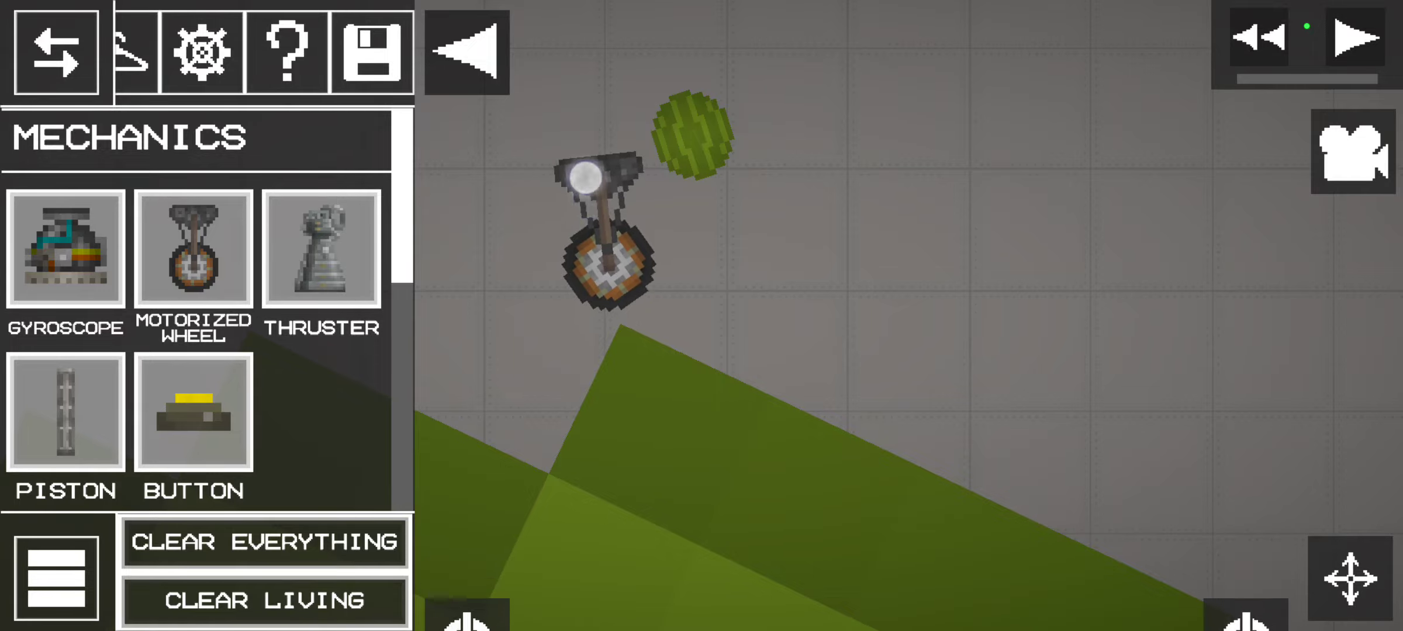
right_click(586, 176)
left_click(658, 329)
left_click(1356, 39)
left_click(465, 51)
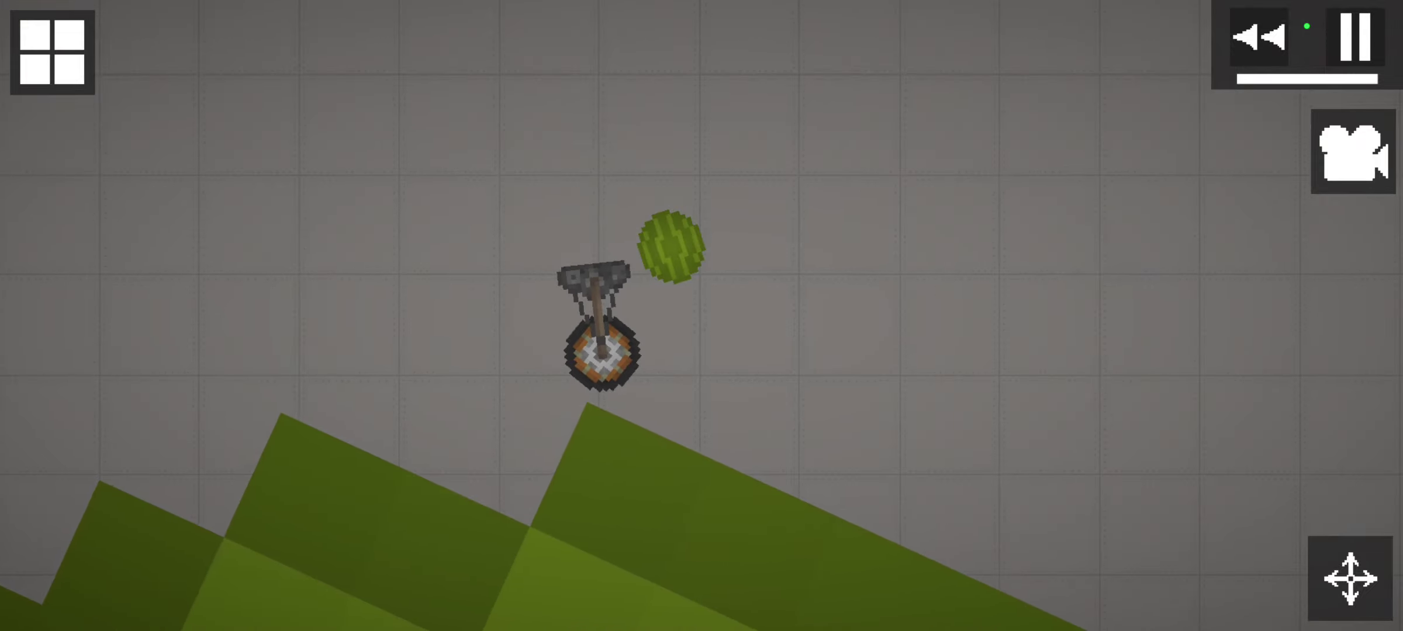
left_click(570, 287)
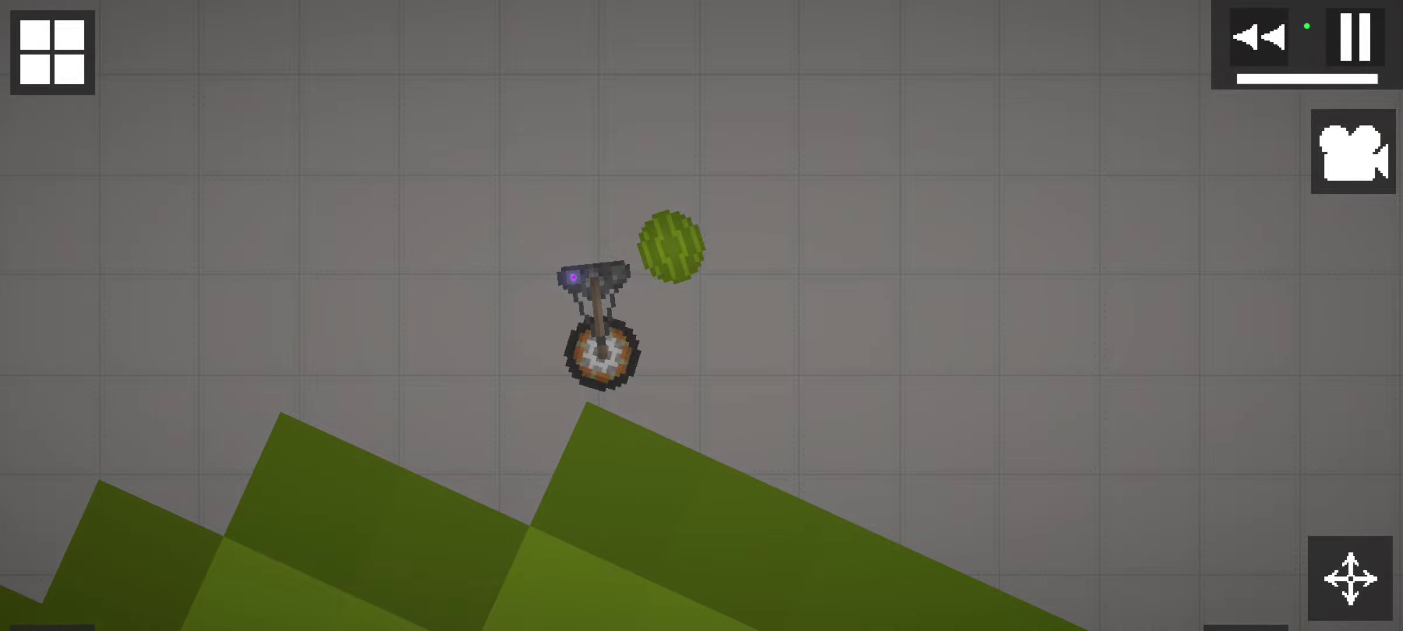
scroll(270, 219, "up", 5)
scroll(219, 318, "down", 5)
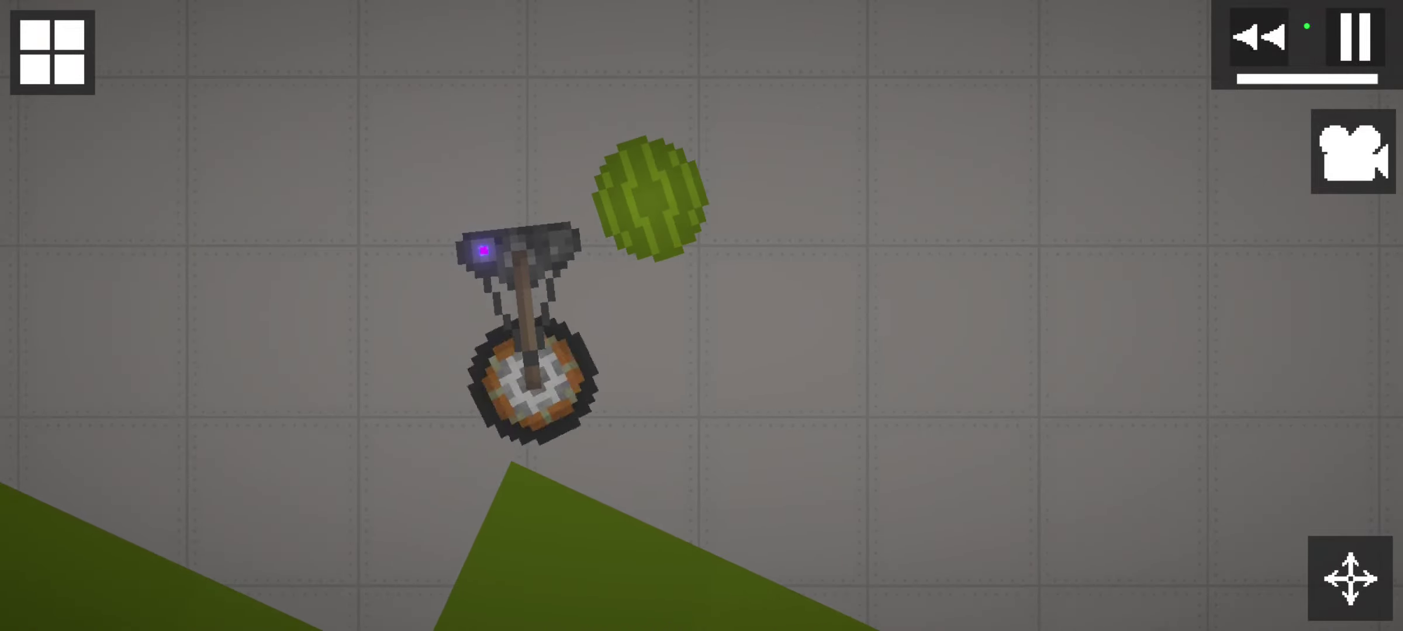
Pan around the wheel assembly and back to the wheel and melon.
left_click_drag(213, 140, 304, 272)
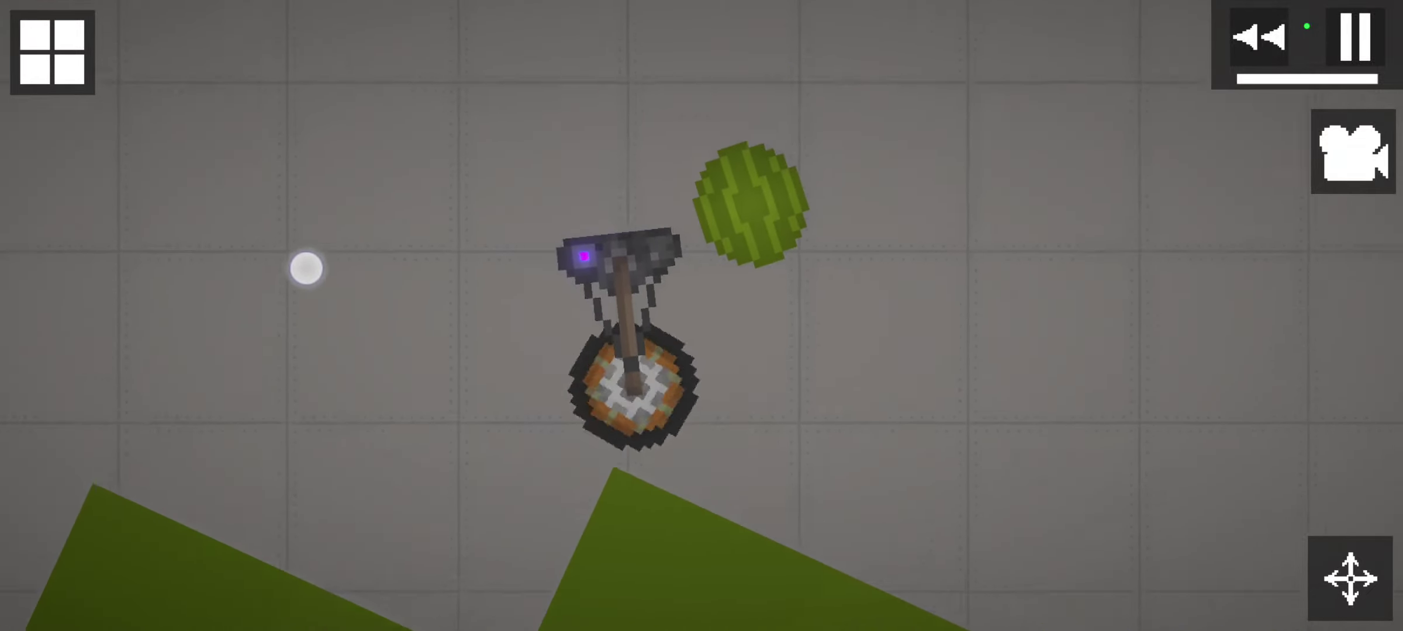
scroll(263, 280, "up", 2)
scroll(263, 280, "up", 5)
scroll(263, 329, "down", 4)
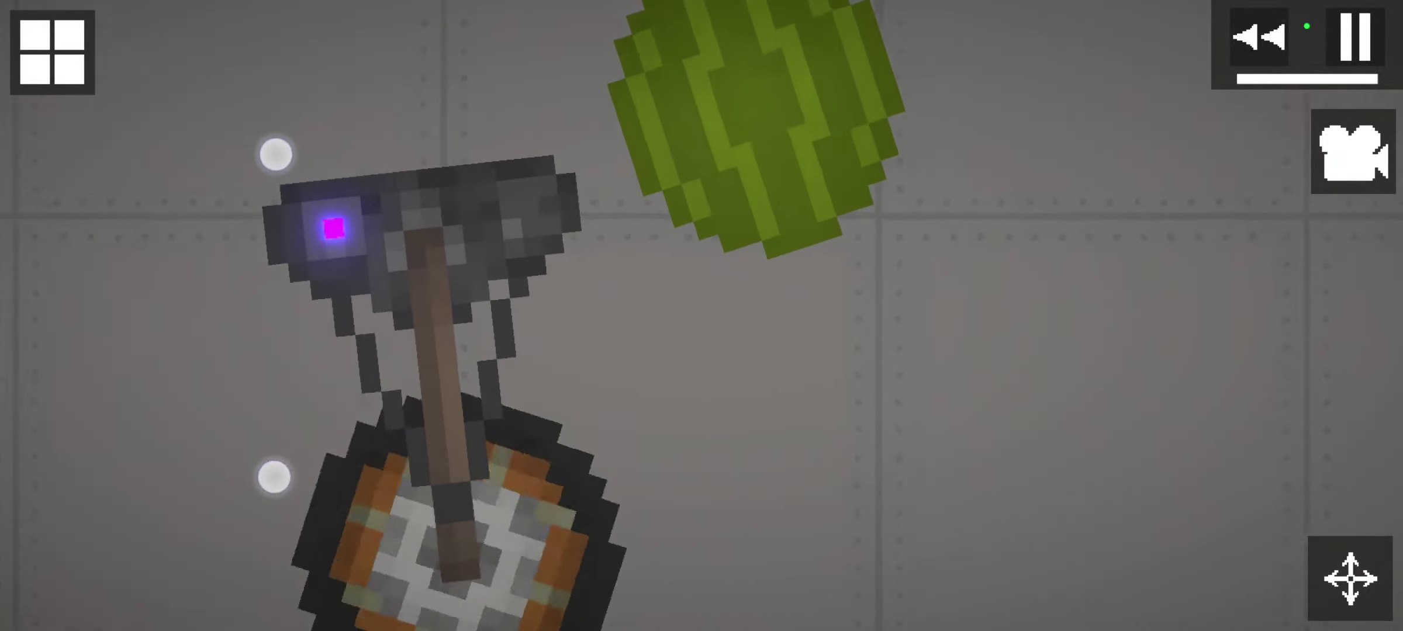
scroll(303, 340, "down", 2)
left_click_drag(320, 250, 368, 192)
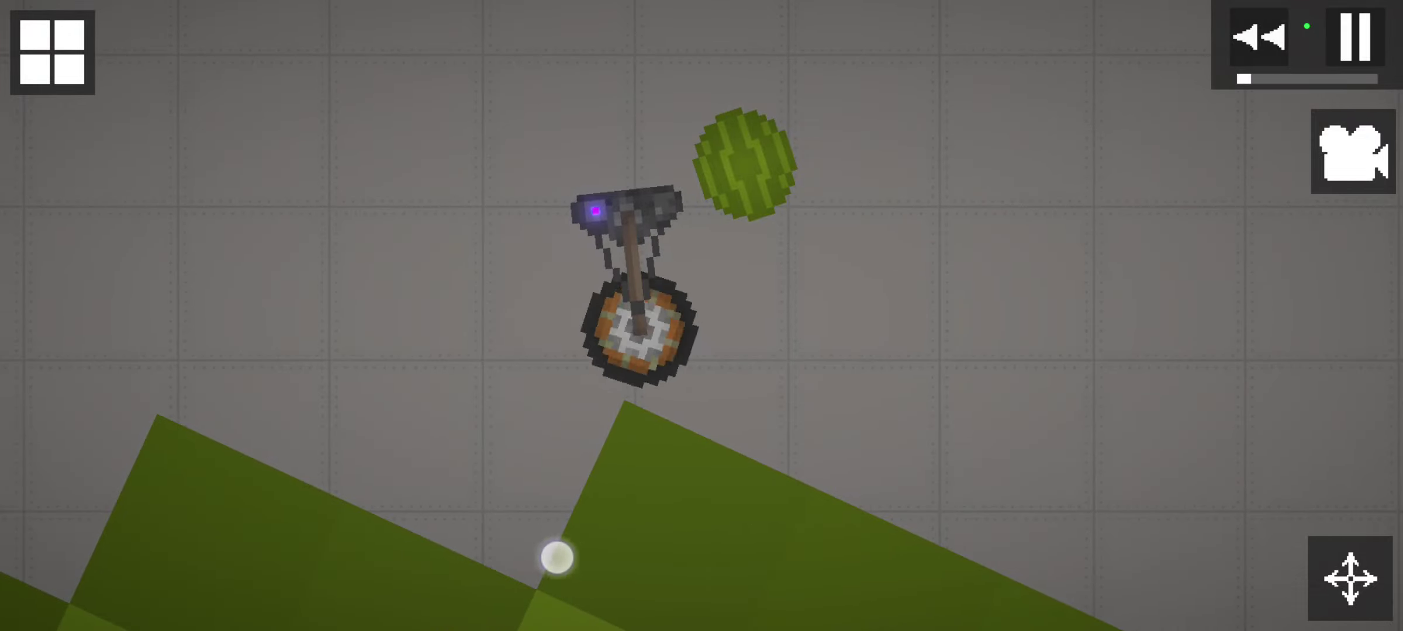
scroll(372, 361, "down", 5)
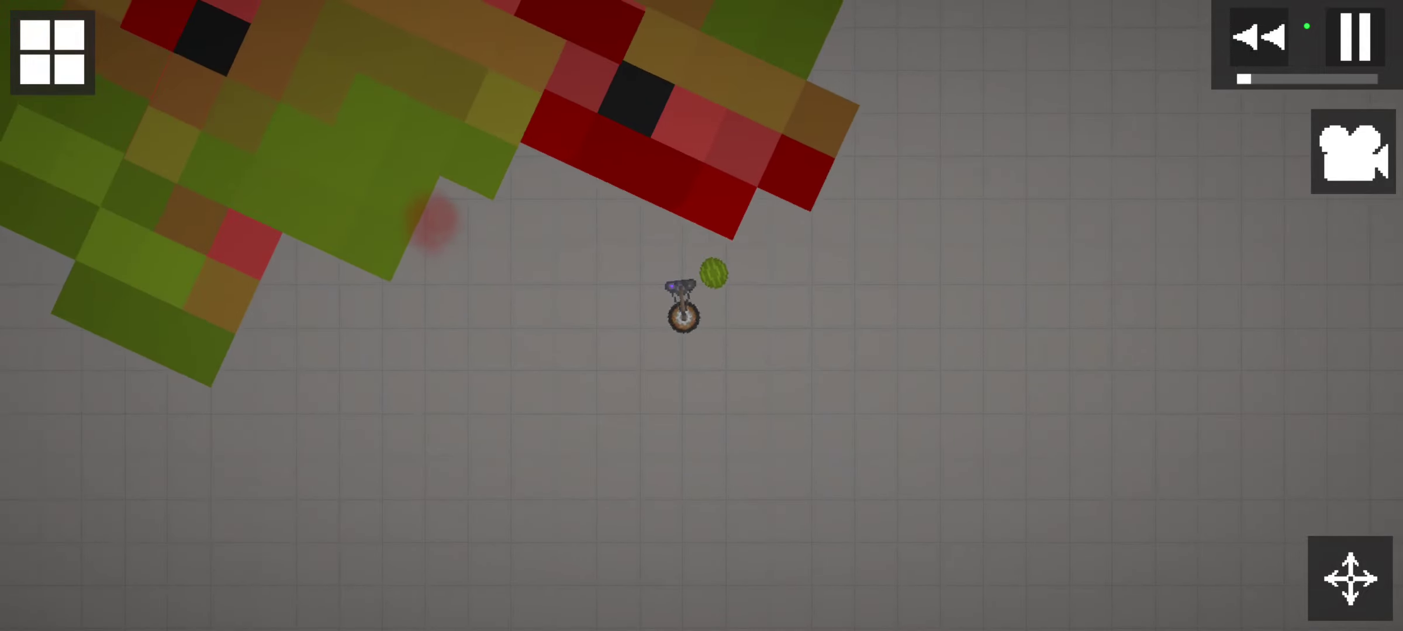
Unfreeze the giant pixel block and move small grey items around as it falls.
left_click(433, 219)
left_click(570, 235)
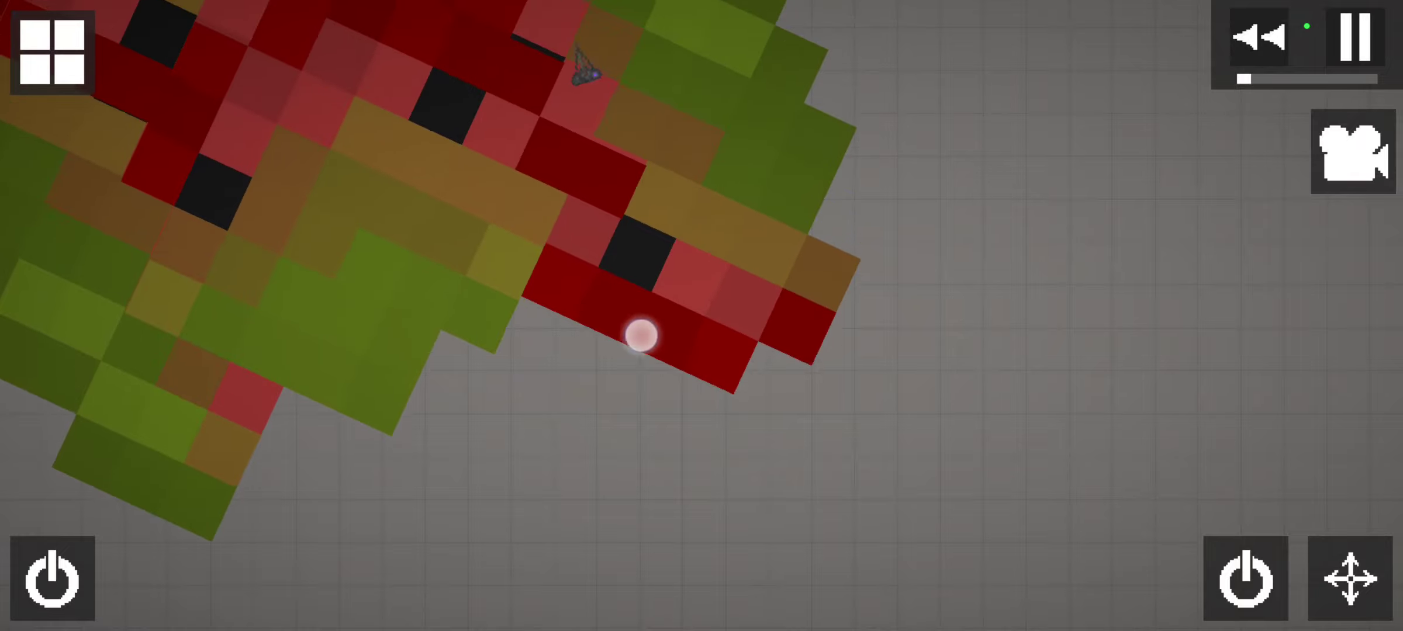
left_click_drag(582, 66, 1096, 524)
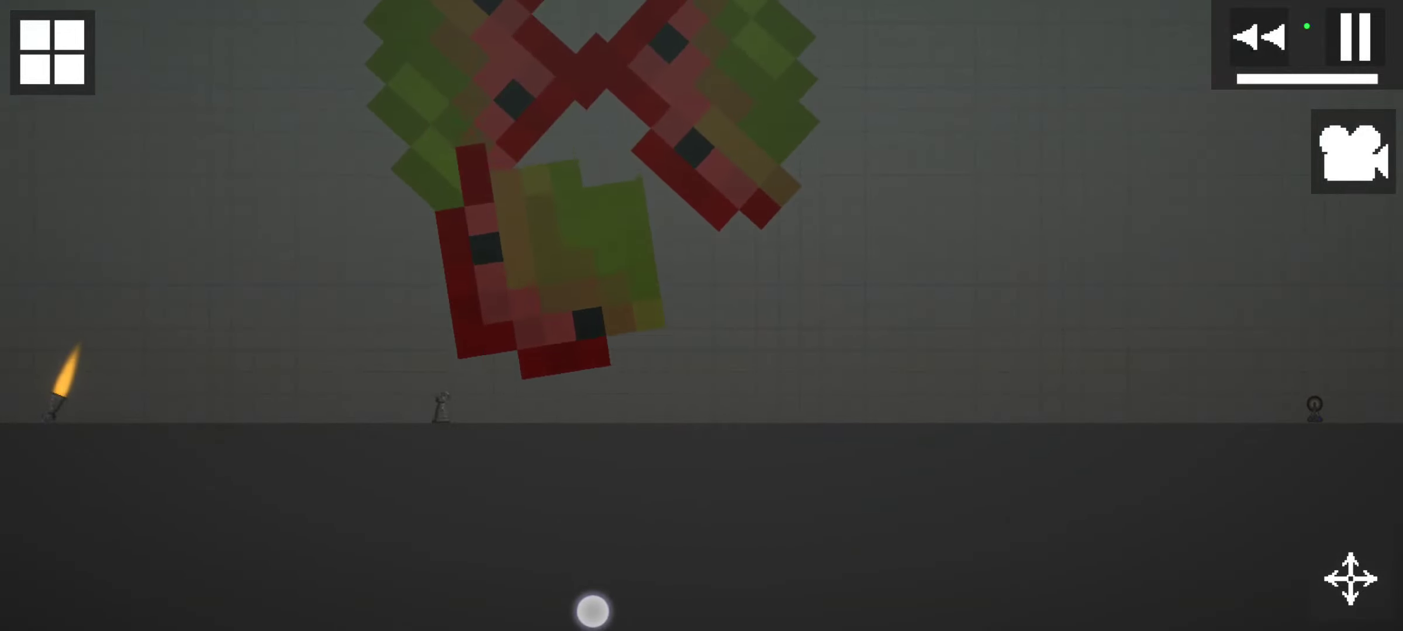
mouse_move(441, 407)
left_mouse_down()
mouse_move(344, 337)
mouse_move(592, 127)
left_mouse_up()
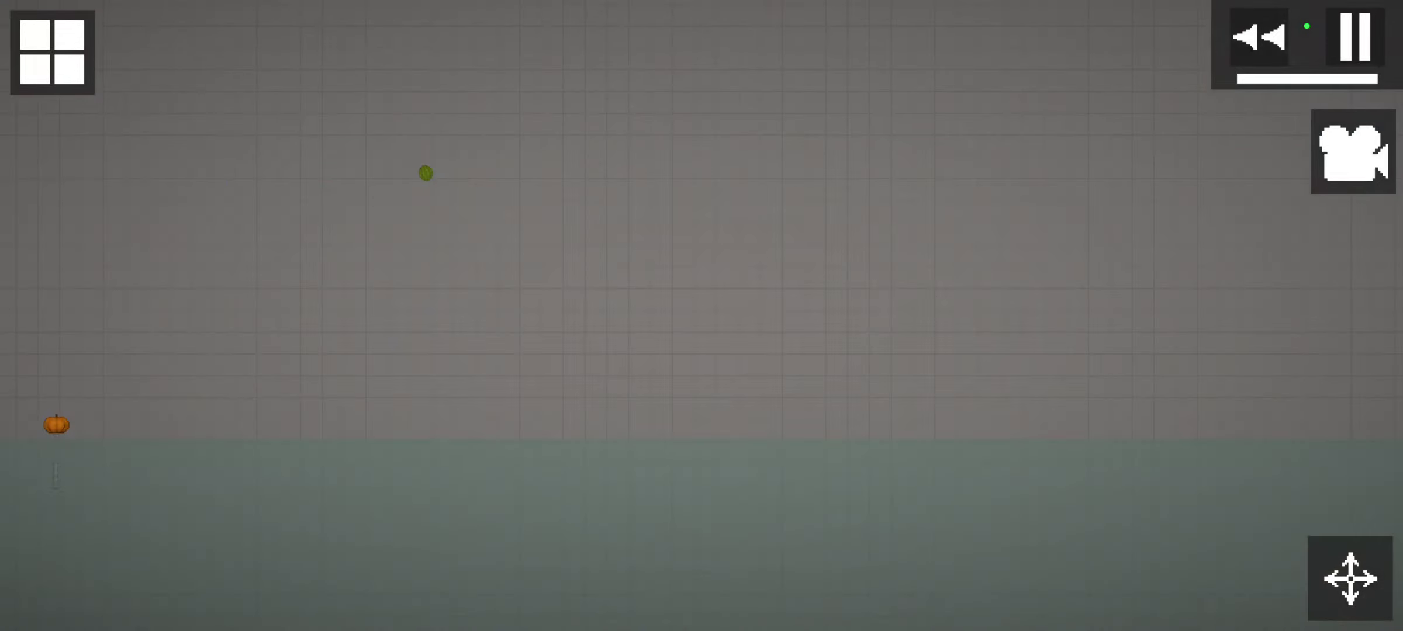
scroll(466, 251, "up", 3)
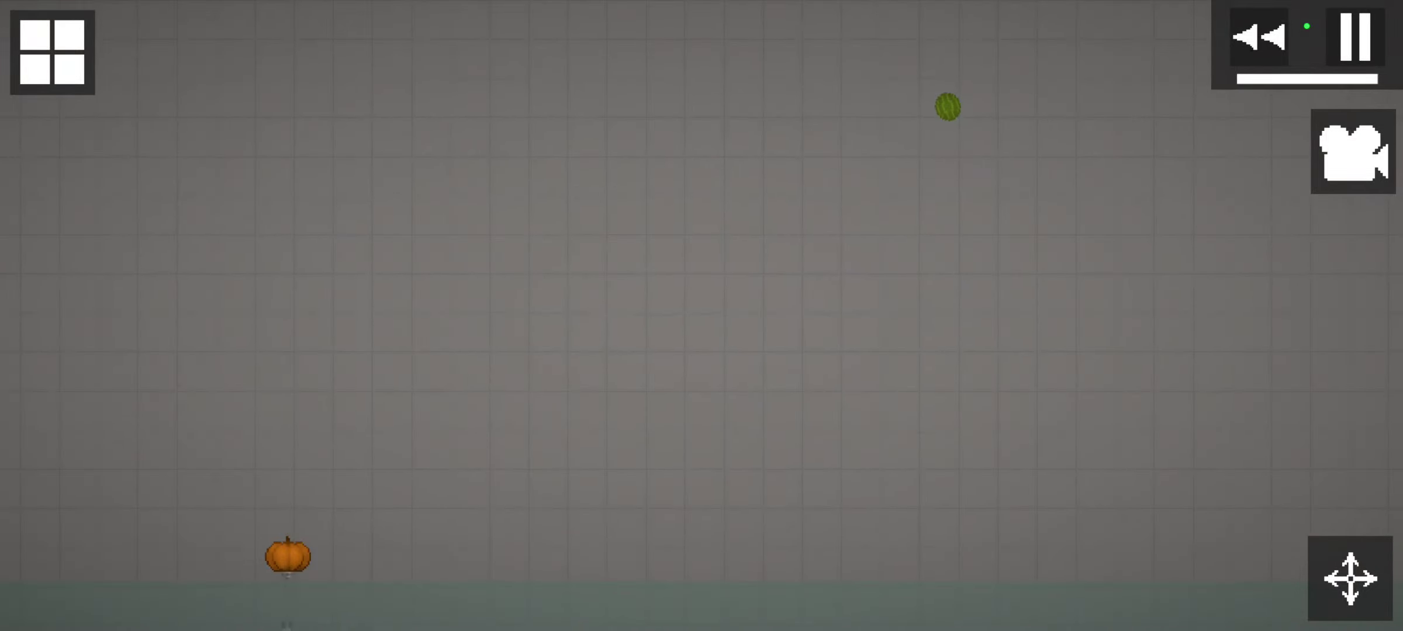
Pan over to the floating melon and open the Mechanics spawn list.
left_click_drag(405, 137, 258, 237)
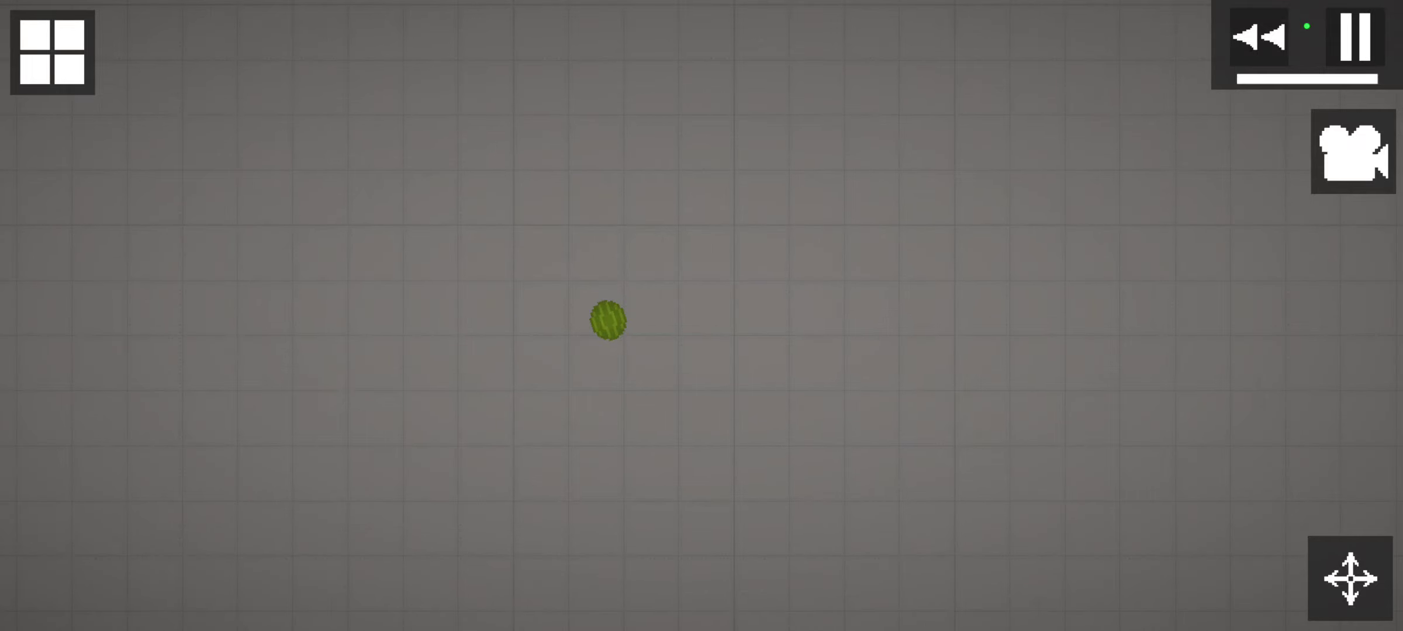
left_click(51, 51)
scroll(614, 329, "up", 3)
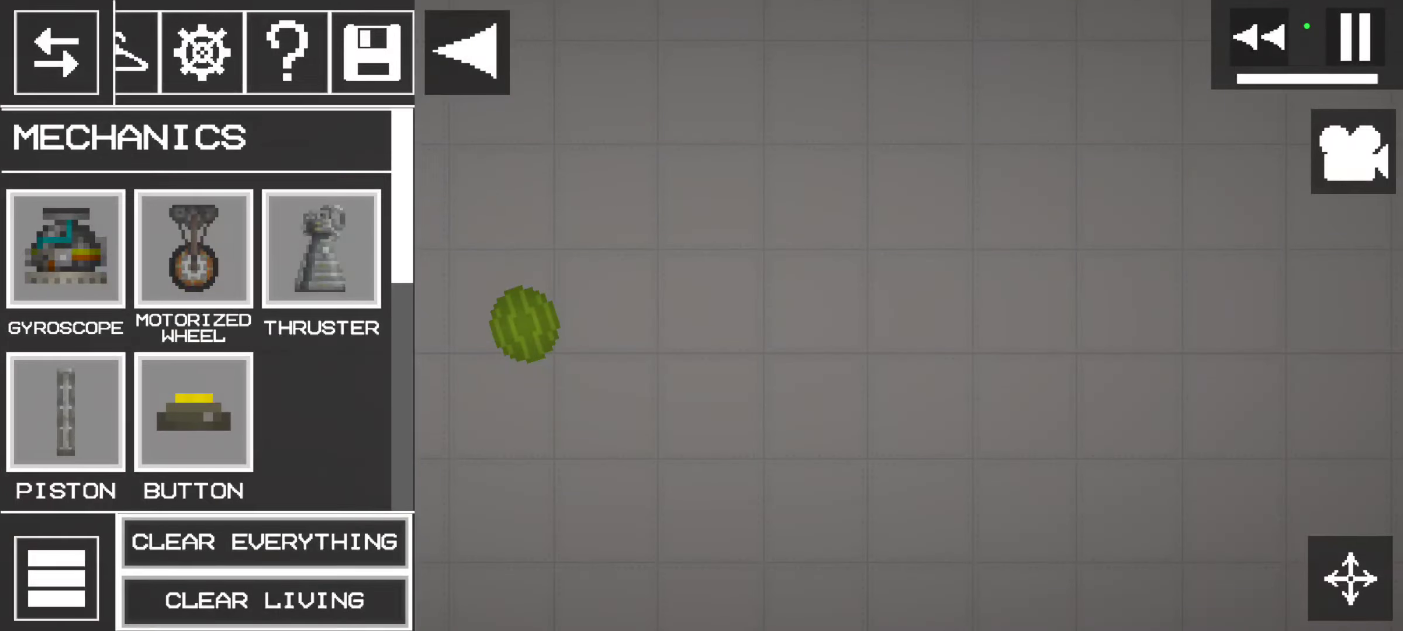
Pause and place a motorized wheel right beside the floating melon.
left_click_drag(698, 46, 505, 271)
left_click(1354, 38)
left_click(194, 249)
left_click(919, 329)
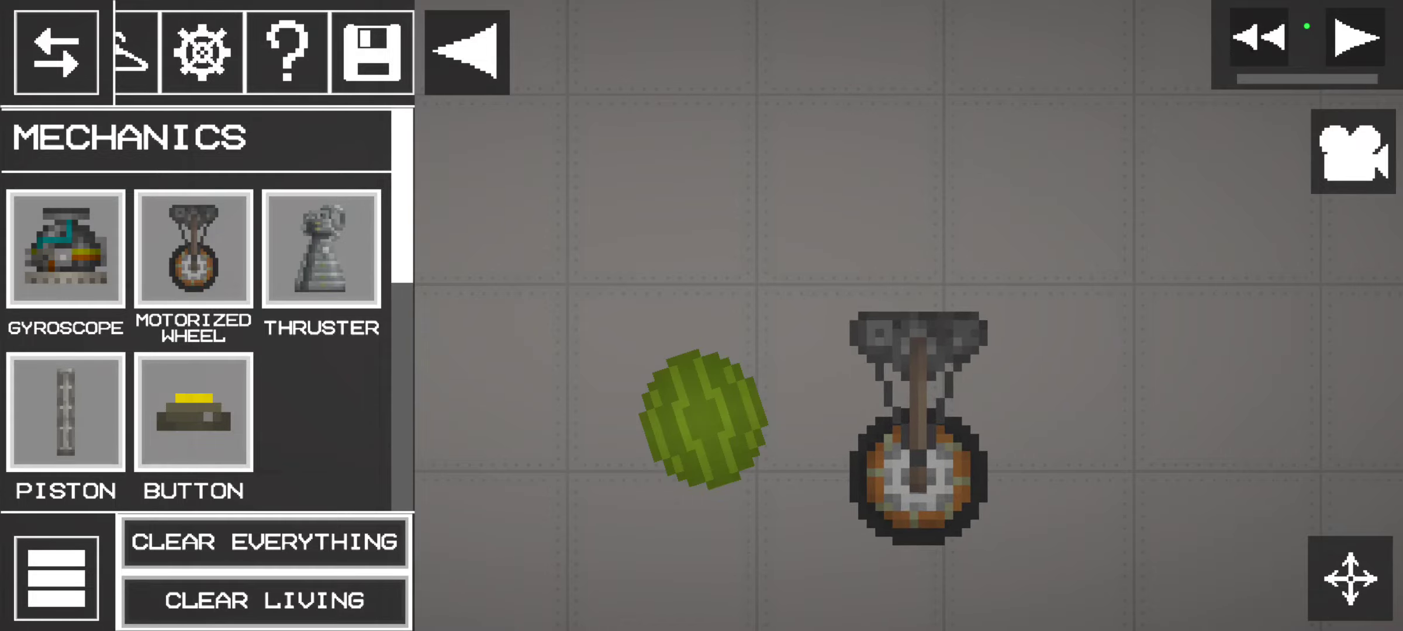
Adjust the new wheel's options, then resume the simulation and close the spawn panel.
left_click(938, 340)
left_click(935, 351)
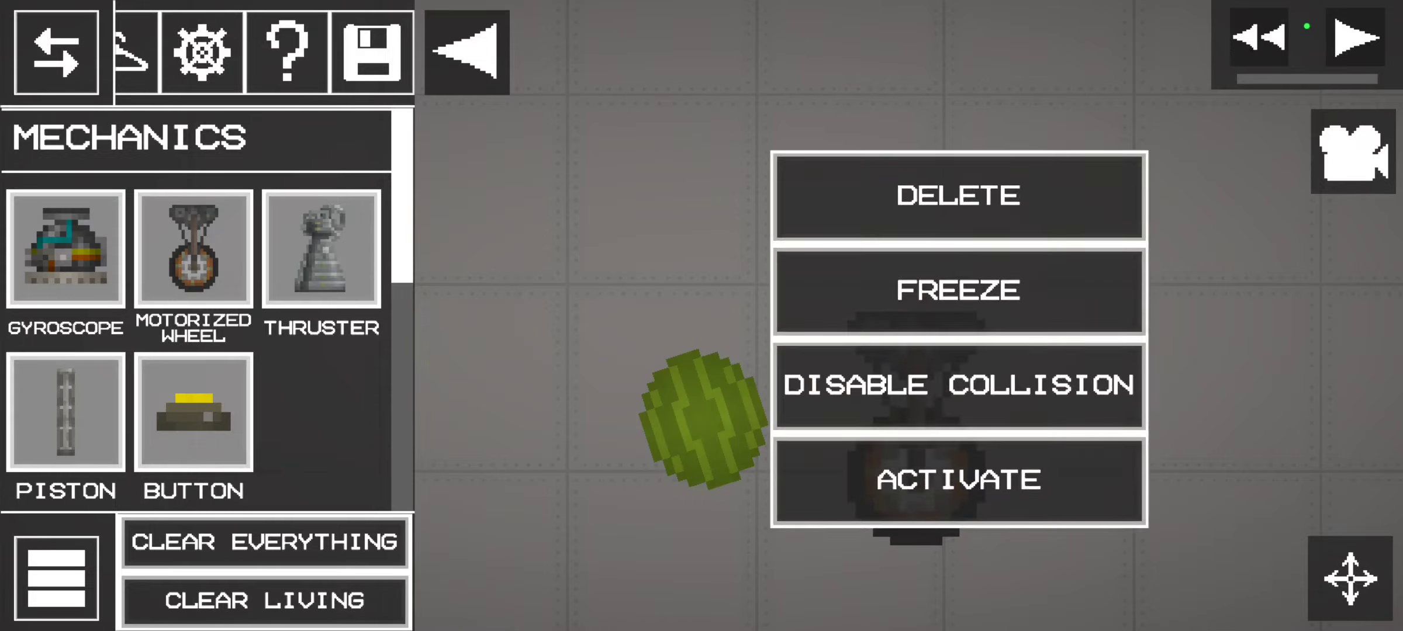
left_click(954, 478)
left_click(1356, 38)
left_click(466, 51)
scroll(701, 362, "down", 5)
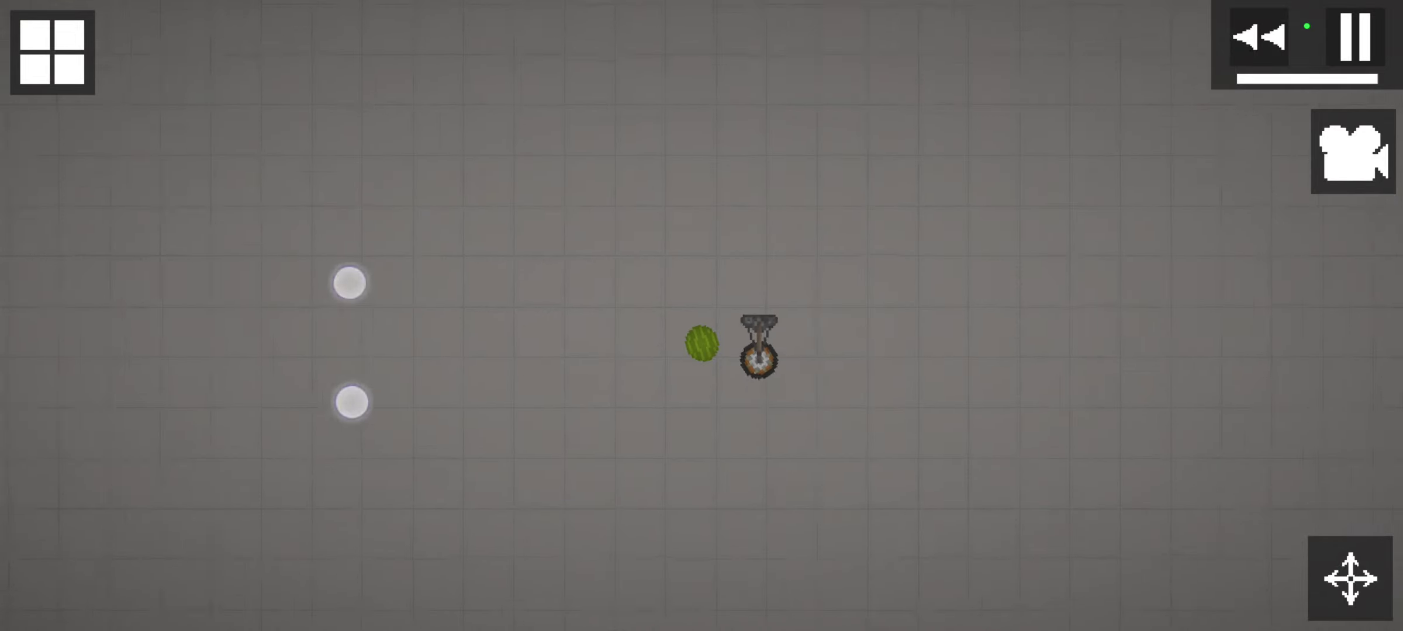
scroll(362, 362, "down", 5)
mouse_move(689, 228)
left_mouse_down()
mouse_move(704, 270)
mouse_move(731, 97)
left_mouse_up()
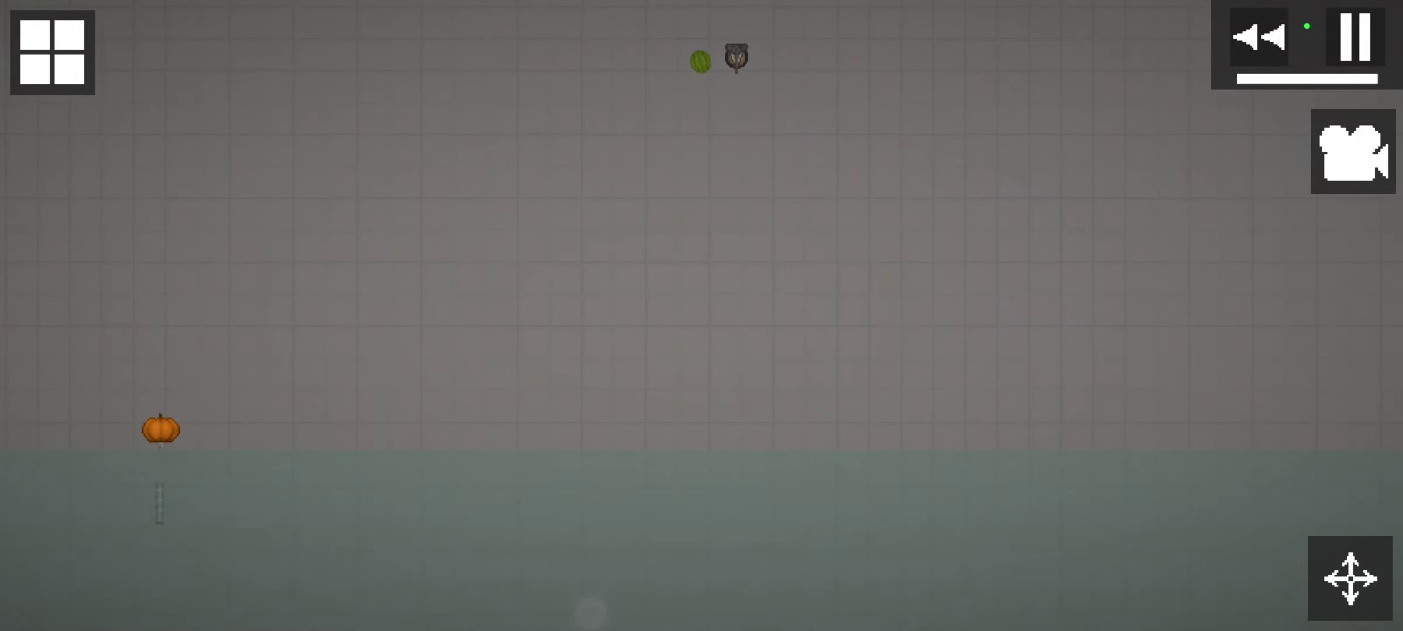
left_click_drag(204, 321, 362, 242)
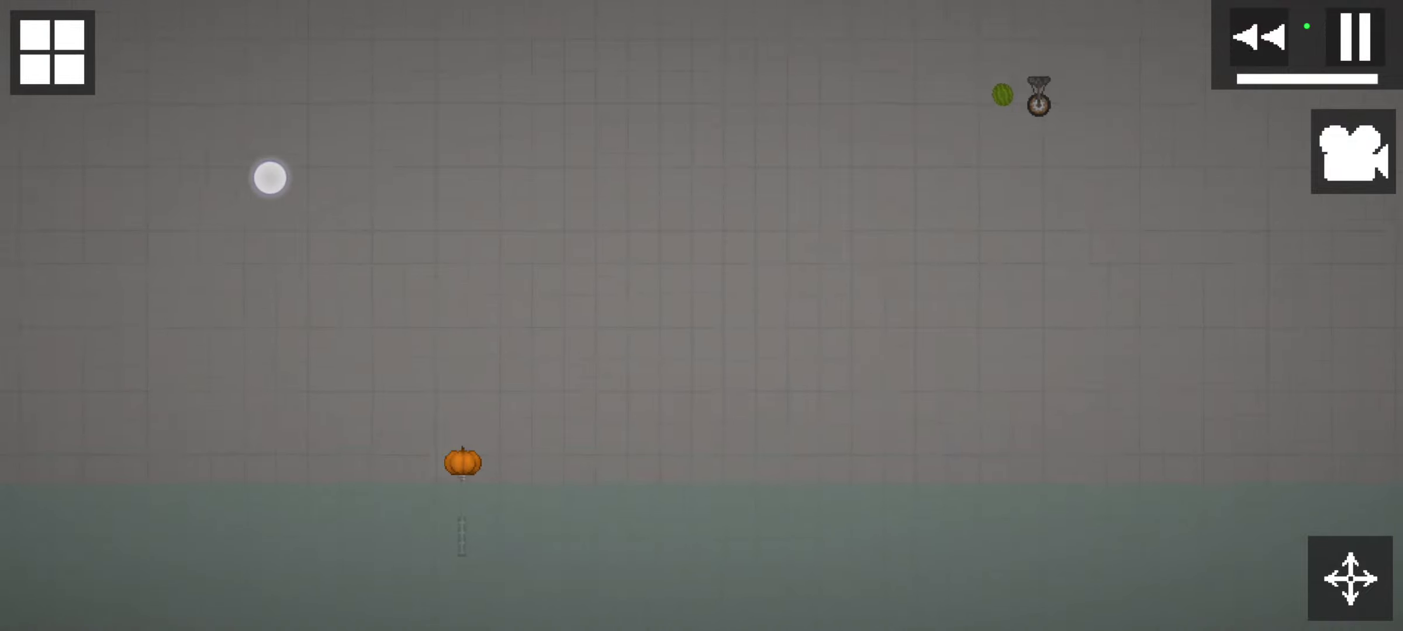
scroll(702, 316, "up", 5)
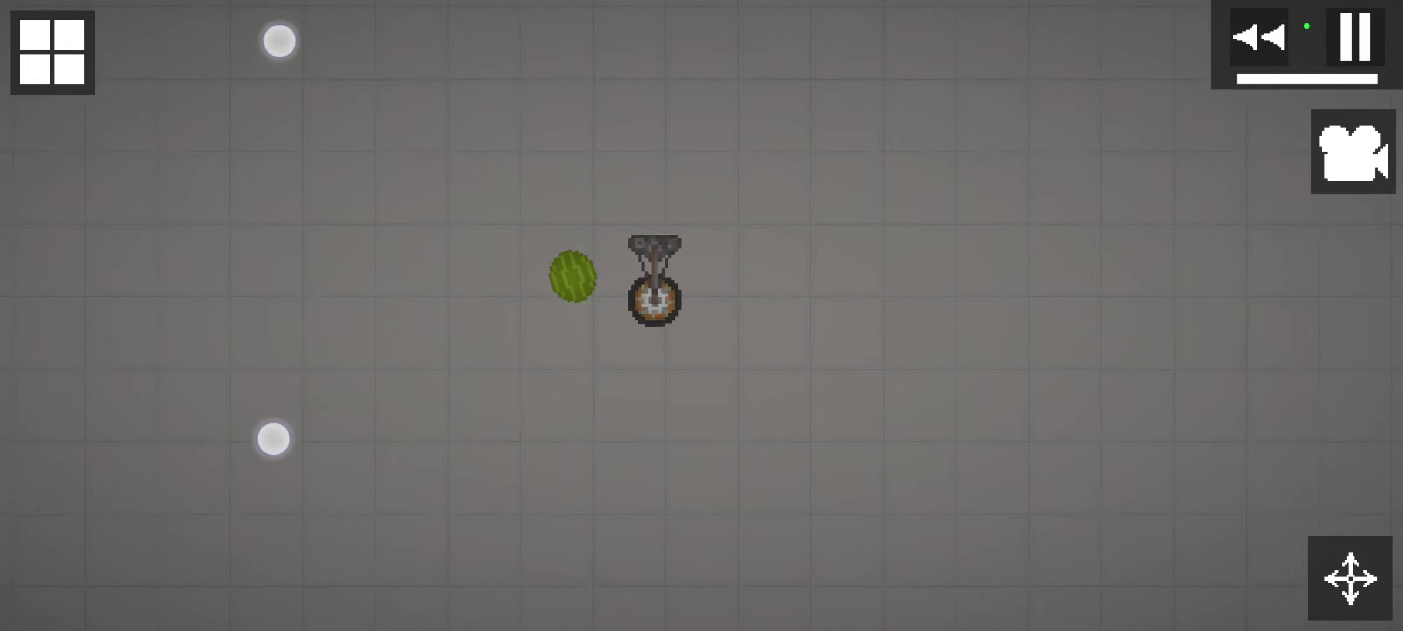
scroll(702, 316, "up", 5)
Switch on the motorized wheel.
left_click(52, 51)
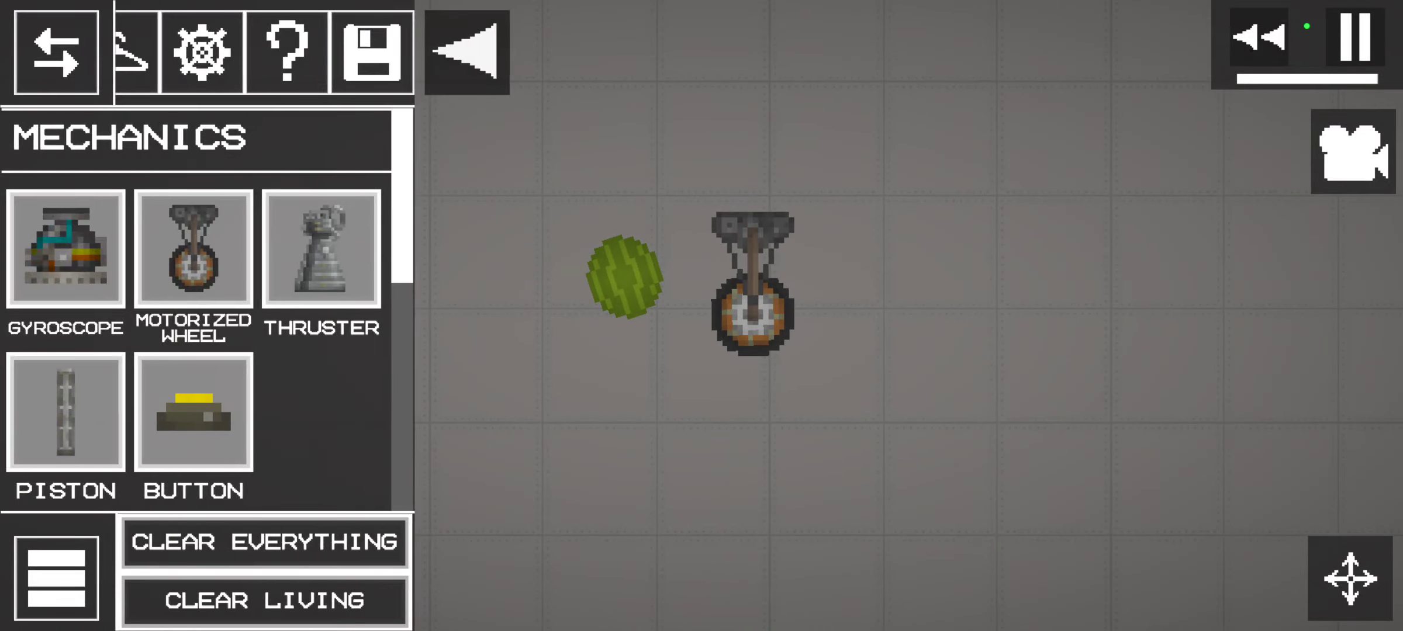
scroll(701, 315, "up", 2)
left_click(800, 201)
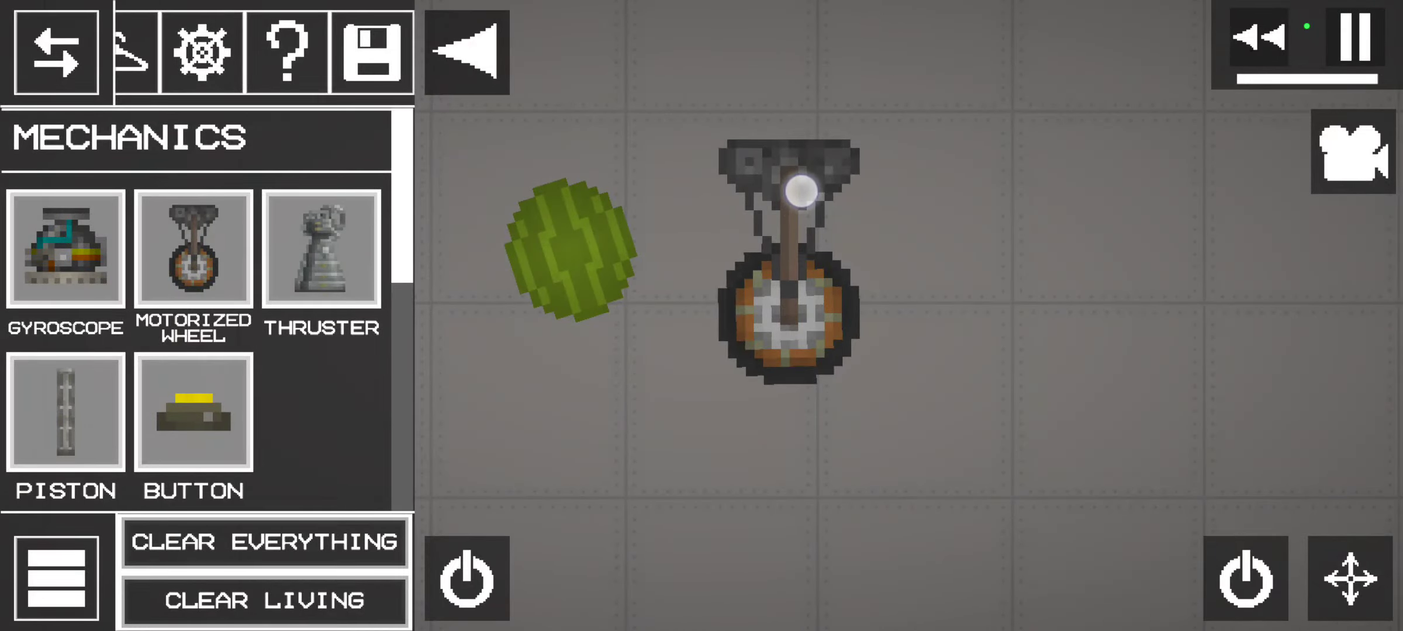
left_click(467, 579)
Pause, then place a thruster above the wheel and freeze it.
key("space")
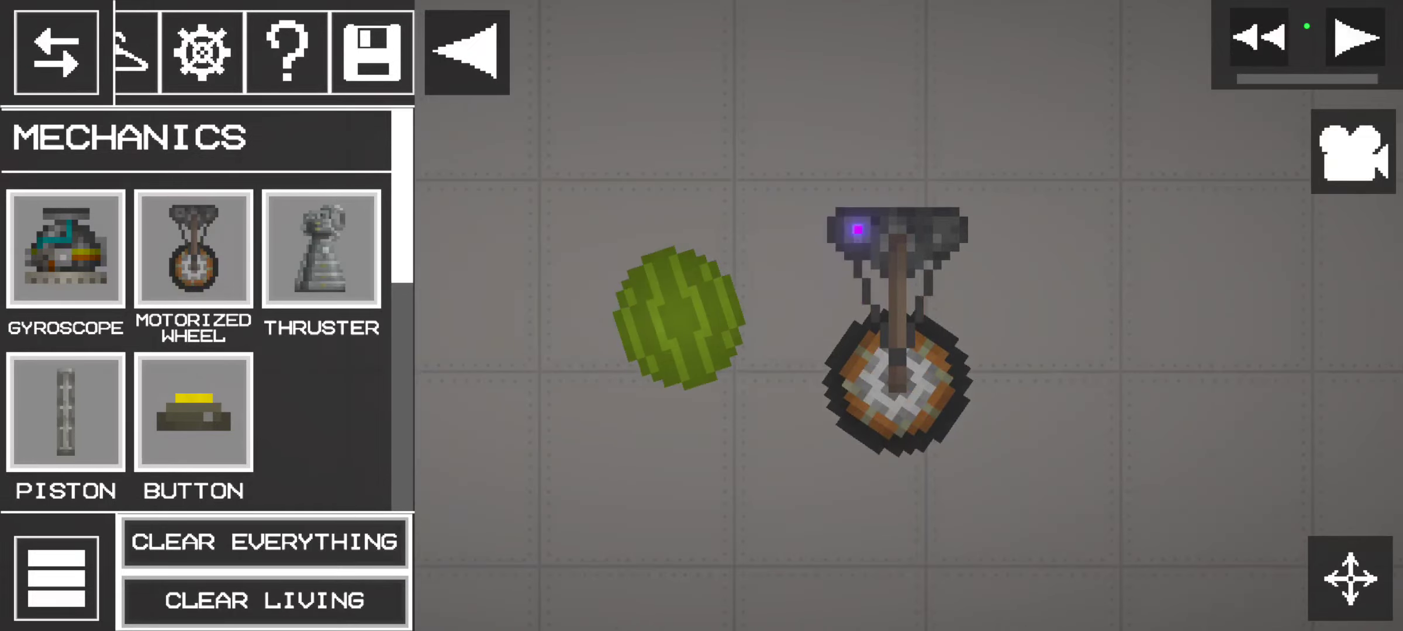
left_click_drag(321, 250, 480, 281)
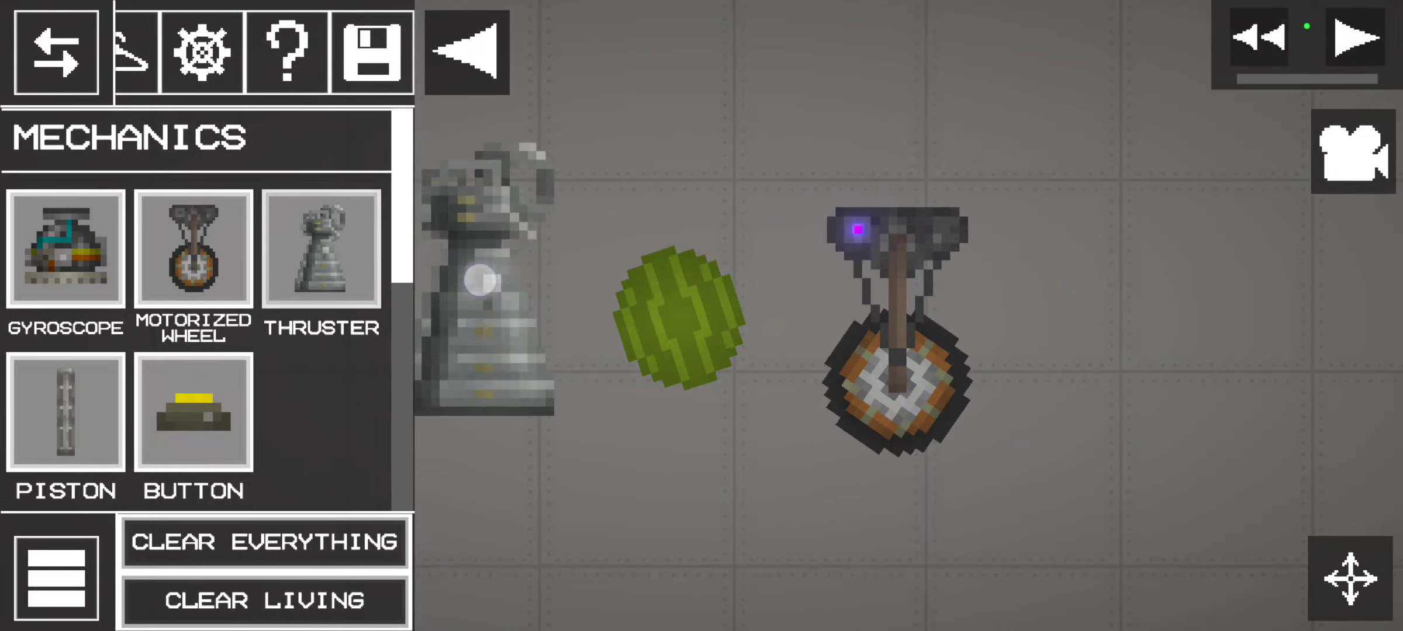
right_click(454, 302)
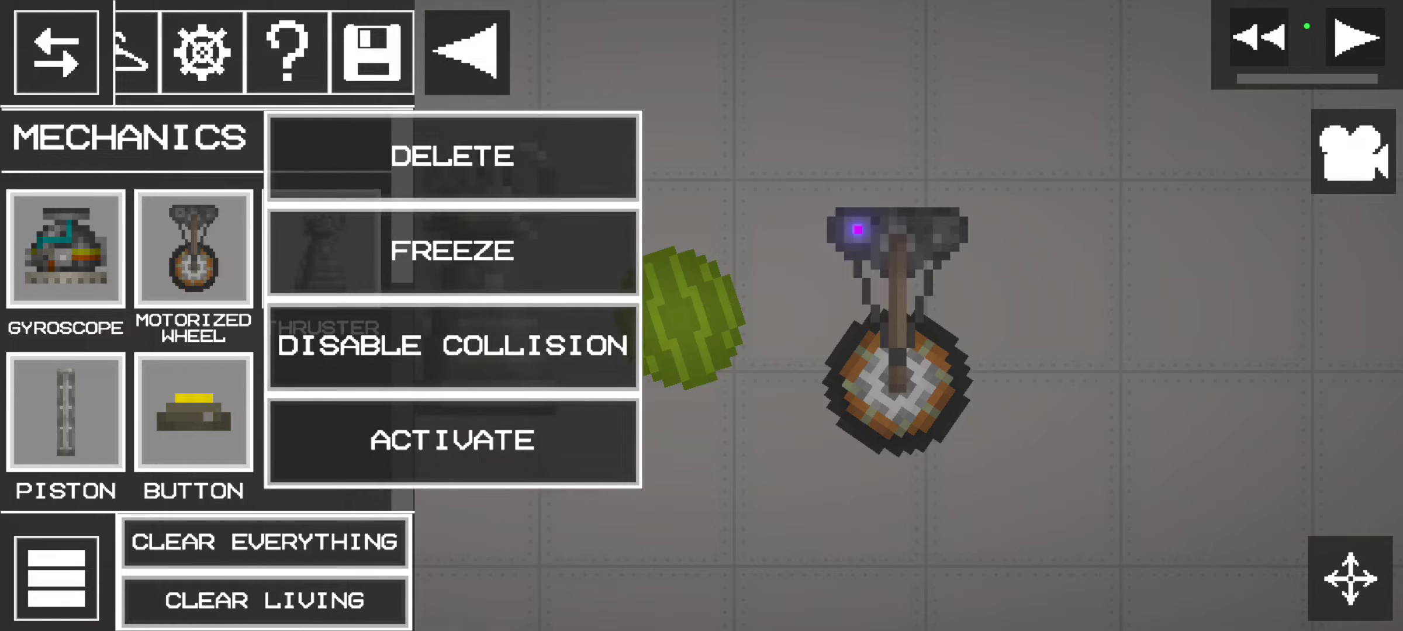
left_click(751, 565)
mouse_move(482, 285)
left_mouse_down()
mouse_move(715, 159)
mouse_move(701, 70)
mouse_move(867, 100)
left_mouse_up()
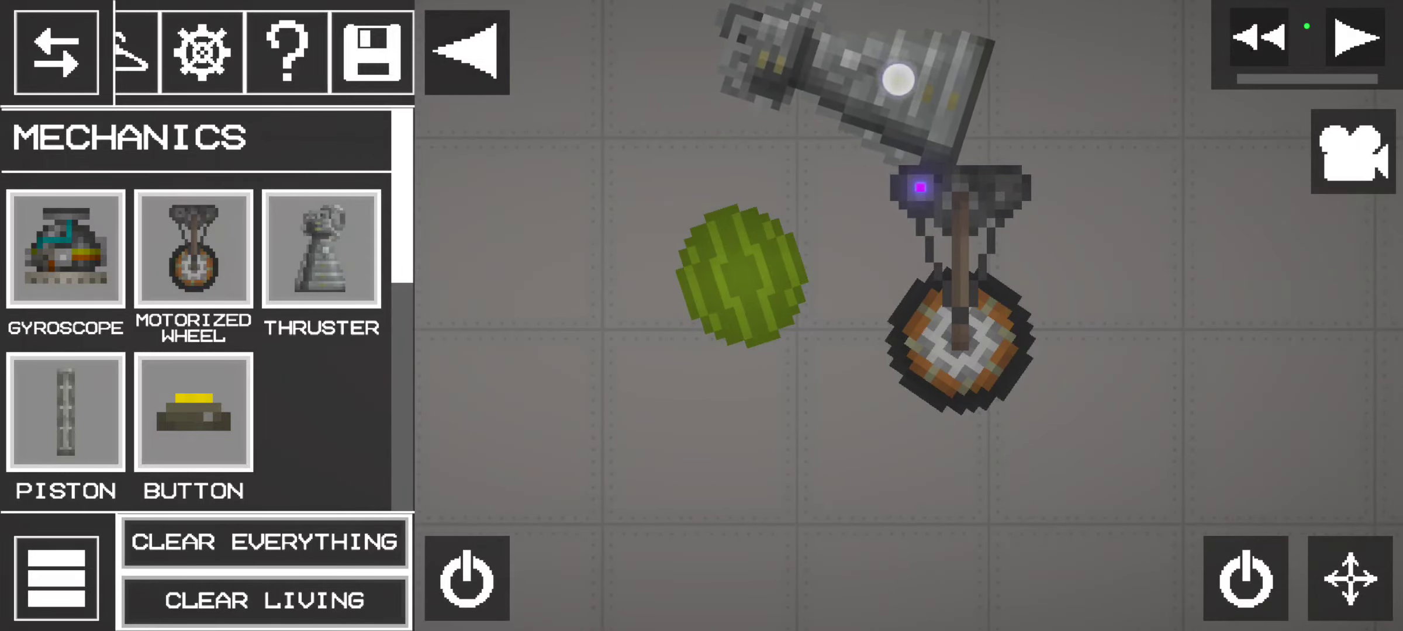
left_click_drag(543, 192, 478, 311)
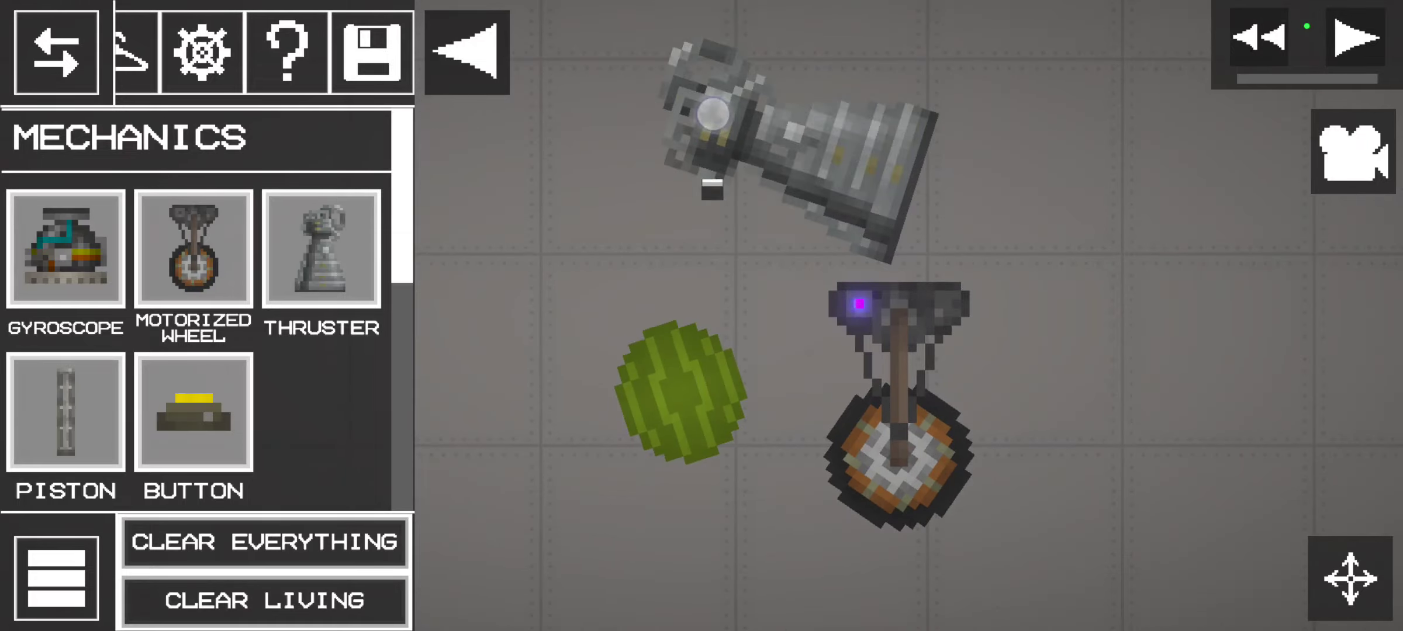
right_click(712, 115)
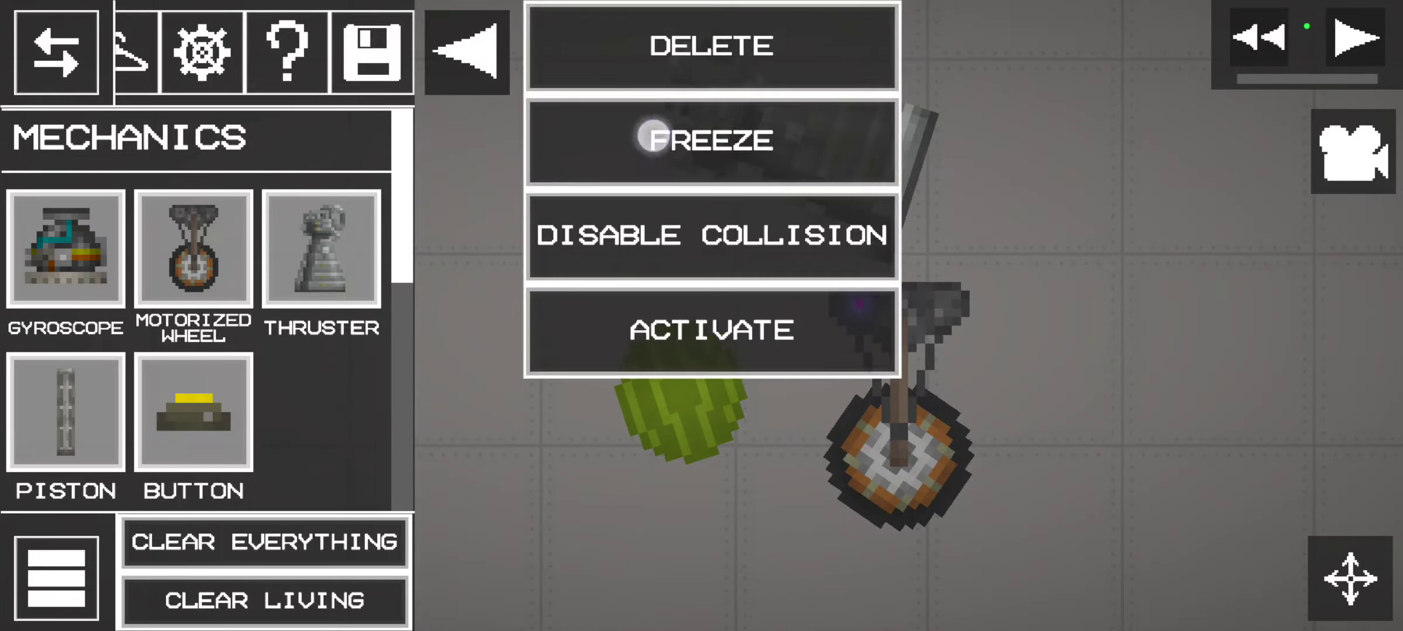
left_click(701, 137)
Lay a second thruster below the melon and freeze it.
mouse_move(790, 131)
left_mouse_down()
mouse_move(827, 335)
mouse_move(438, 263)
left_mouse_up()
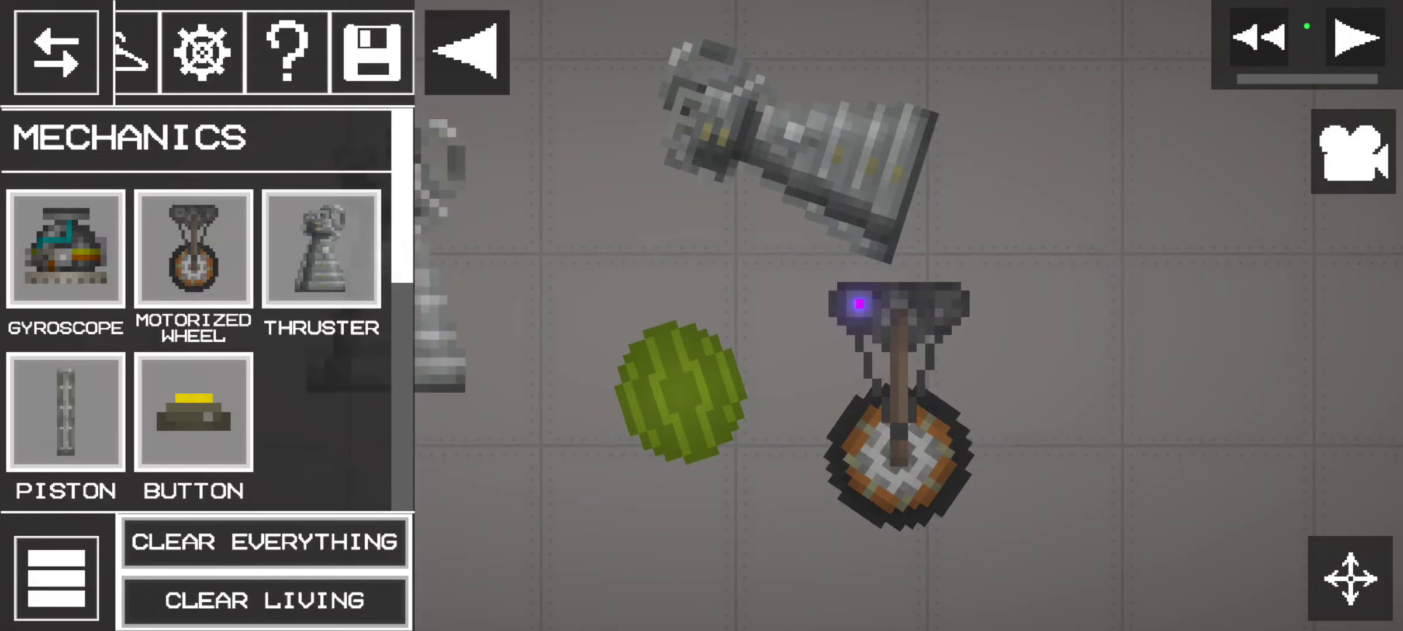
left_click_drag(519, 144, 809, 144)
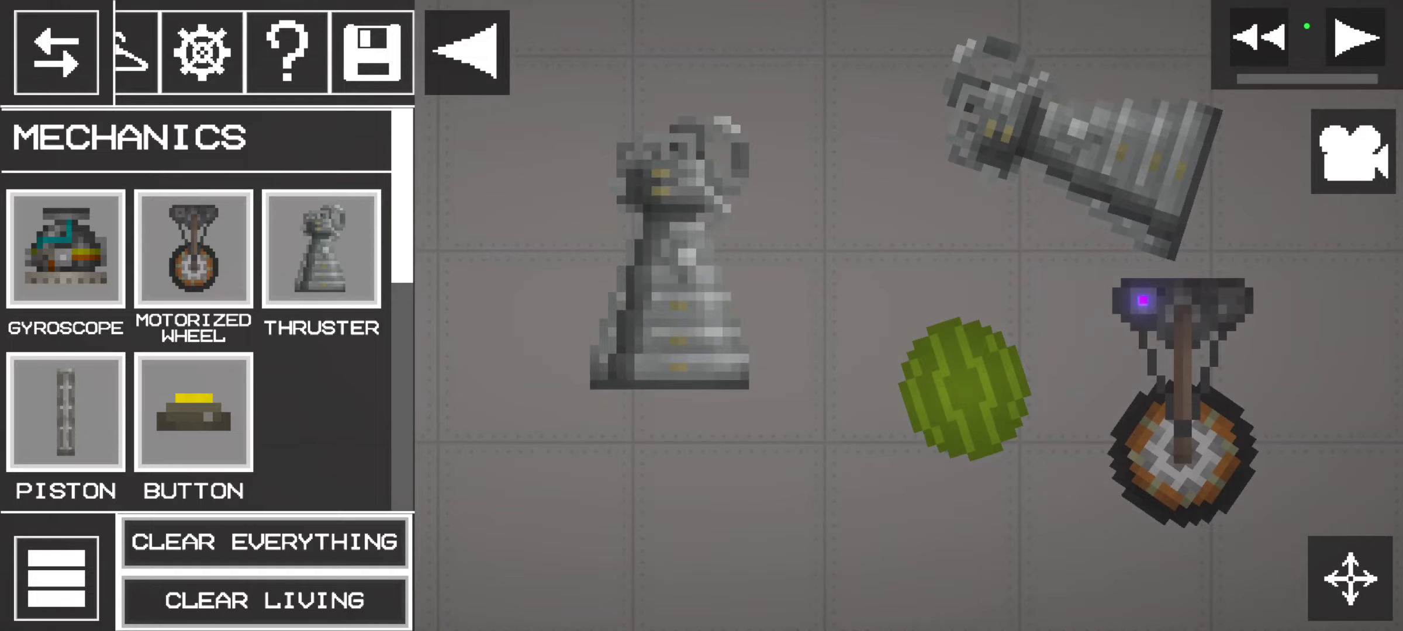
left_click_drag(682, 269, 881, 549)
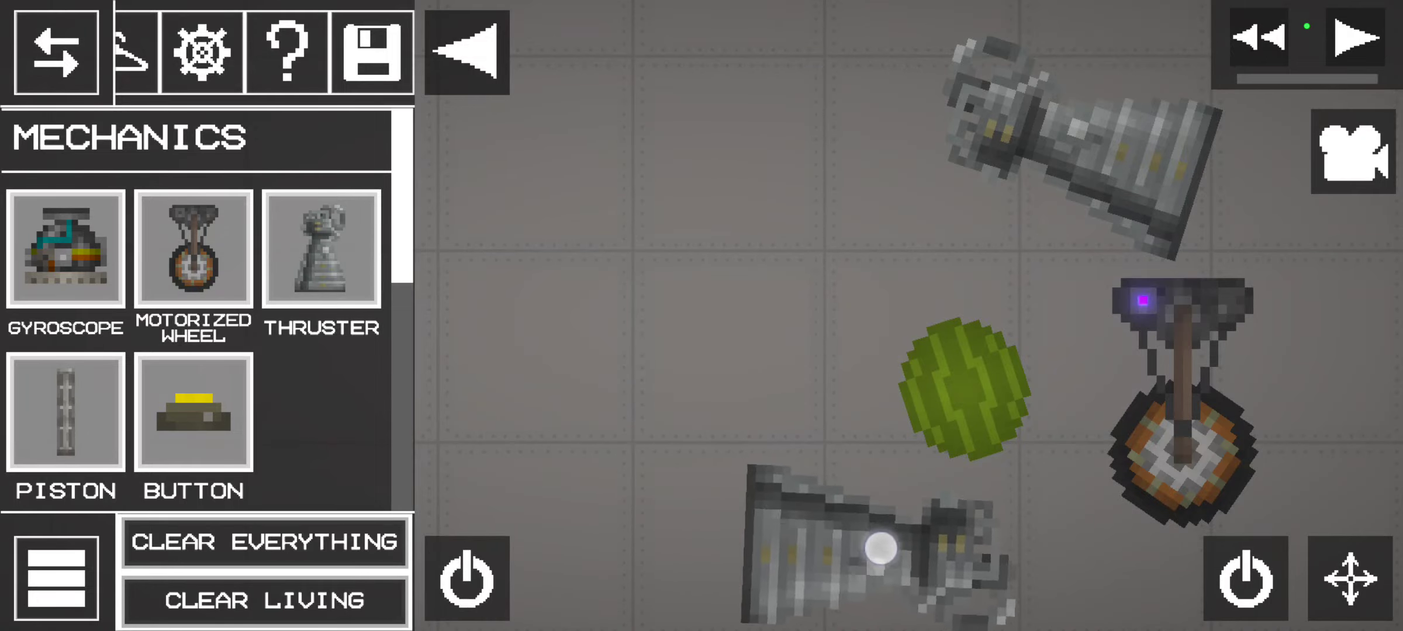
right_click(844, 427)
left_click(839, 581)
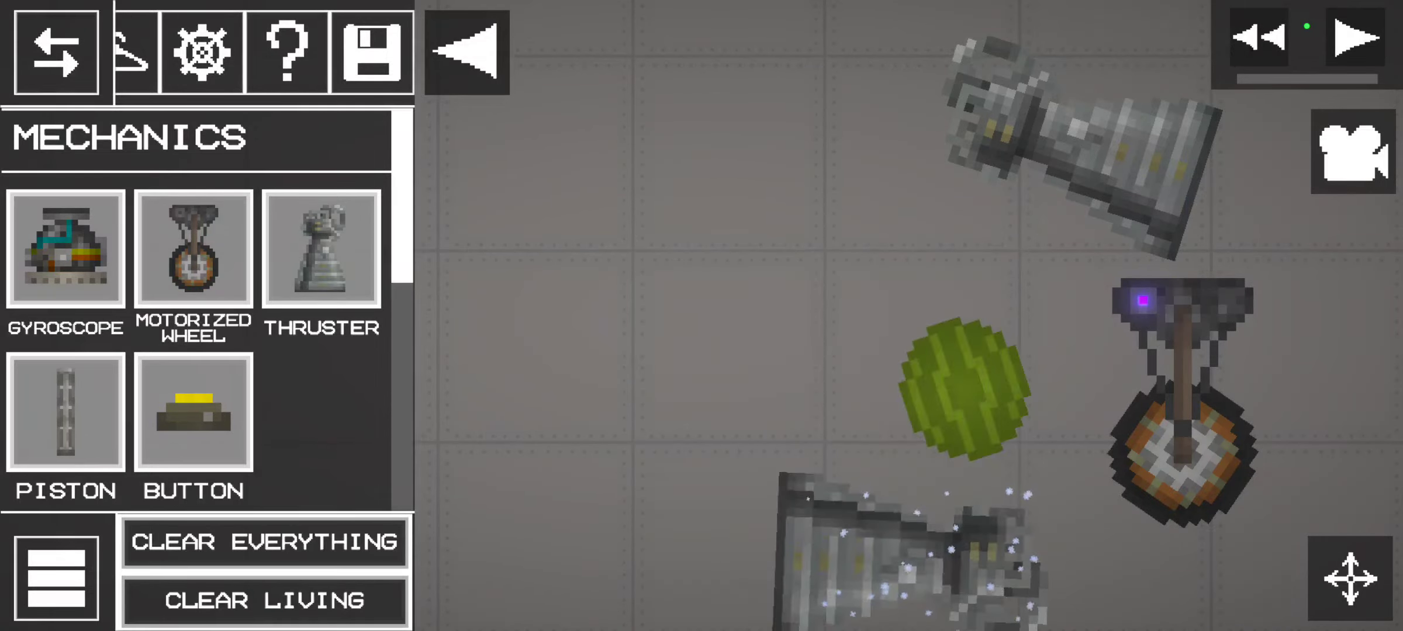
Tilt a third thruster diagonally left of the melon, freeze it, and close the panel.
left_click_drag(587, 214, 406, 198)
left_click(321, 249)
left_click(514, 362)
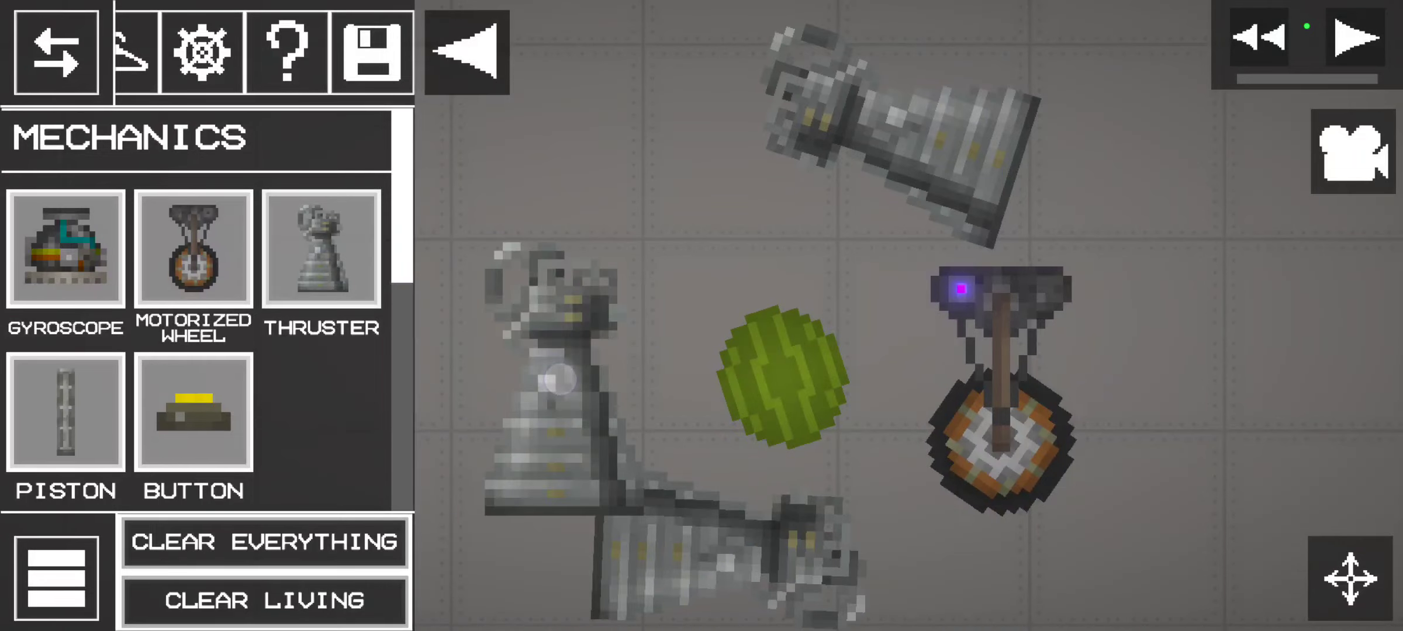
mouse_move(499, 307)
left_mouse_down()
mouse_move(625, 271)
mouse_move(596, 283)
left_mouse_up()
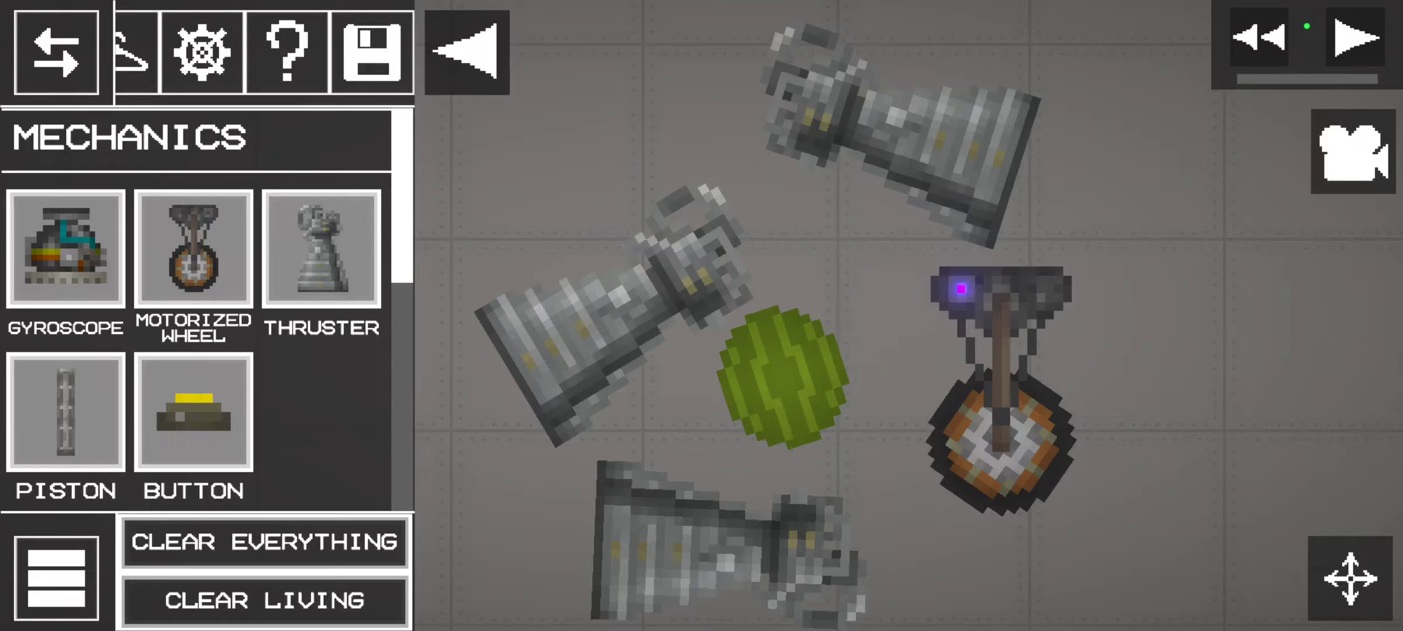
right_click(549, 307)
left_click(537, 263)
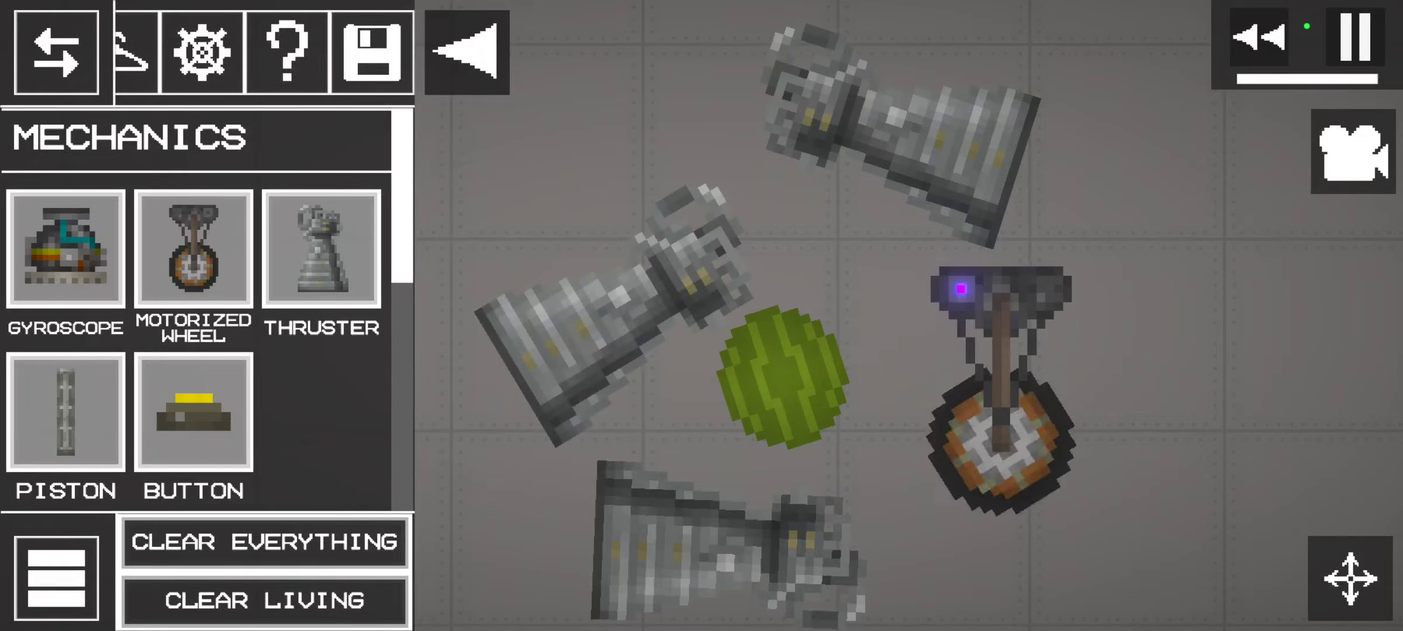
left_click(468, 51)
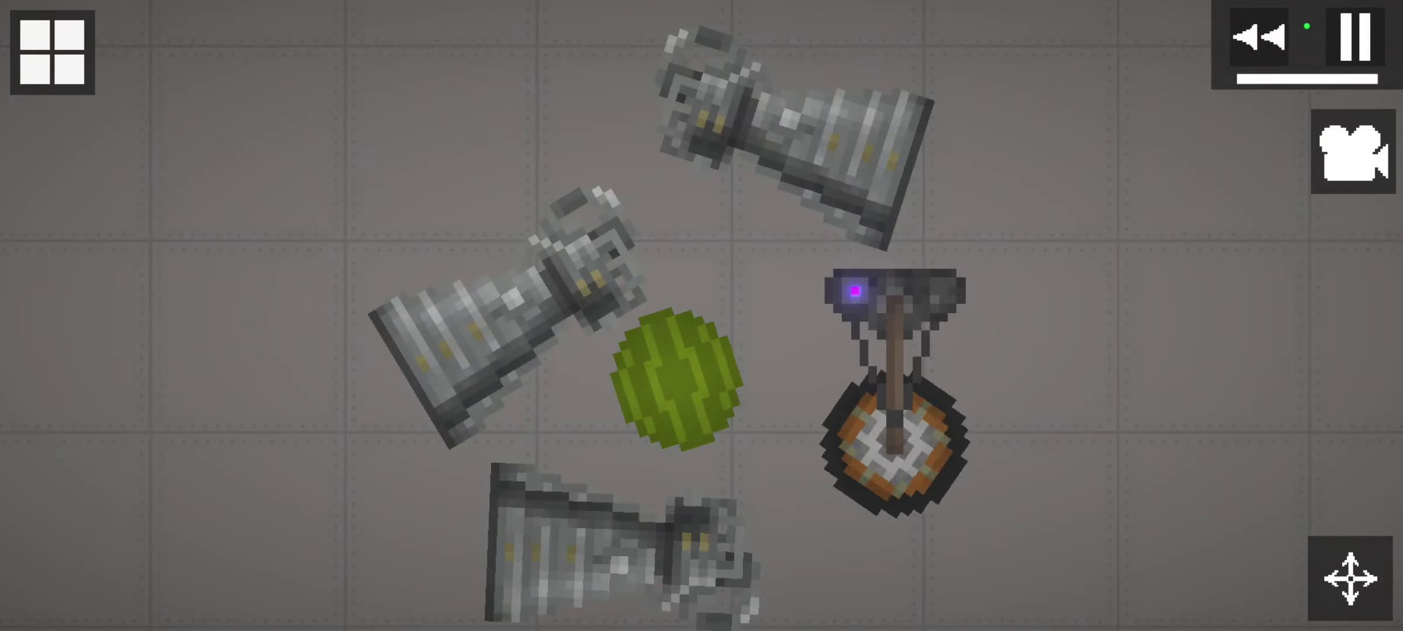
Ignite the top and left thrusters.
left_click(830, 133)
left_click(1246, 581)
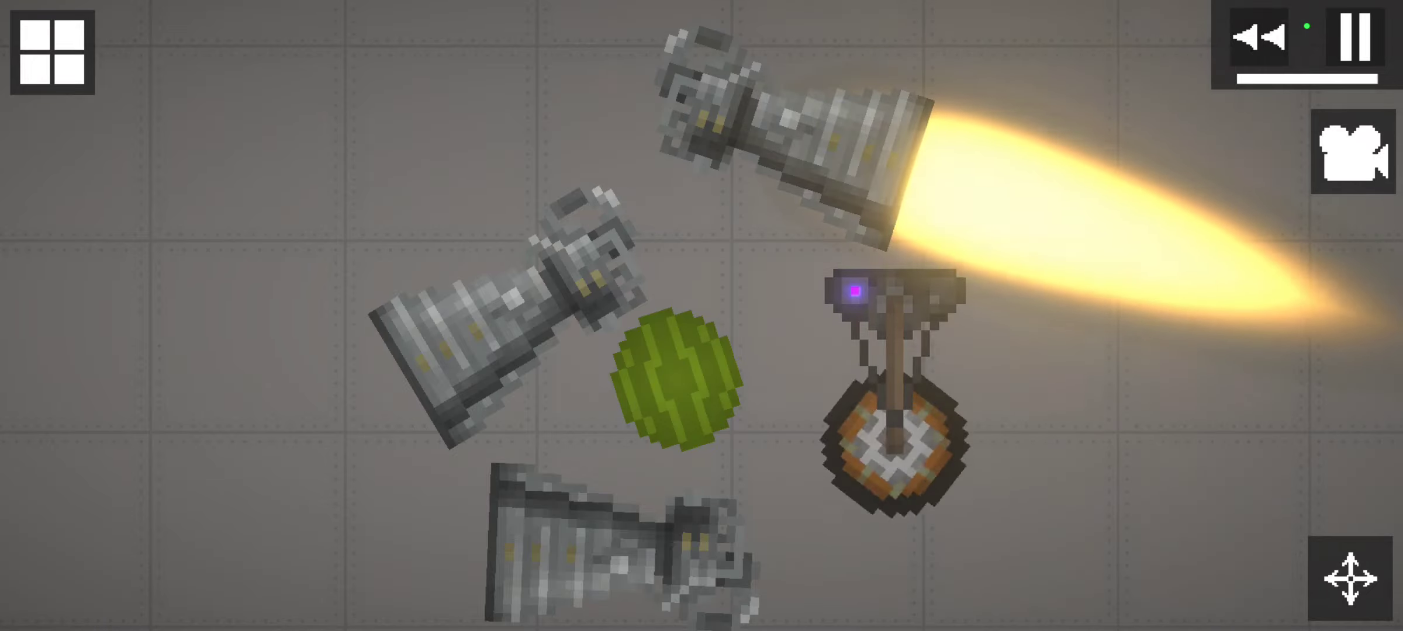
left_click(477, 319)
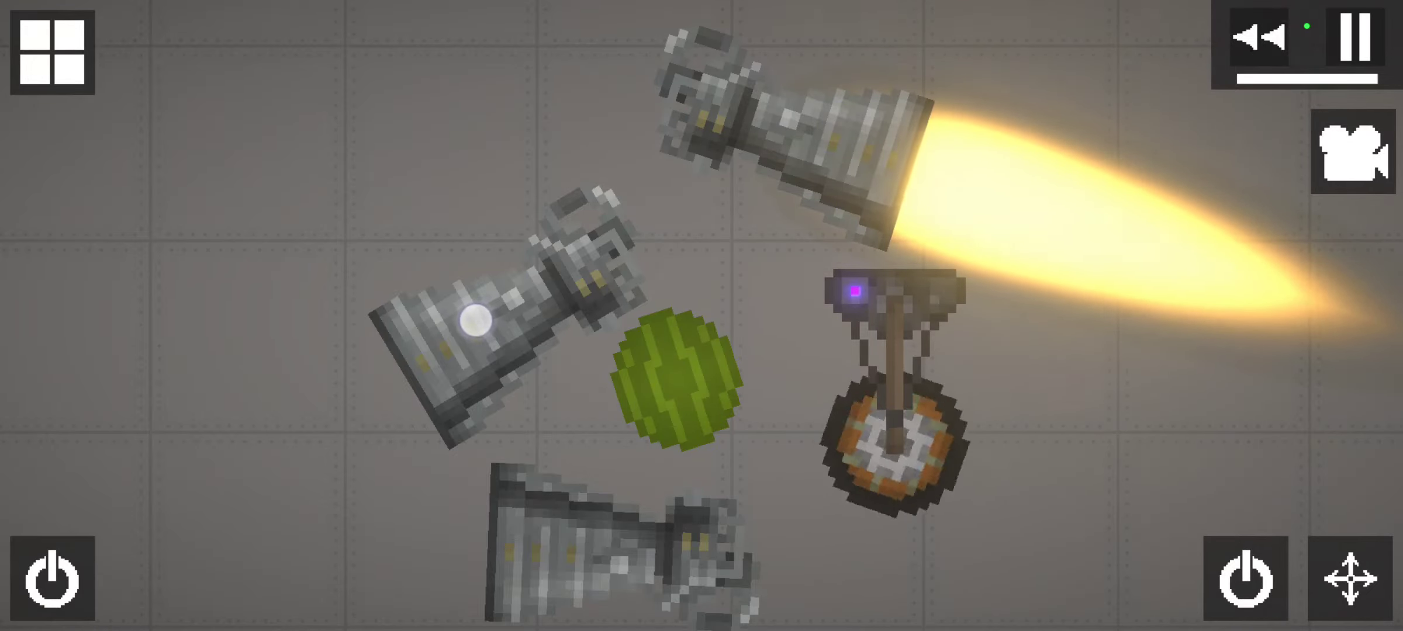
left_click(52, 578)
left_click(251, 37)
Ignite the bottom thruster and deselect it.
left_click(714, 418)
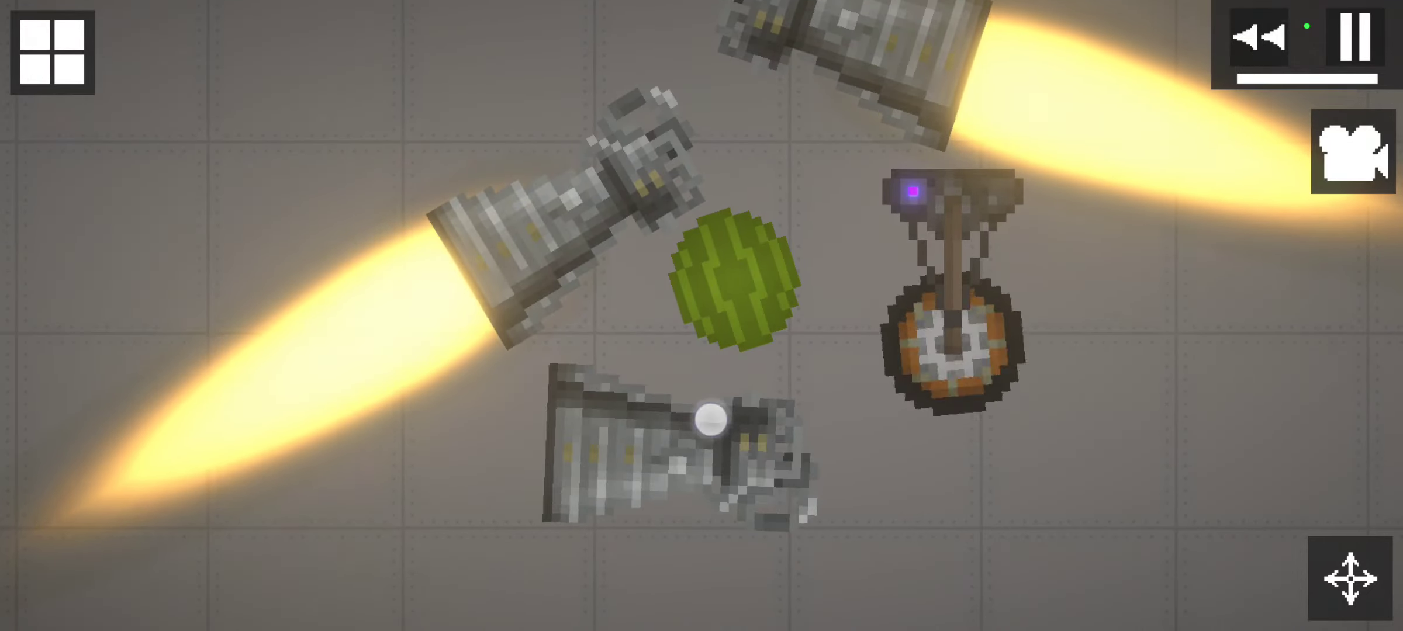
left_click(52, 52)
left_click(456, 40)
left_click(744, 469)
left_click(352, 110)
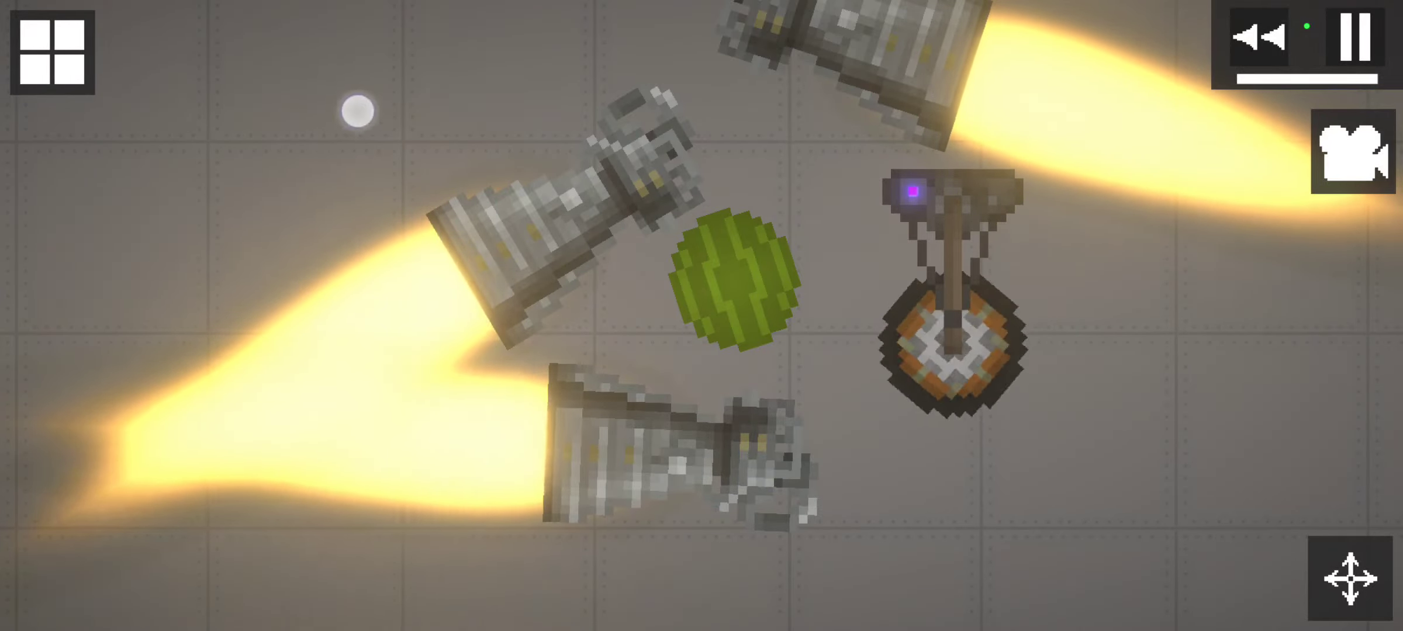
Pan the camera to follow the drifting melon and wheel.
mouse_move(351, 111)
left_mouse_down()
mouse_move(159, 189)
mouse_move(234, 162)
left_mouse_up()
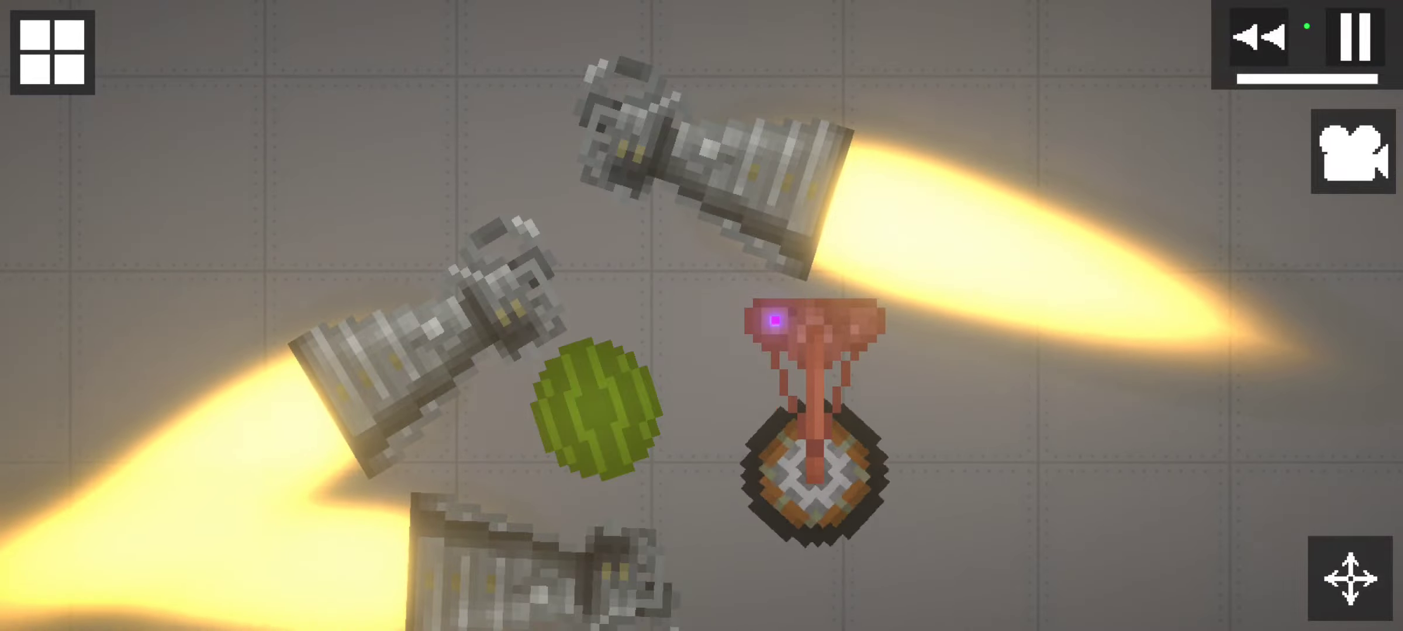
left_click_drag(297, 32, 376, 63)
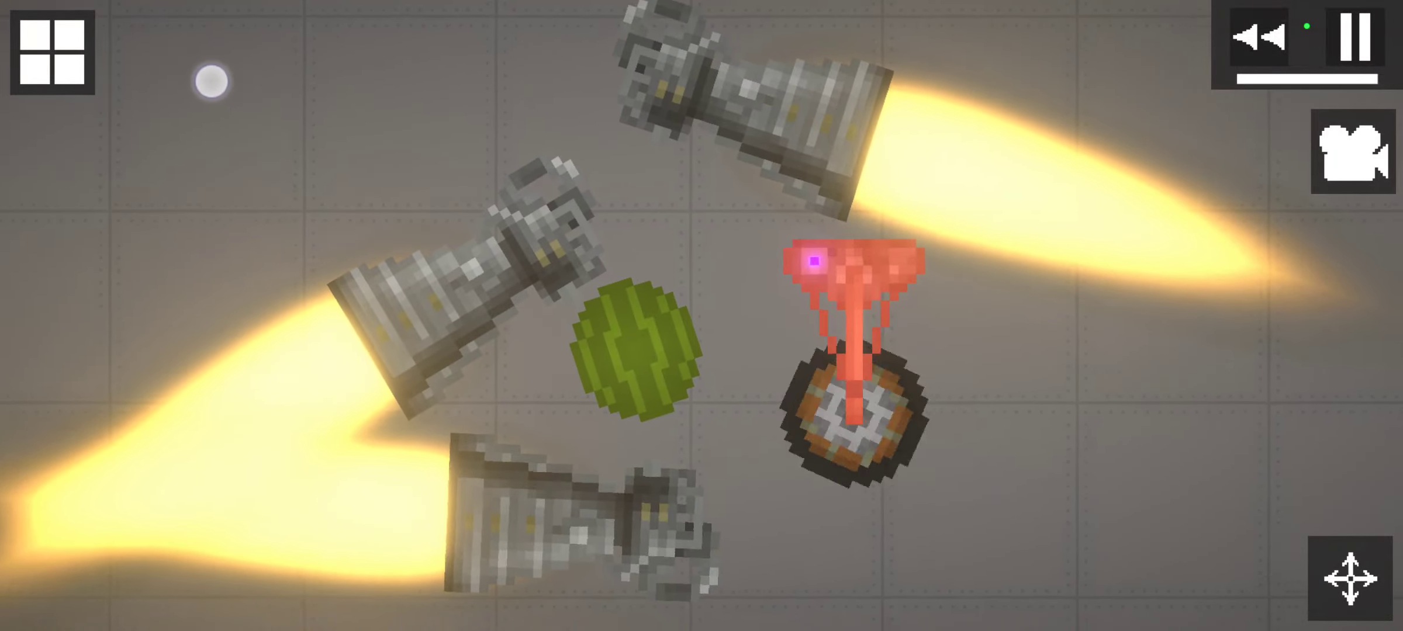
left_click_drag(252, 101, 172, 58)
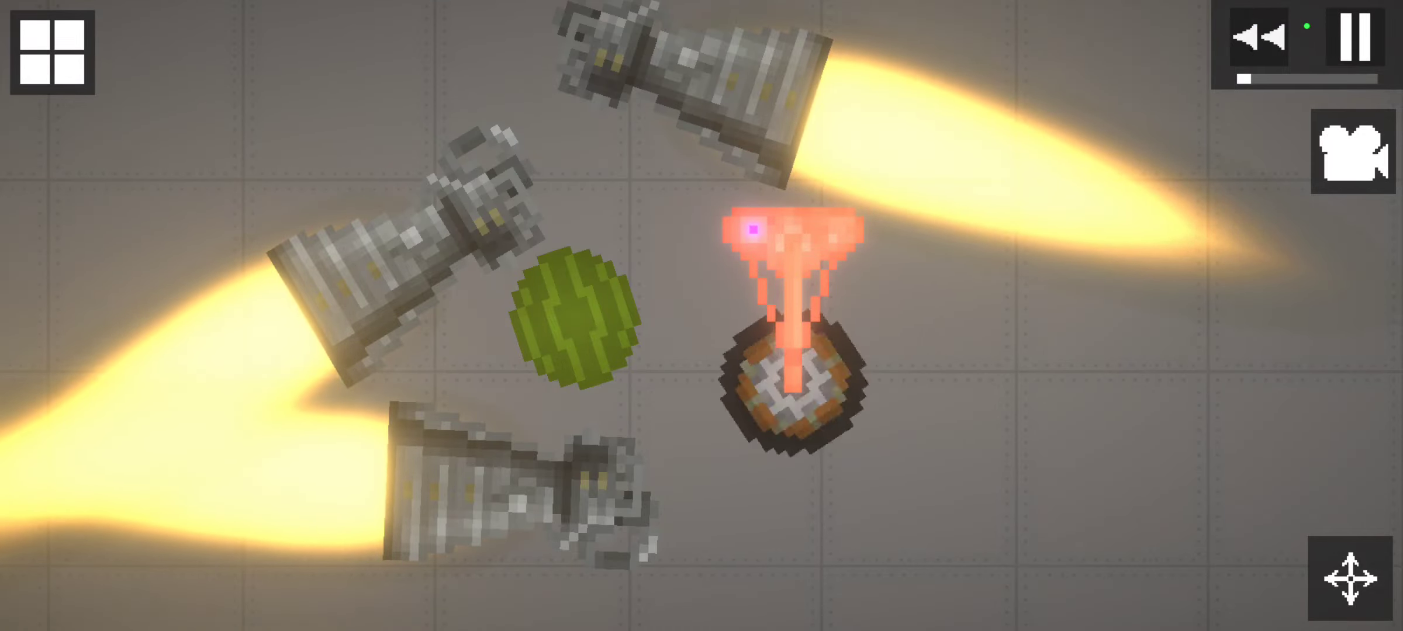
left_click_drag(275, 115, 340, 12)
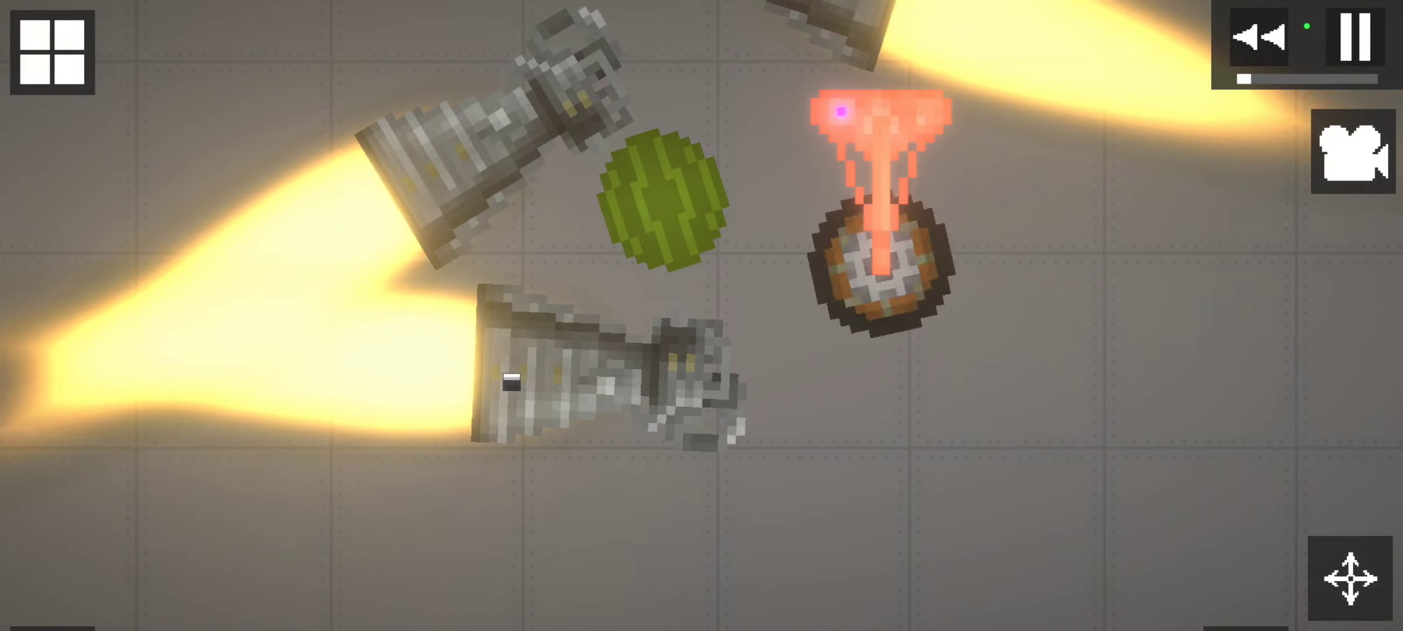
left_click_drag(516, 374, 449, 435)
scroll(449, 435, "down", 2)
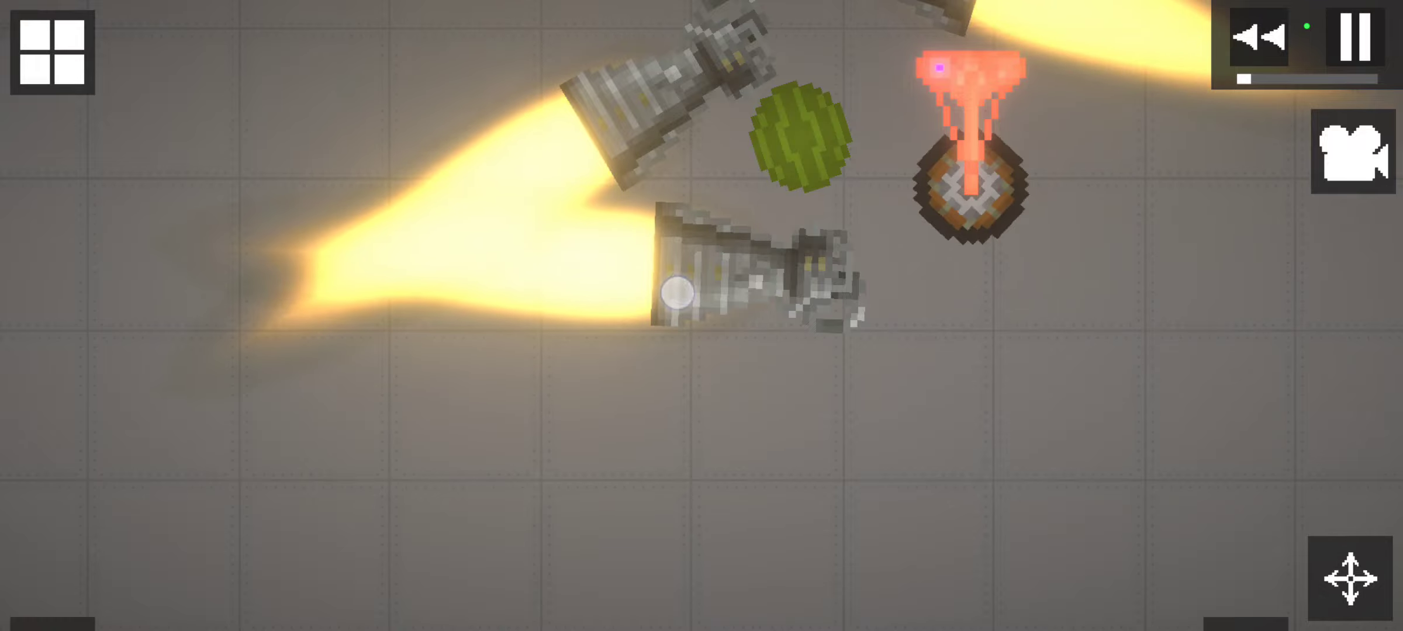
scroll(712, 263, "up", 5)
Unfreeze the bottom thruster.
right_click(557, 328)
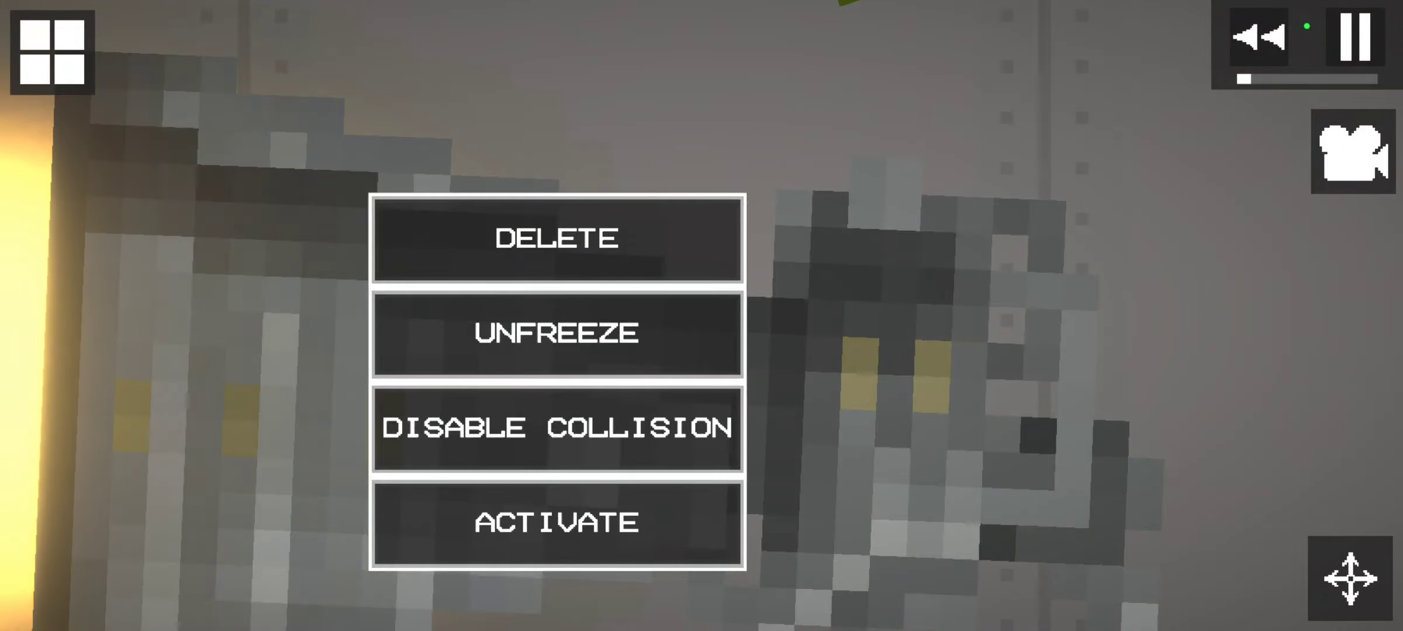
left_click(987, 110)
left_click_drag(439, 439, 220, 515)
scroll(319, 362, "down", 6)
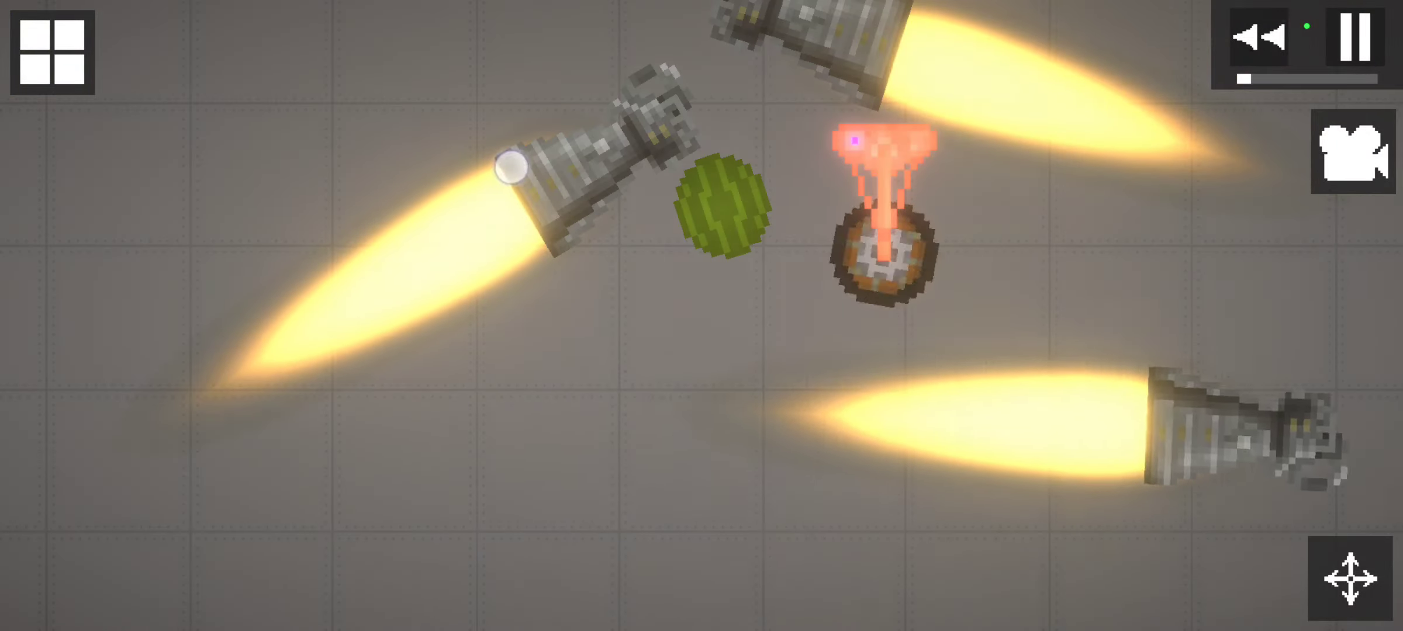
left_click_drag(439, 416, 381, 538)
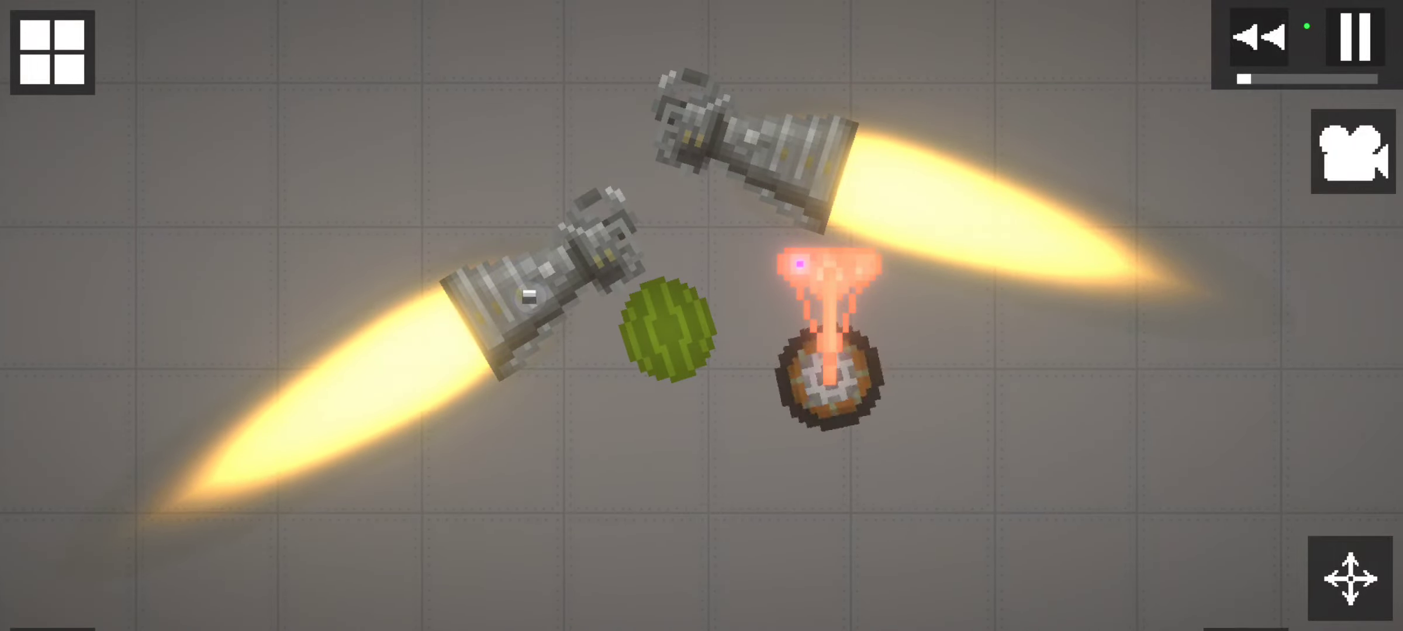
Rotate the left thruster, delete the left and right thrusters, and resume.
left_click_drag(549, 274, 439, 164)
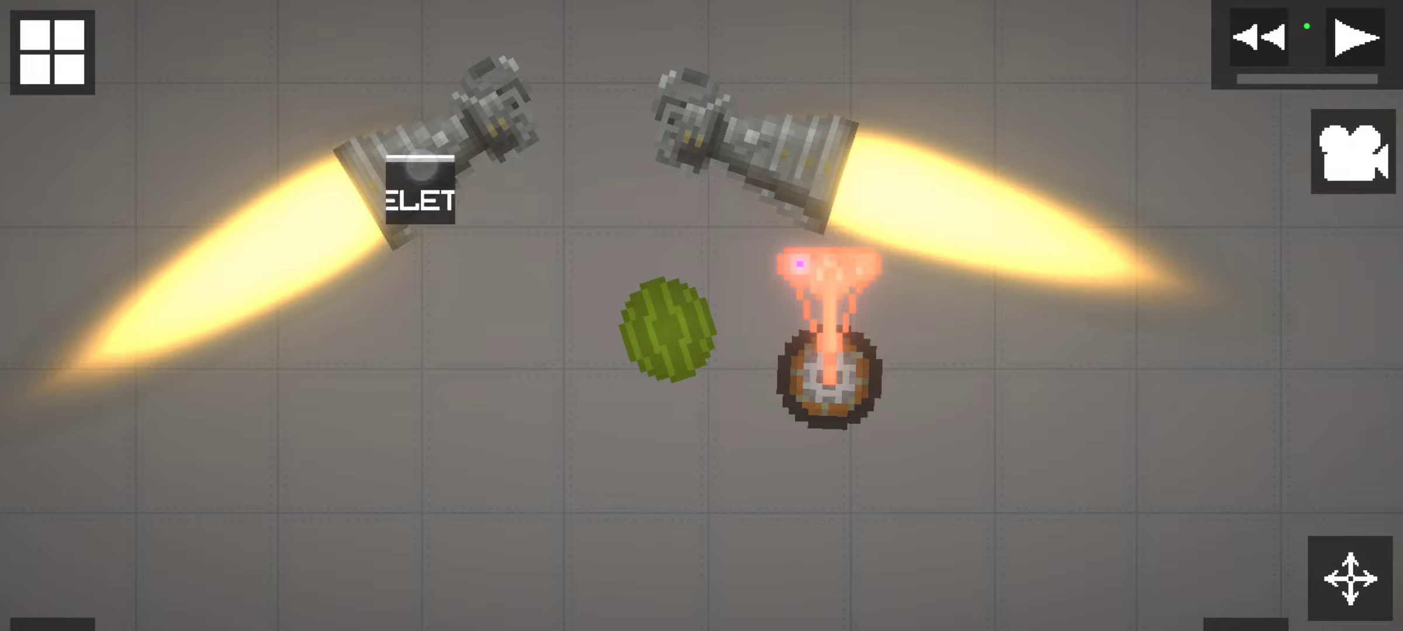
right_click(422, 181)
left_click(727, 170)
right_click(728, 171)
left_click(707, 141)
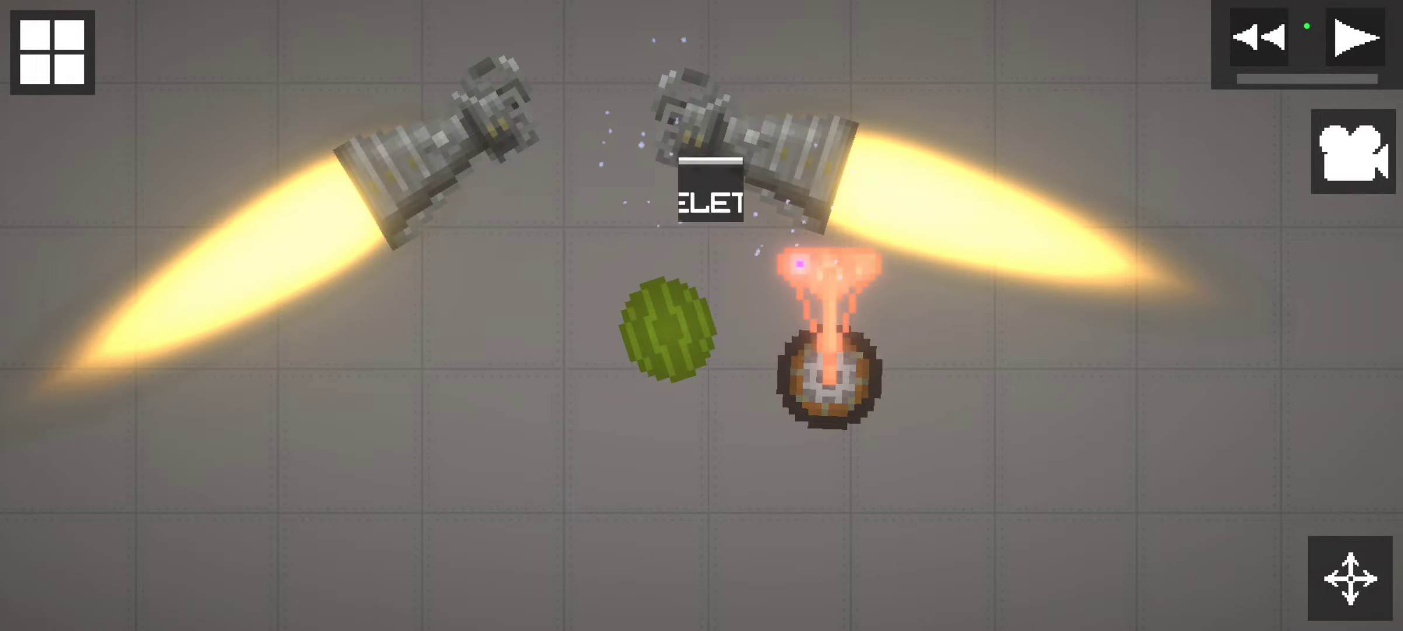
left_click(1357, 37)
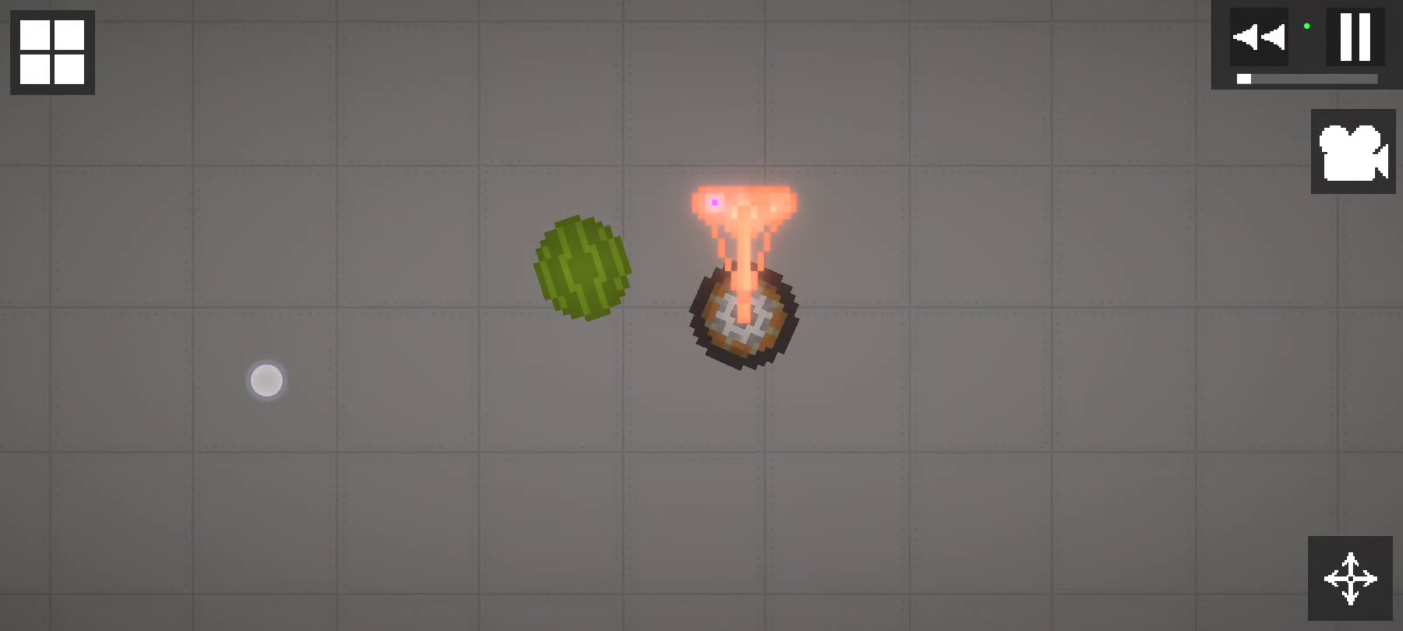
scroll(356, 356, "down", 2)
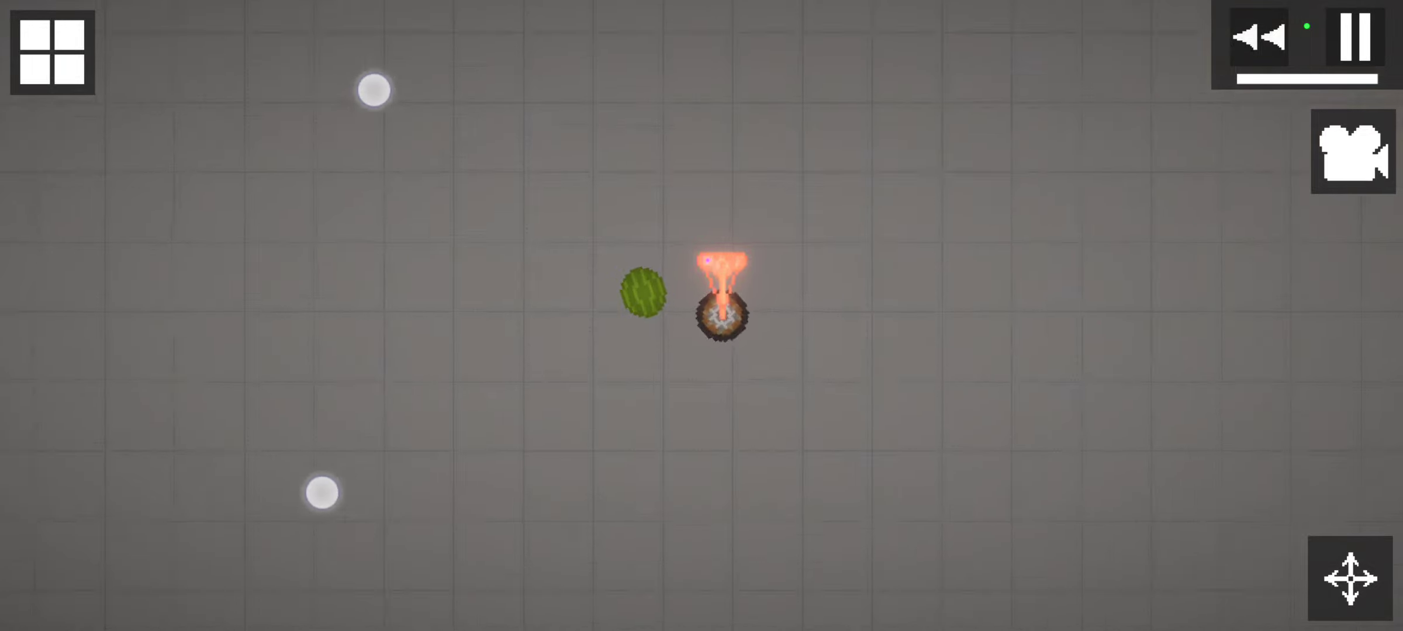
scroll(348, 291, "up", 2)
scroll(318, 291, "up", 2)
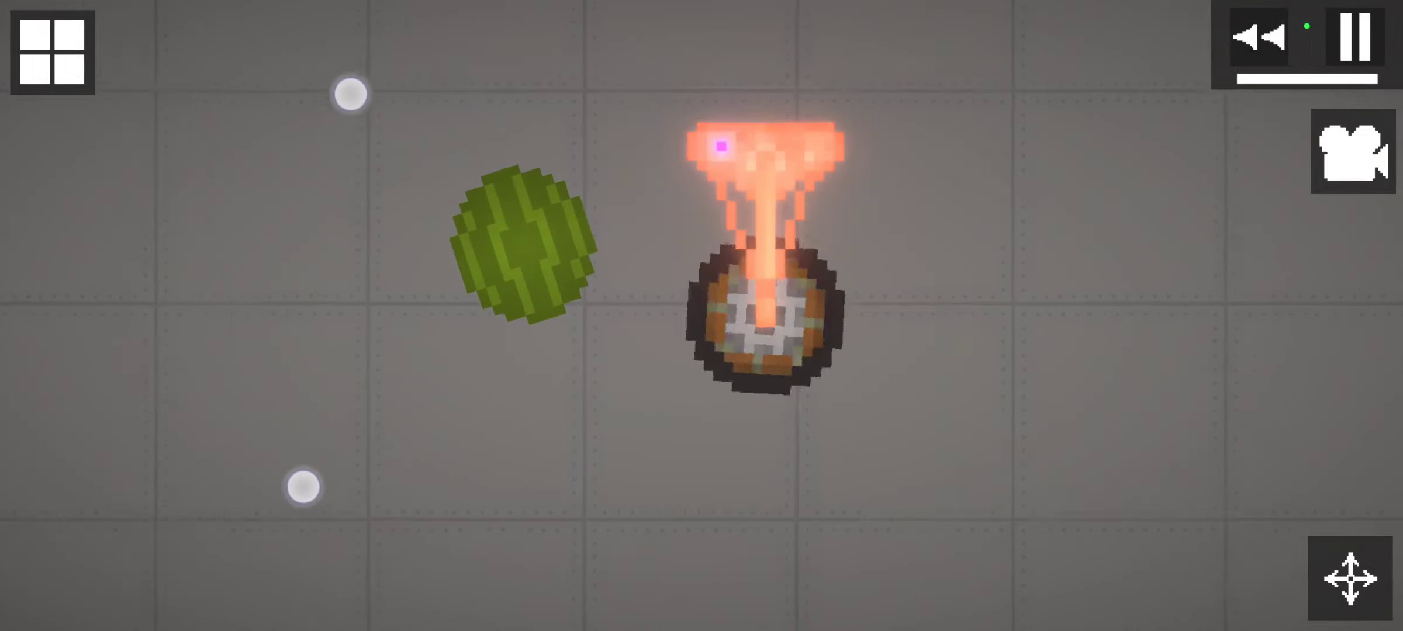
scroll(318, 291, "down", 3)
scroll(318, 290, "up", 2)
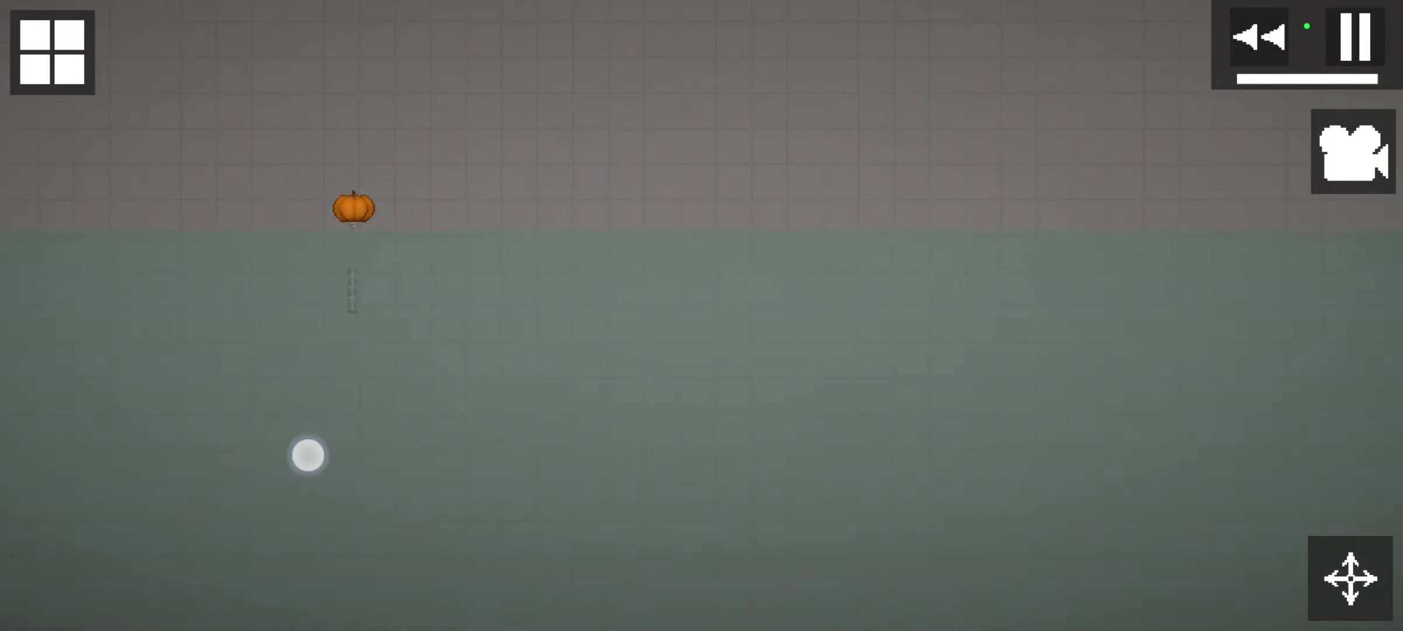
Bring the wheel machine into view and discard the stray button object.
left_click_drag(62, 339, 26, 260)
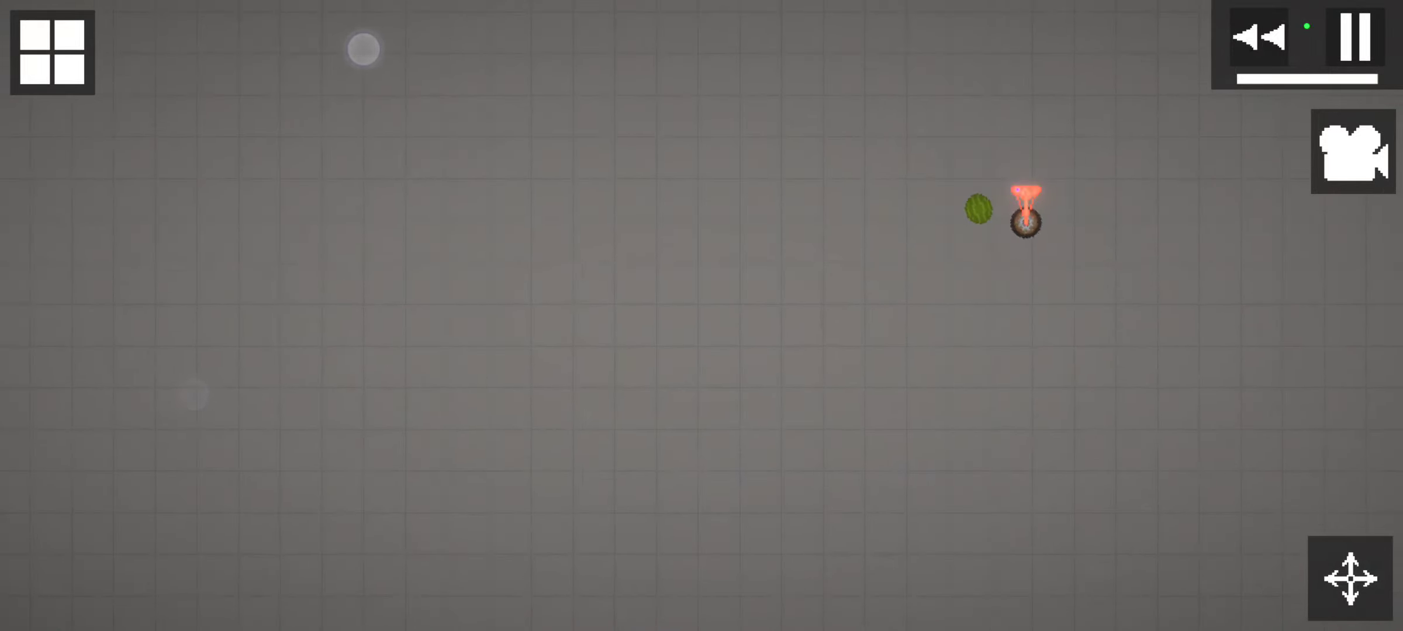
scroll(329, 324, "up", 5)
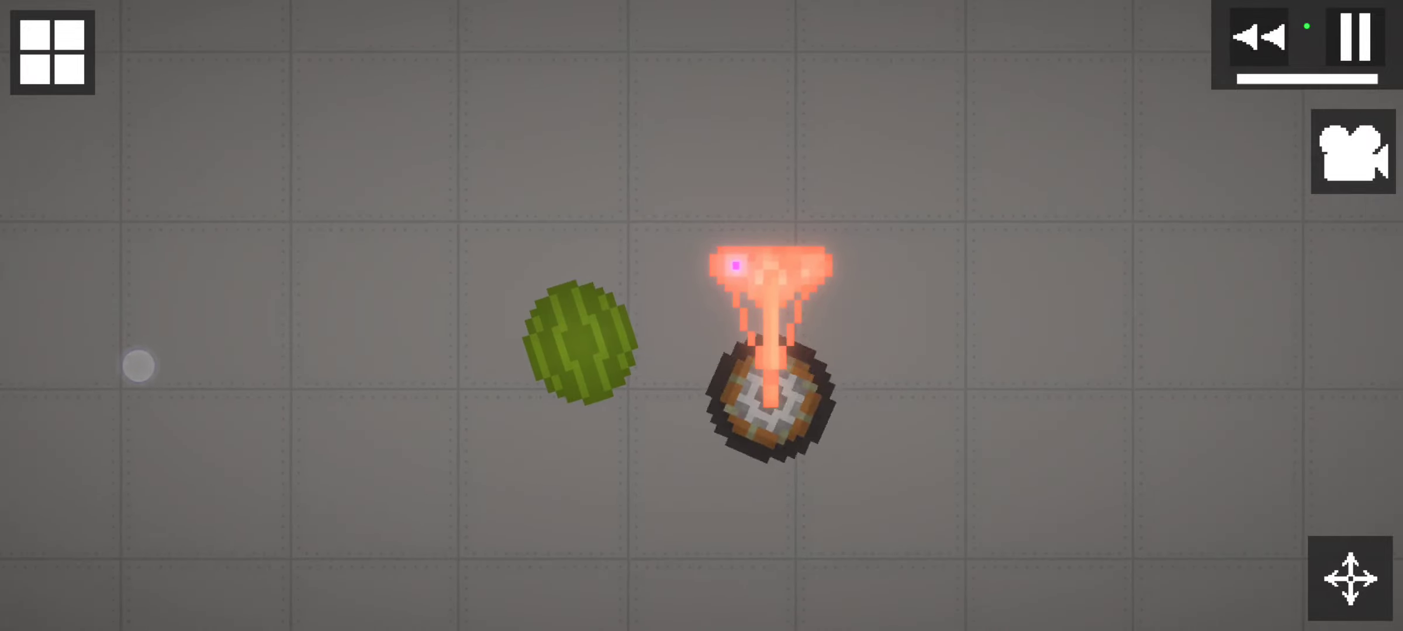
right_click(758, 290)
left_click(764, 439)
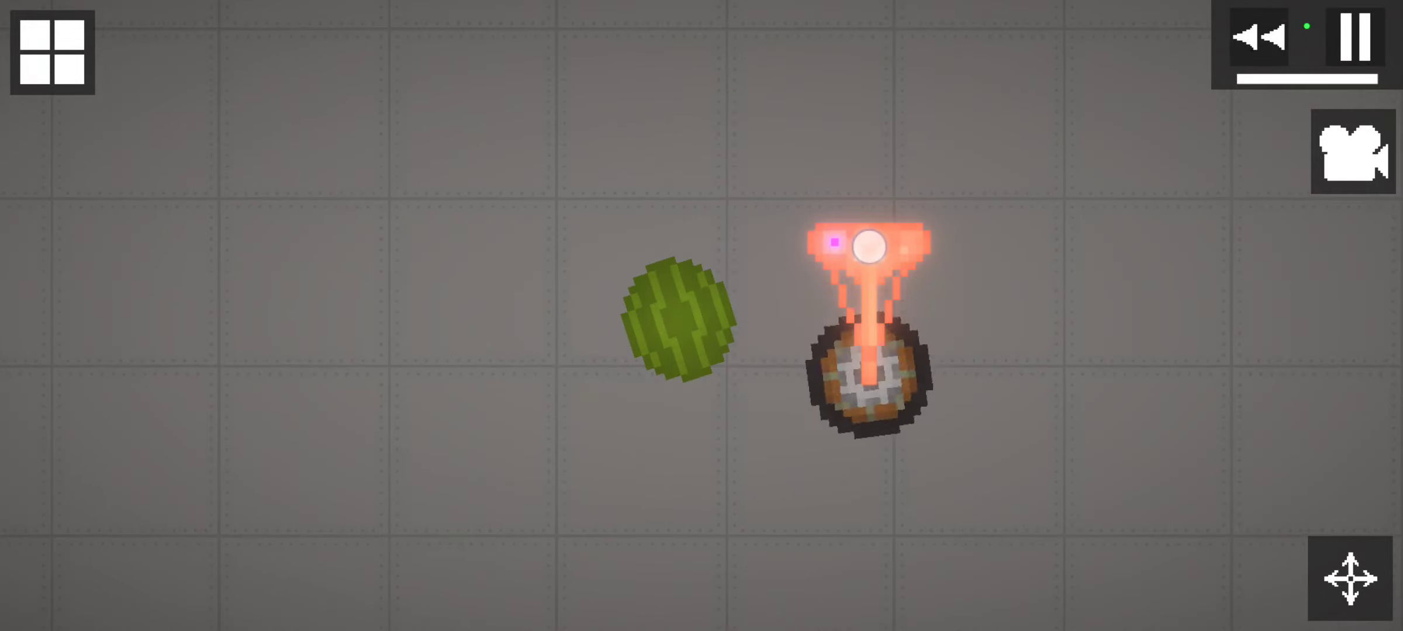
scroll(329, 361, "up", 5)
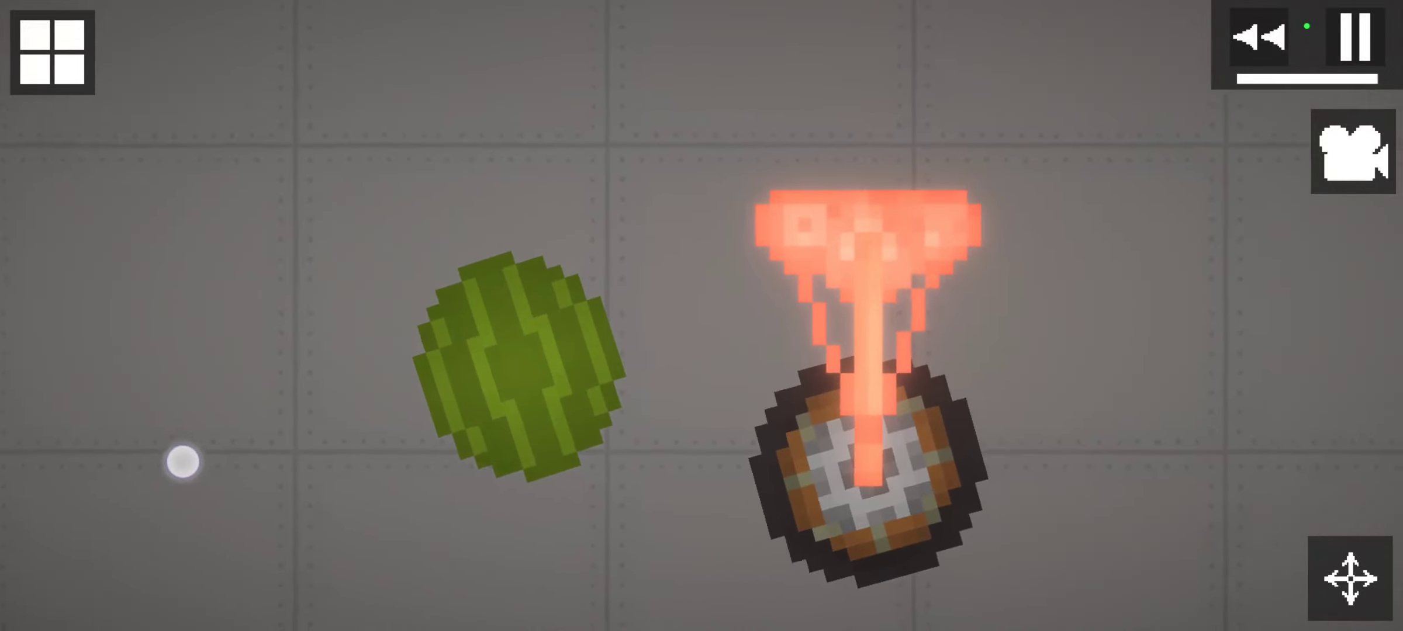
left_click(51, 52)
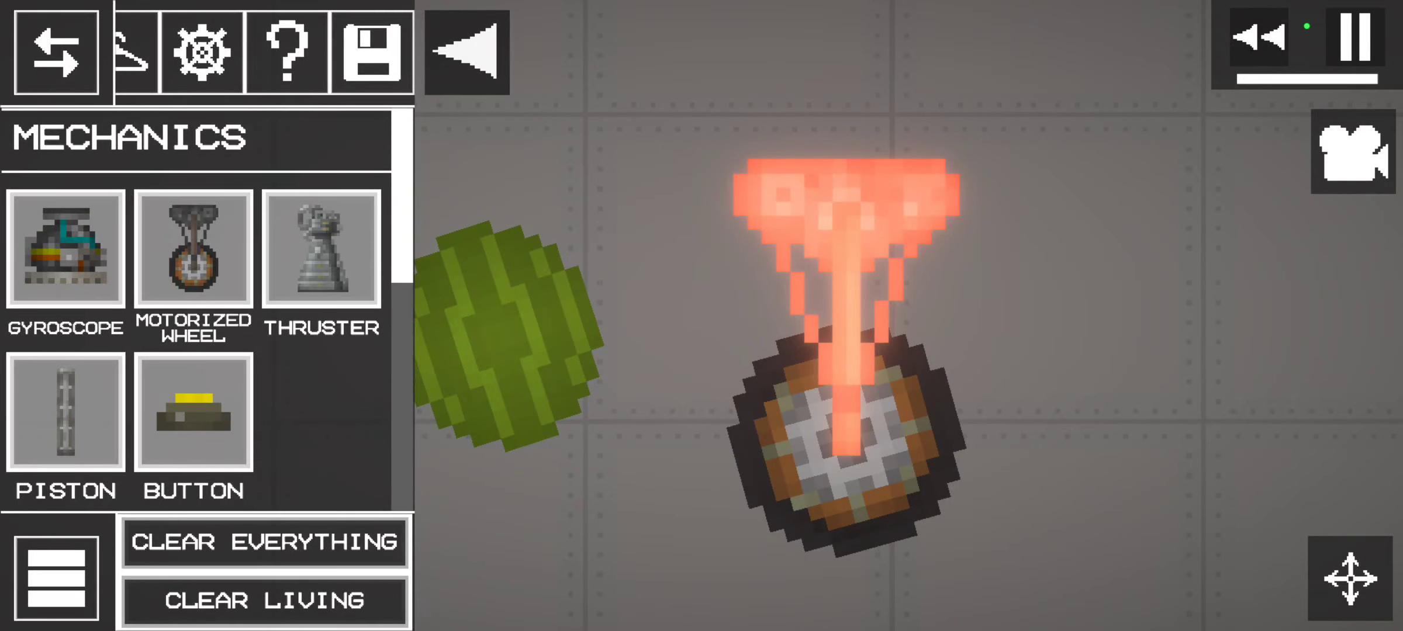
left_click_drag(1158, 182, 1348, 329)
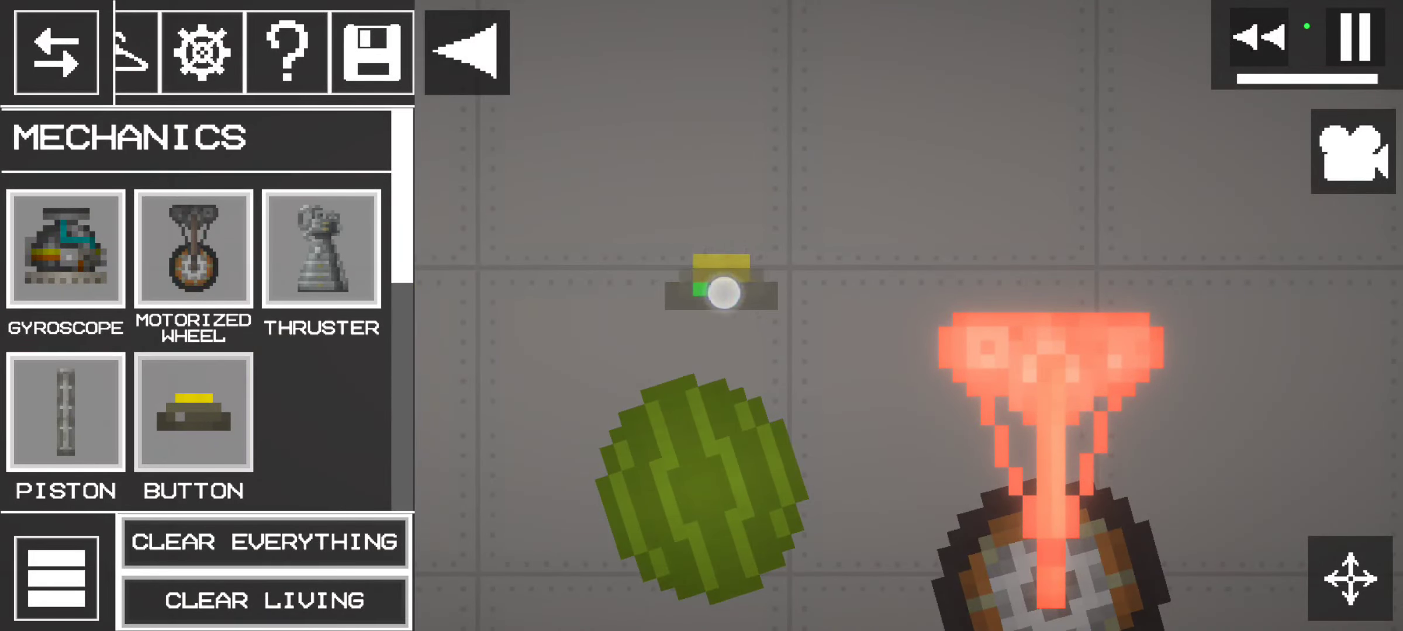
left_click(845, 406)
left_click_drag(582, 17, 513, 601)
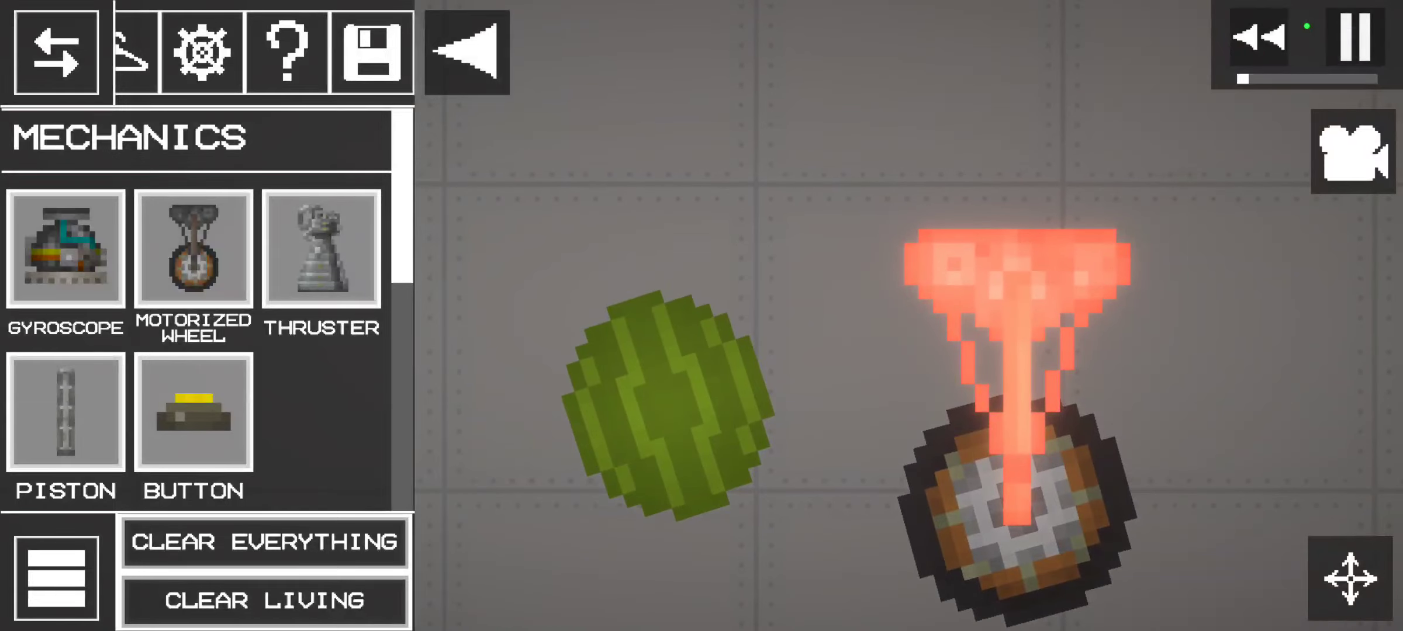
Pause, place a melon from Other items left of the first, and dismiss the ad.
left_click(1356, 38)
left_click(130, 138)
left_click_drag(321, 250, 450, 339)
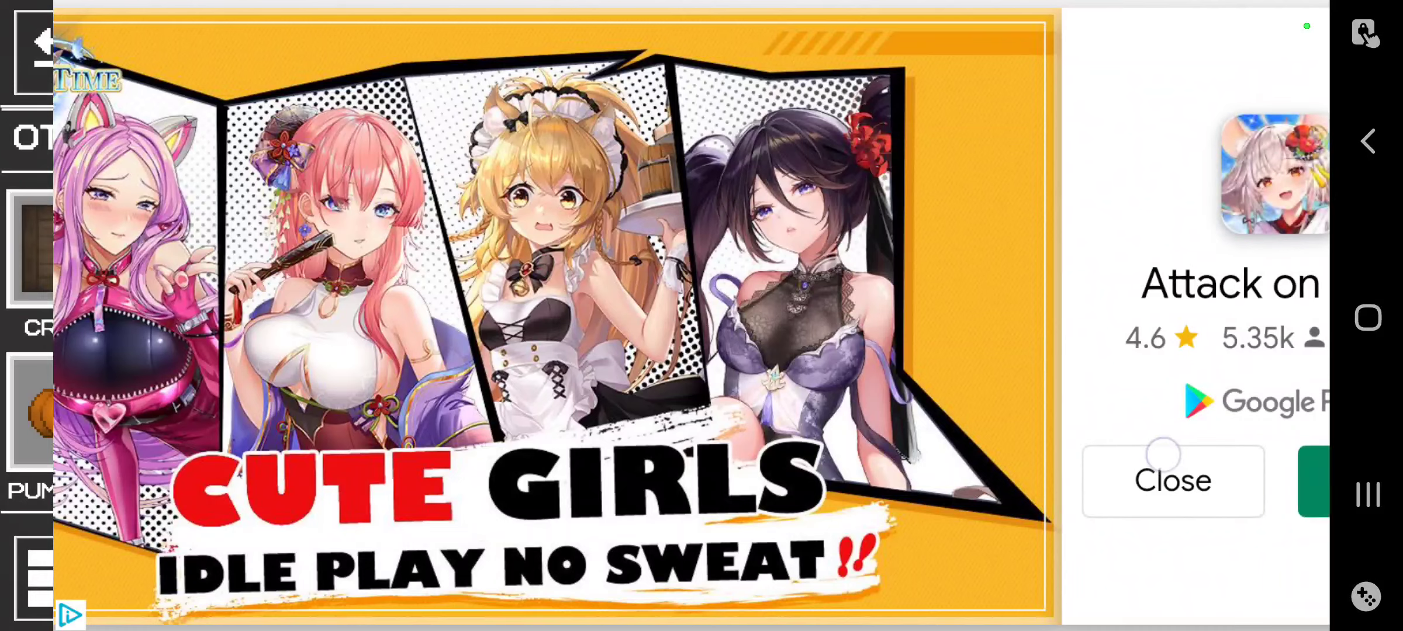
left_click(1171, 478)
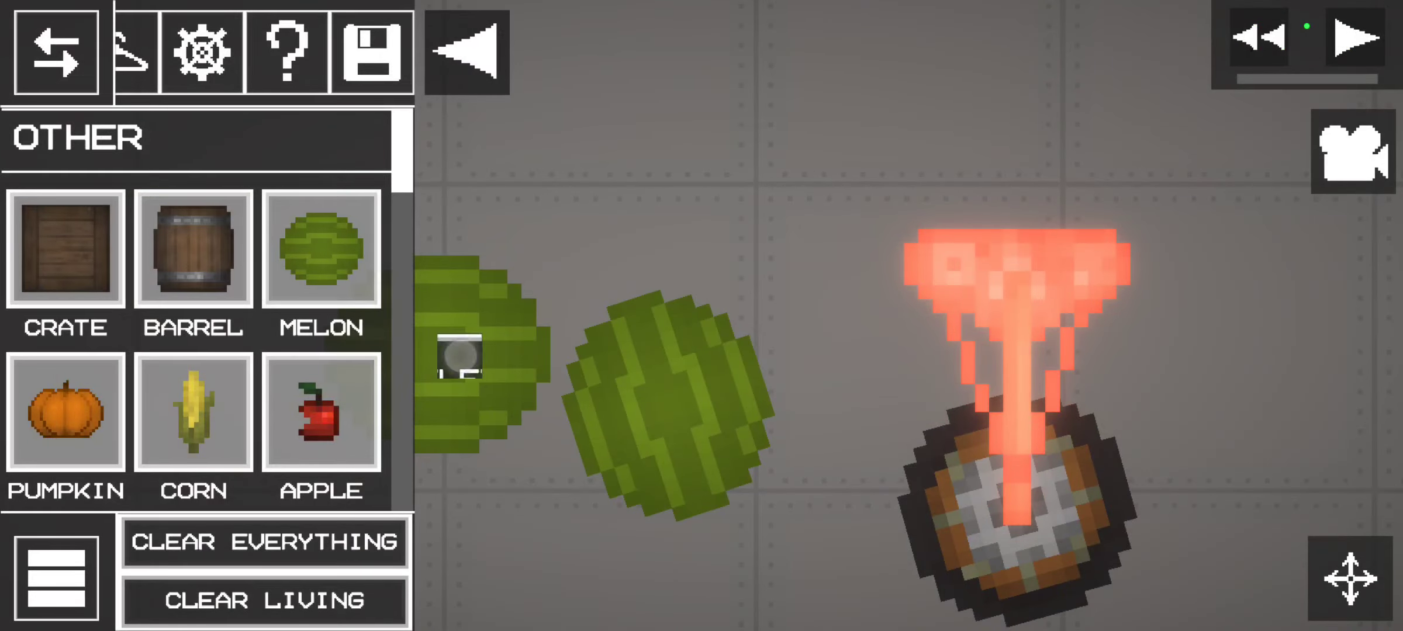
Freeze the new melon and set it on fire.
left_click(461, 356)
left_click(461, 305)
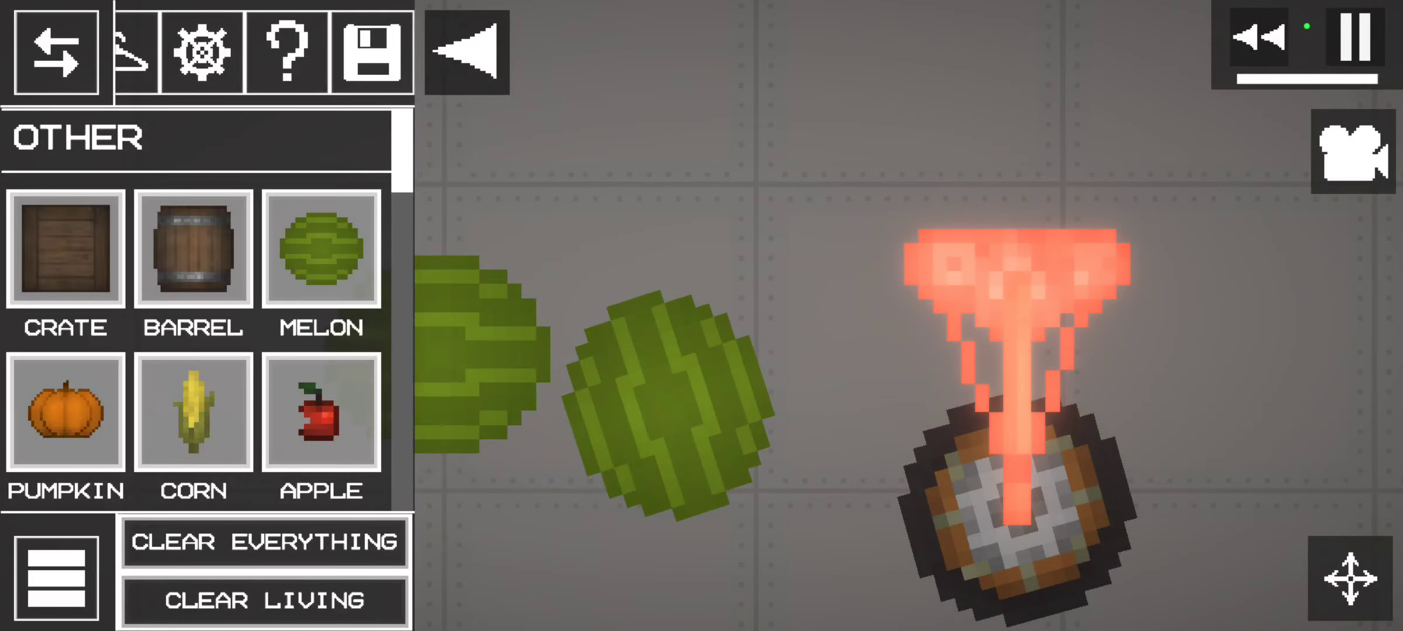
left_click(449, 366)
scroll(450, 364, "down", 4)
scroll(450, 365, "down", 2)
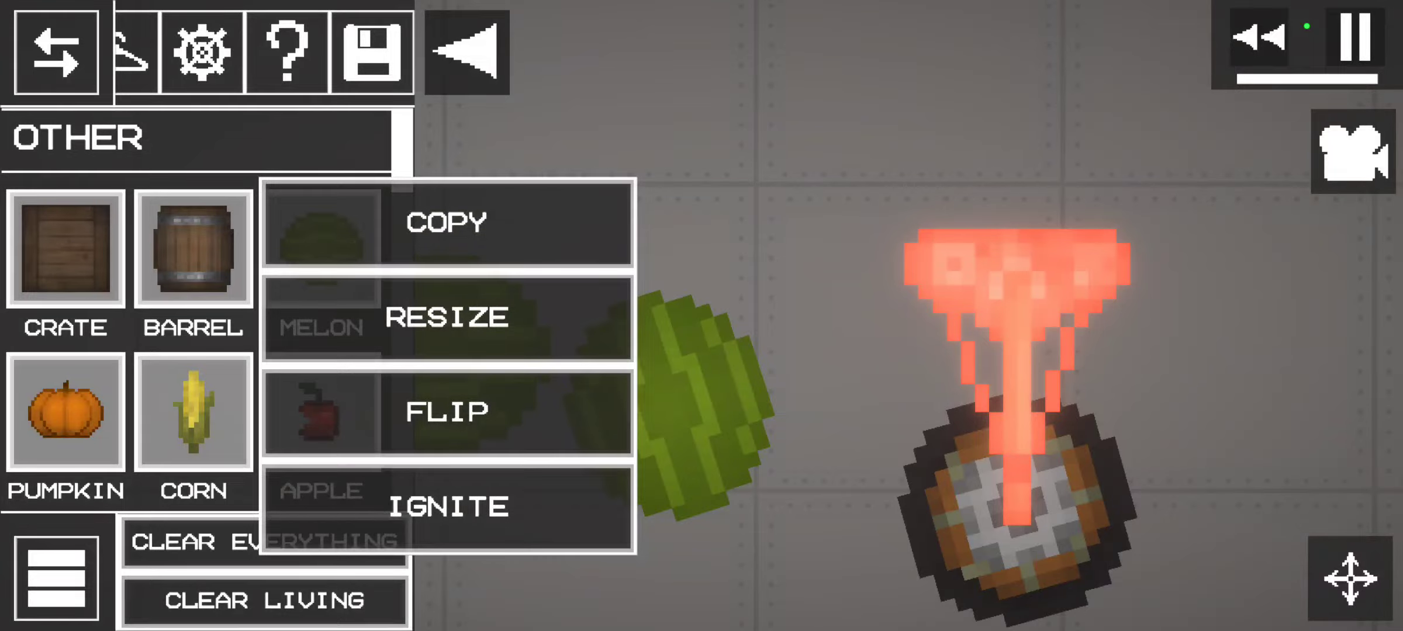
left_click(448, 270)
left_click(55, 51)
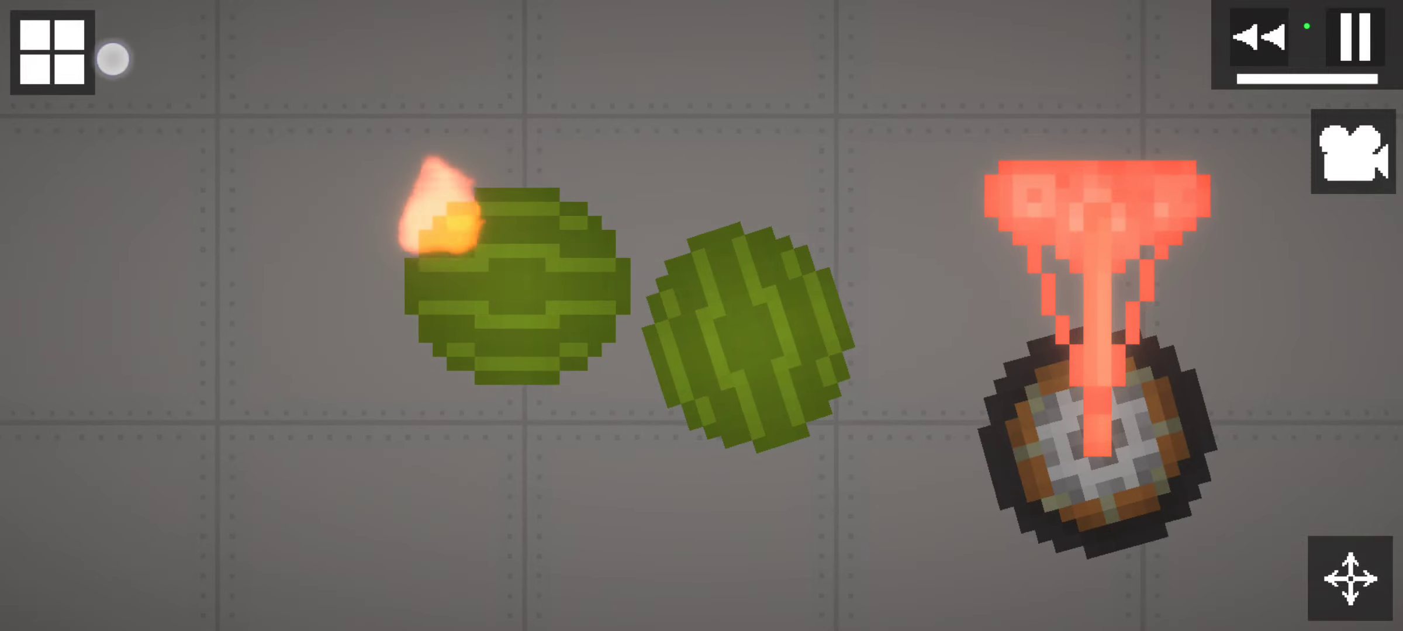
Drop an apple onto the top of the wheel machine.
left_click(53, 51)
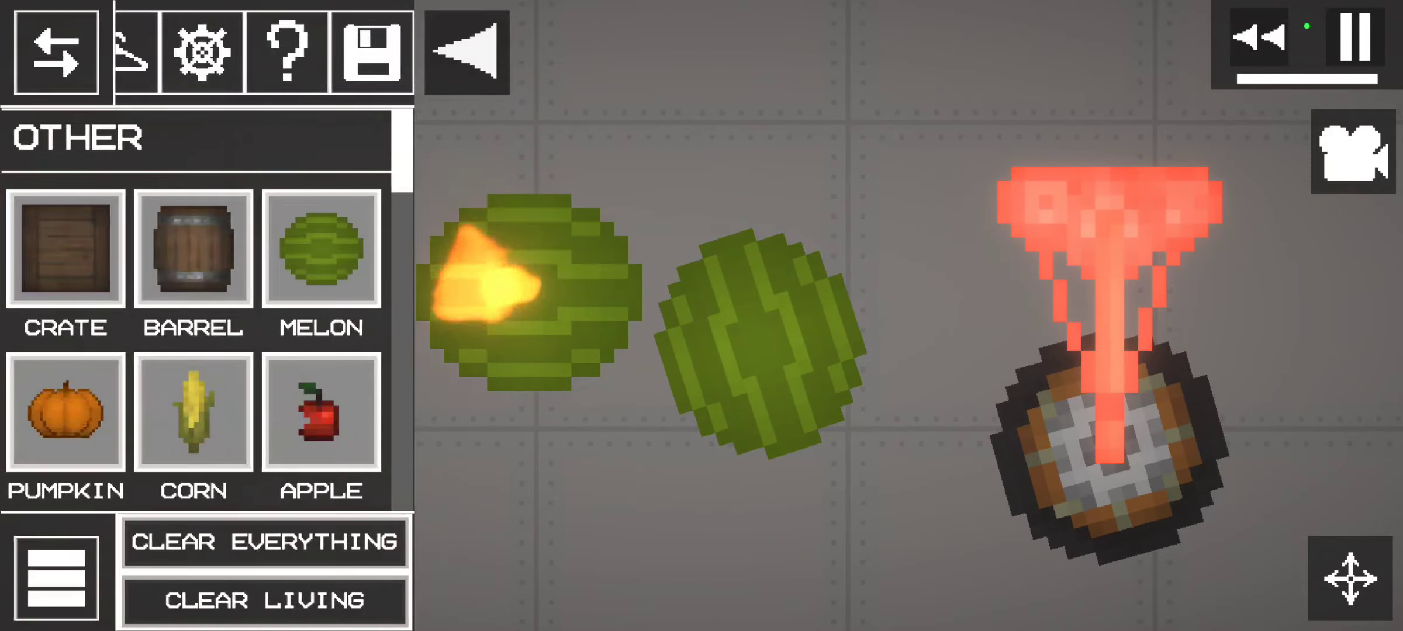
left_click_drag(584, 582, 715, 598)
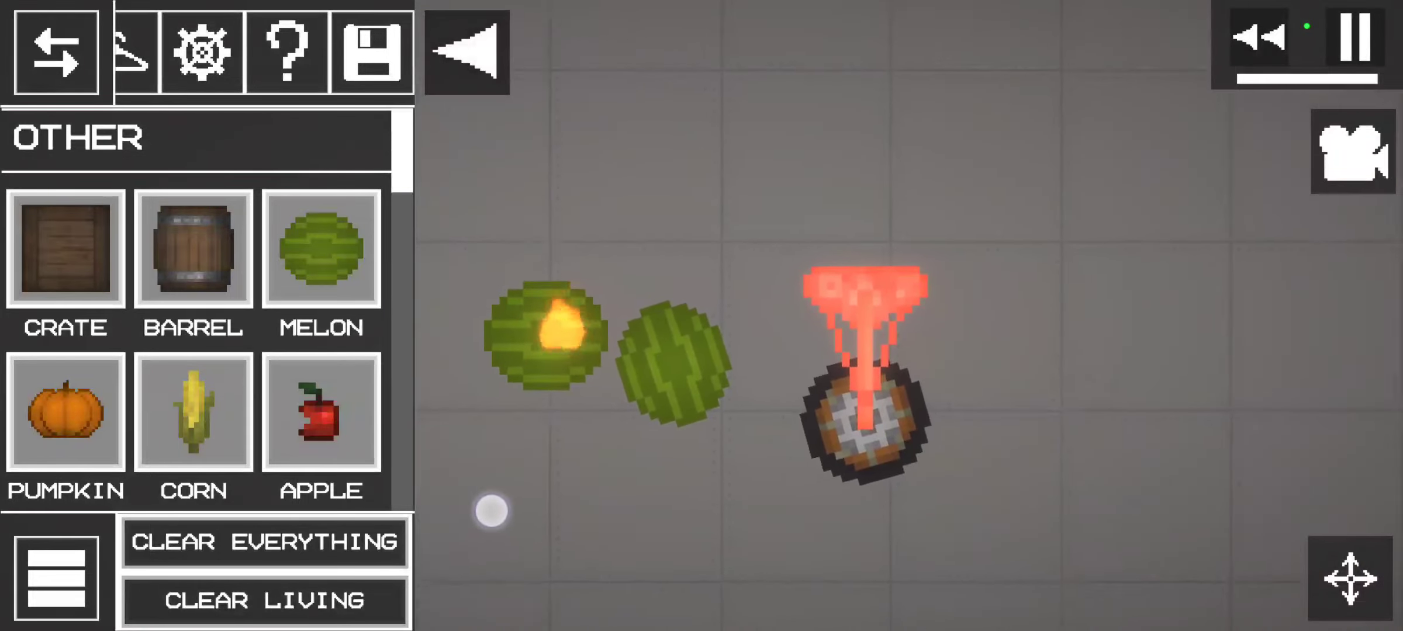
mouse_move(715, 597)
left_mouse_down()
mouse_move(497, 573)
mouse_move(639, 538)
left_mouse_up()
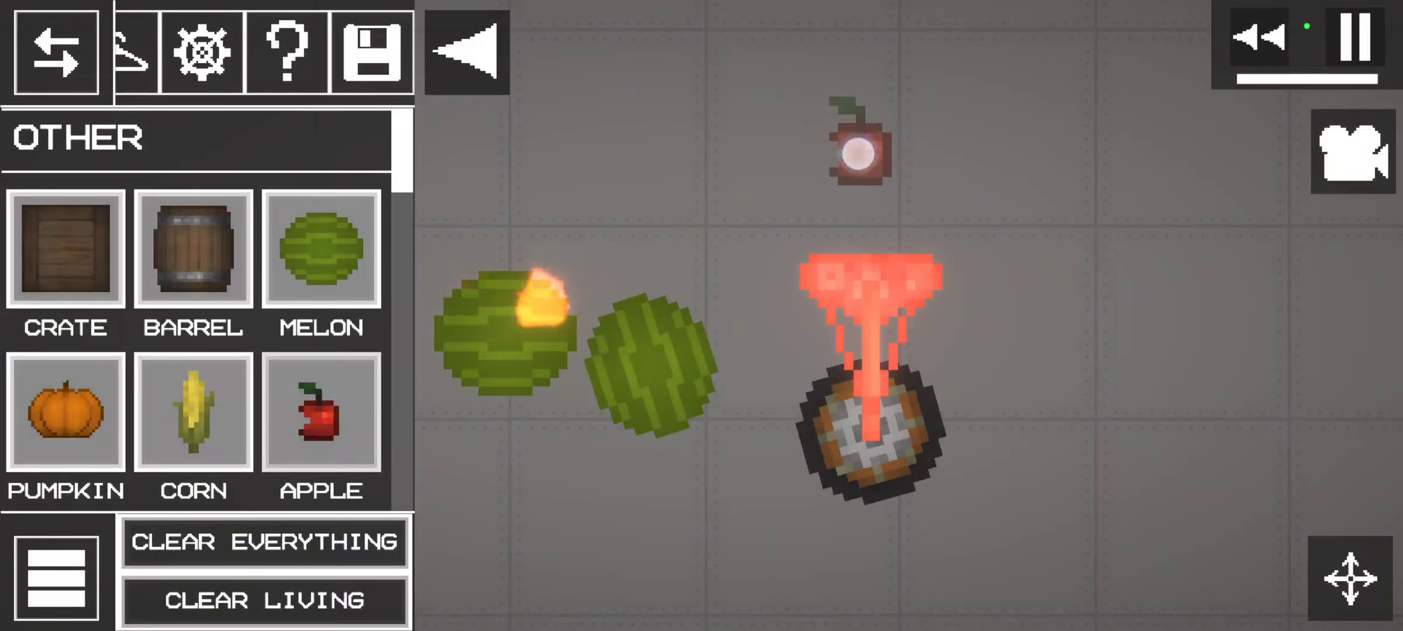
left_click_drag(897, 143, 882, 192)
left_click(467, 52)
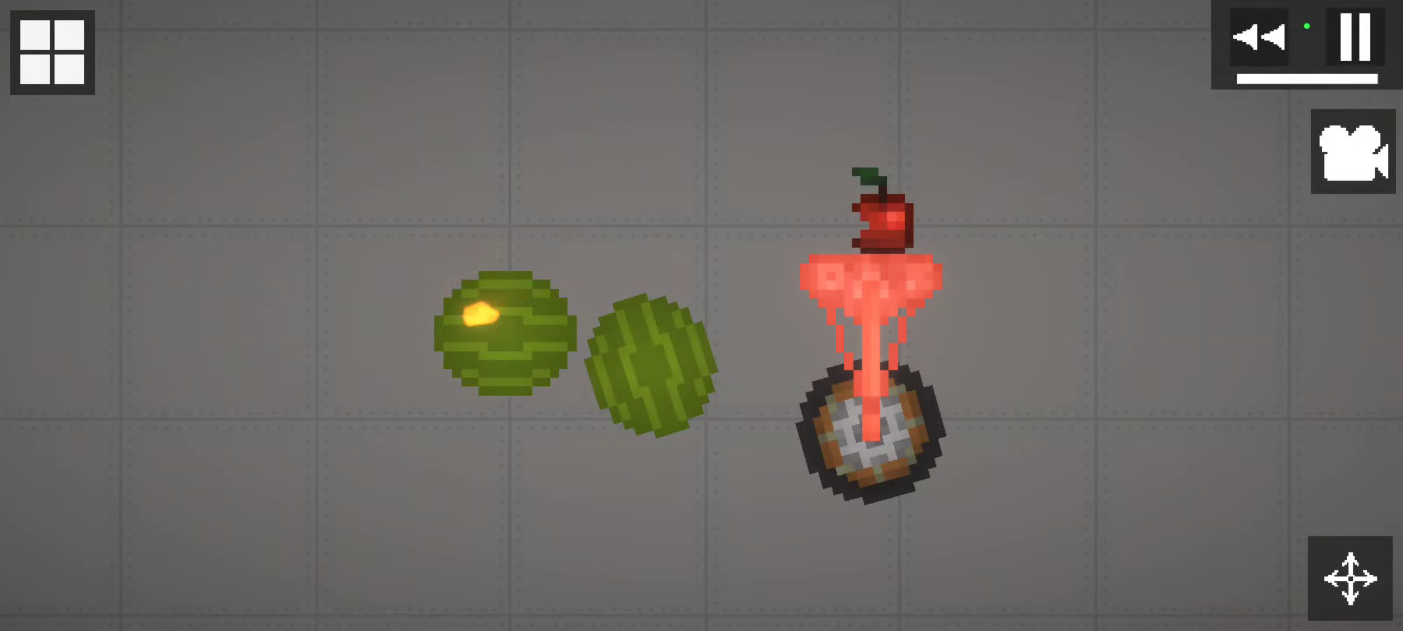
Switch the wheel machine on, then pause with both melons in view.
left_click_drag(229, 488, 298, 174)
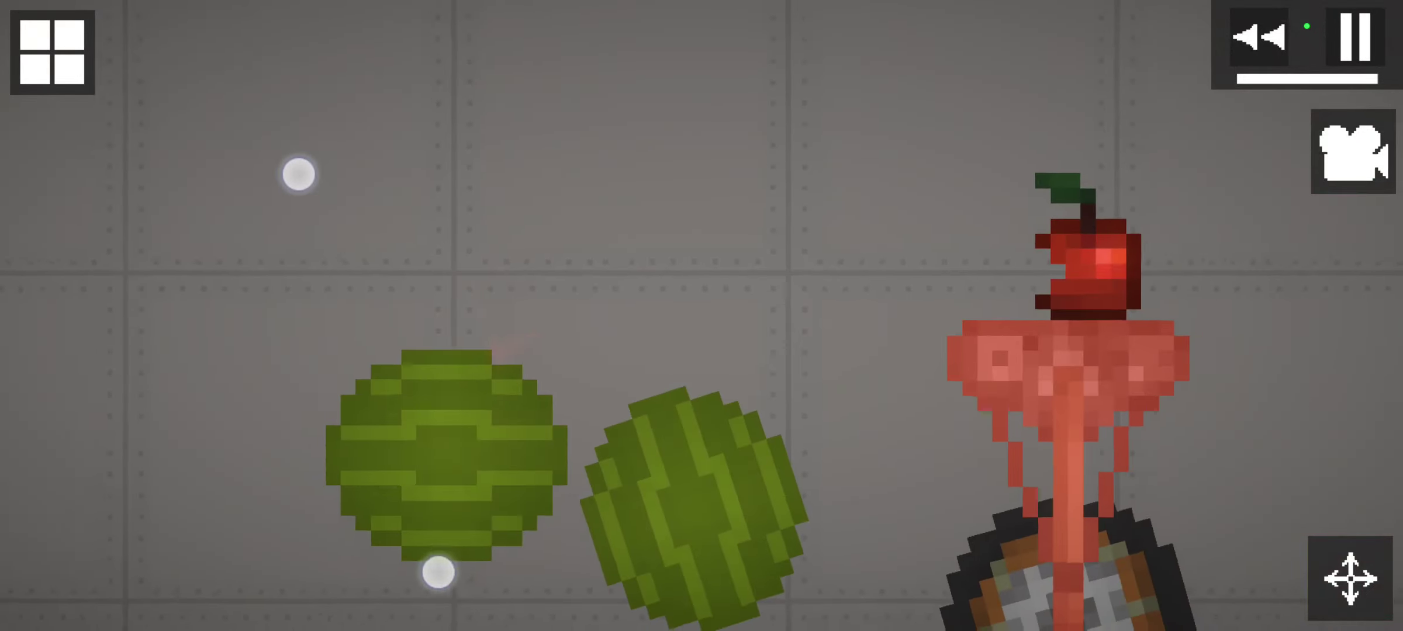
left_click_drag(438, 571, 299, 174)
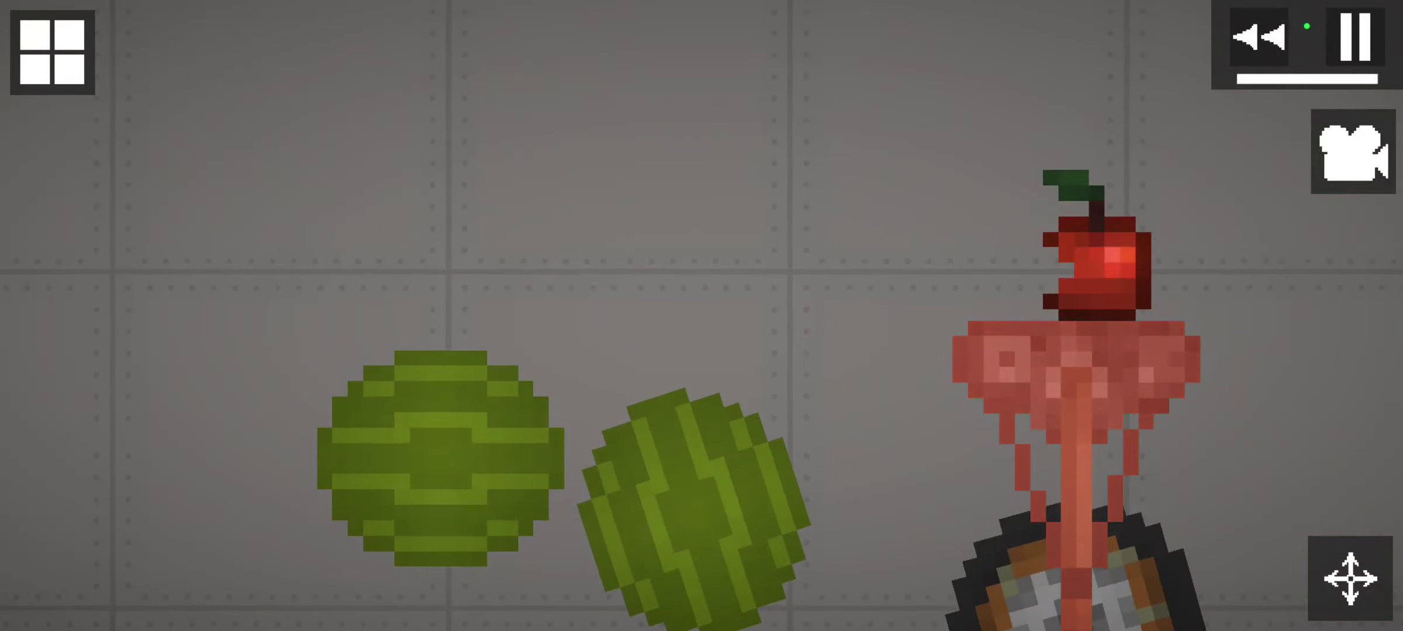
left_click(251, 319)
left_click_drag(987, 385, 842, 334)
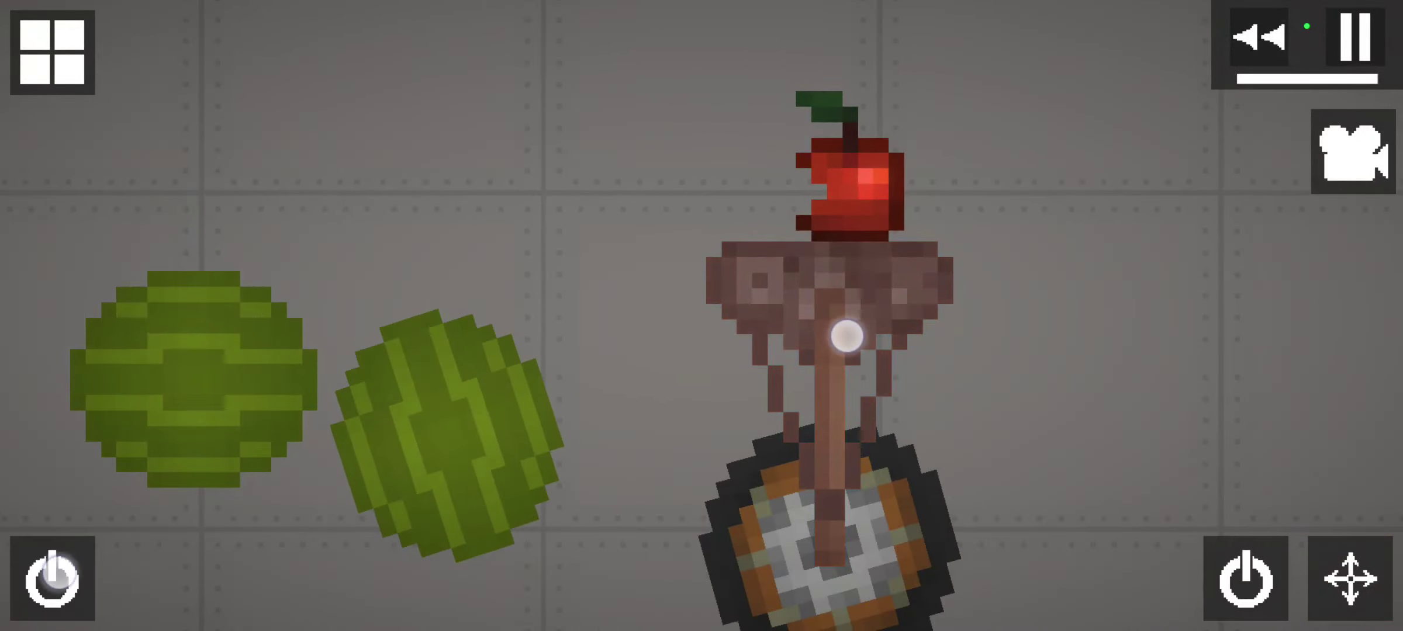
left_click(842, 333)
left_click(1247, 601)
left_click(51, 52)
left_click(1355, 39)
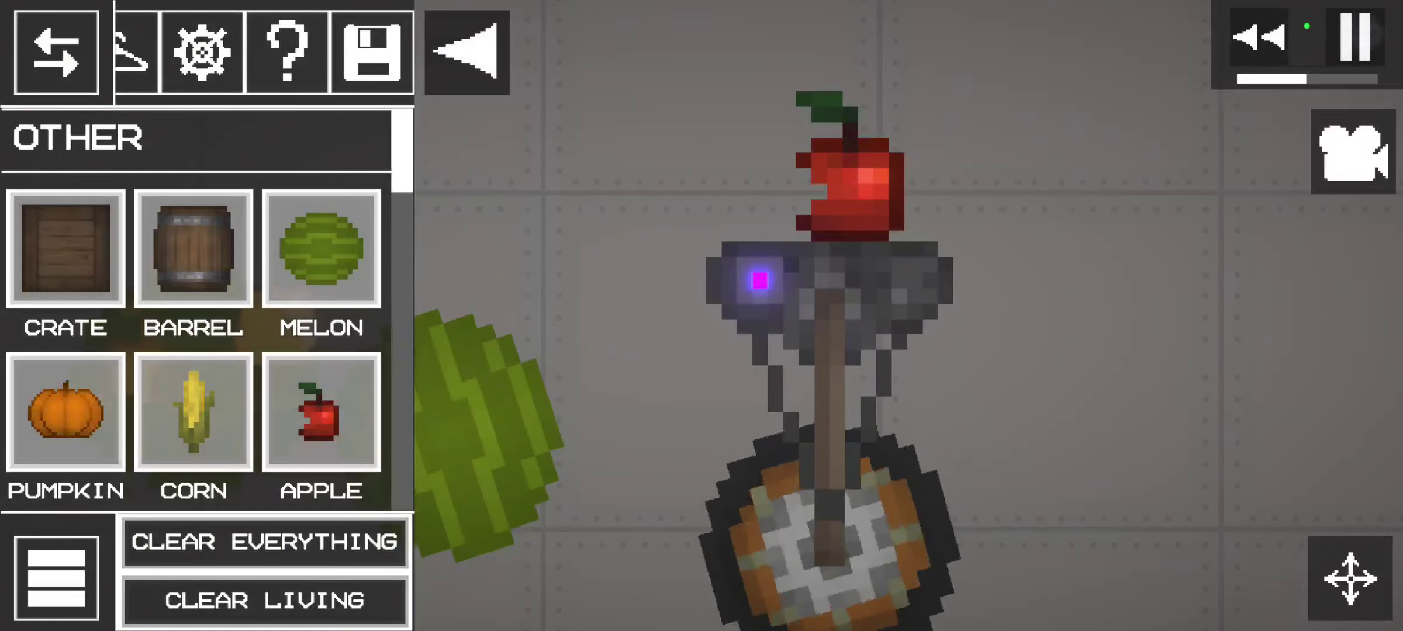
left_click_drag(1214, 267, 1392, 236)
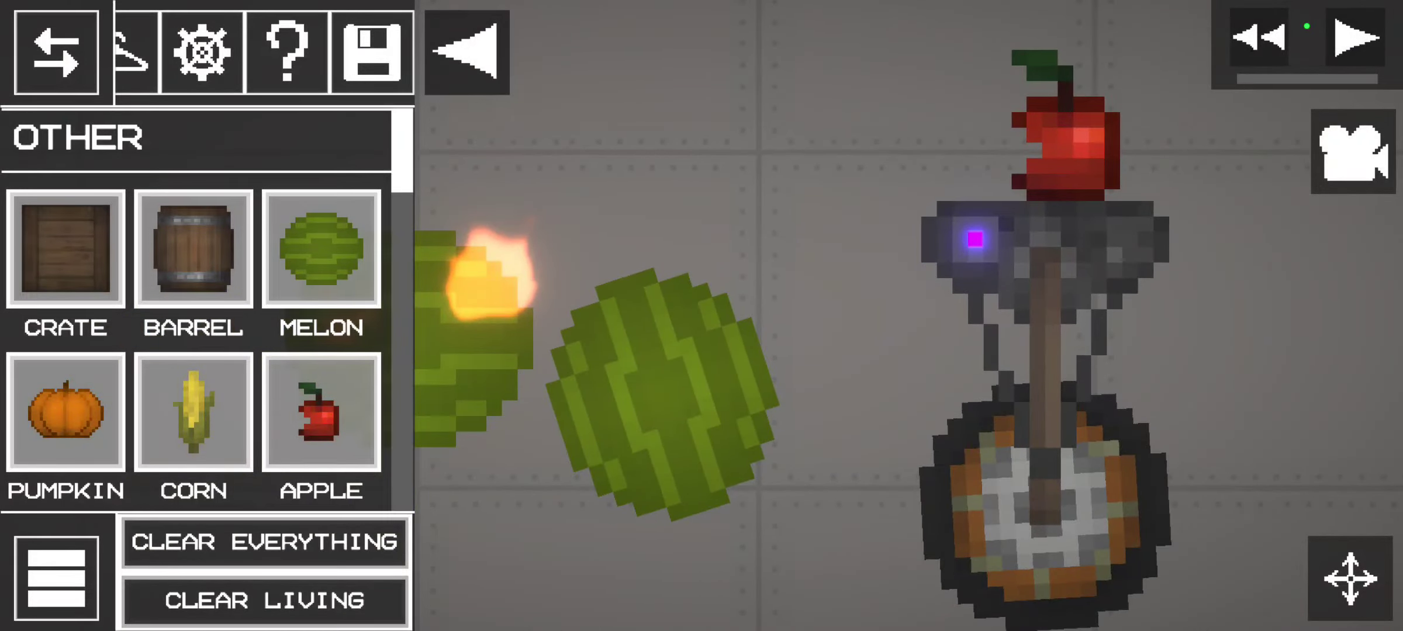
Spawn a pumpkin above the melons, freeze it, and resume the simulation.
left_click(579, 121)
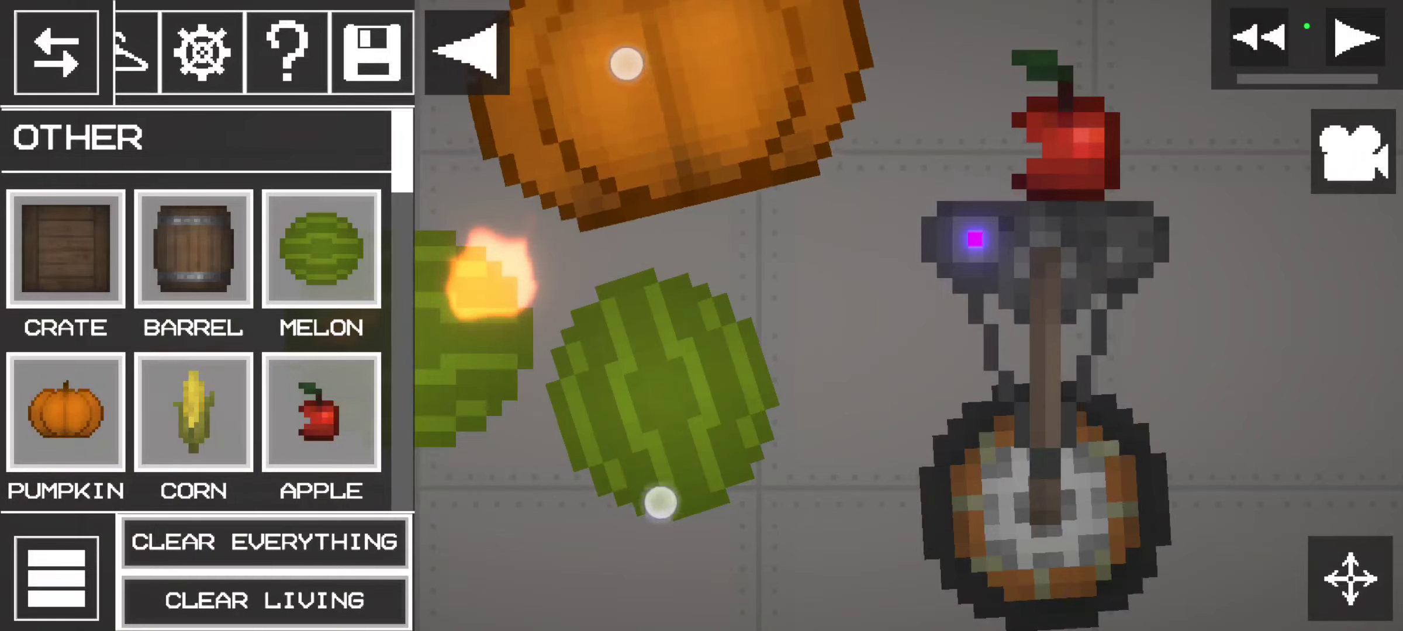
left_click_drag(614, 110, 767, 65)
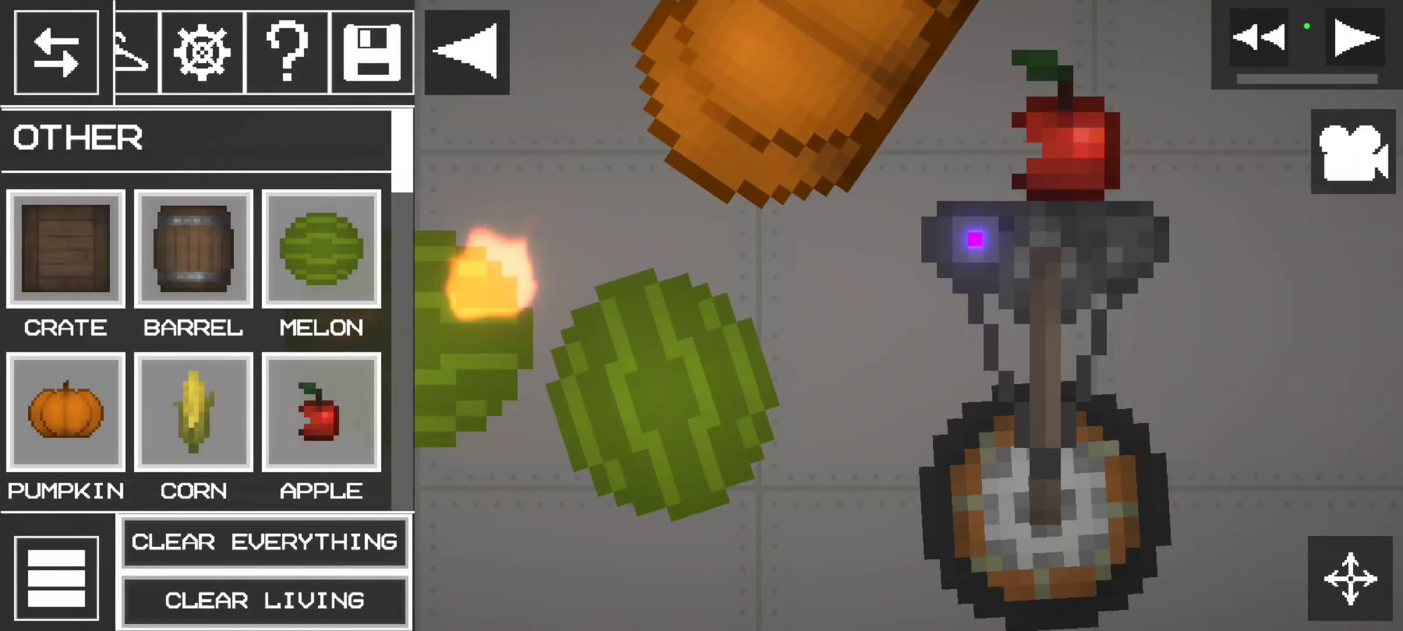
right_click(677, 101)
left_click(678, 143)
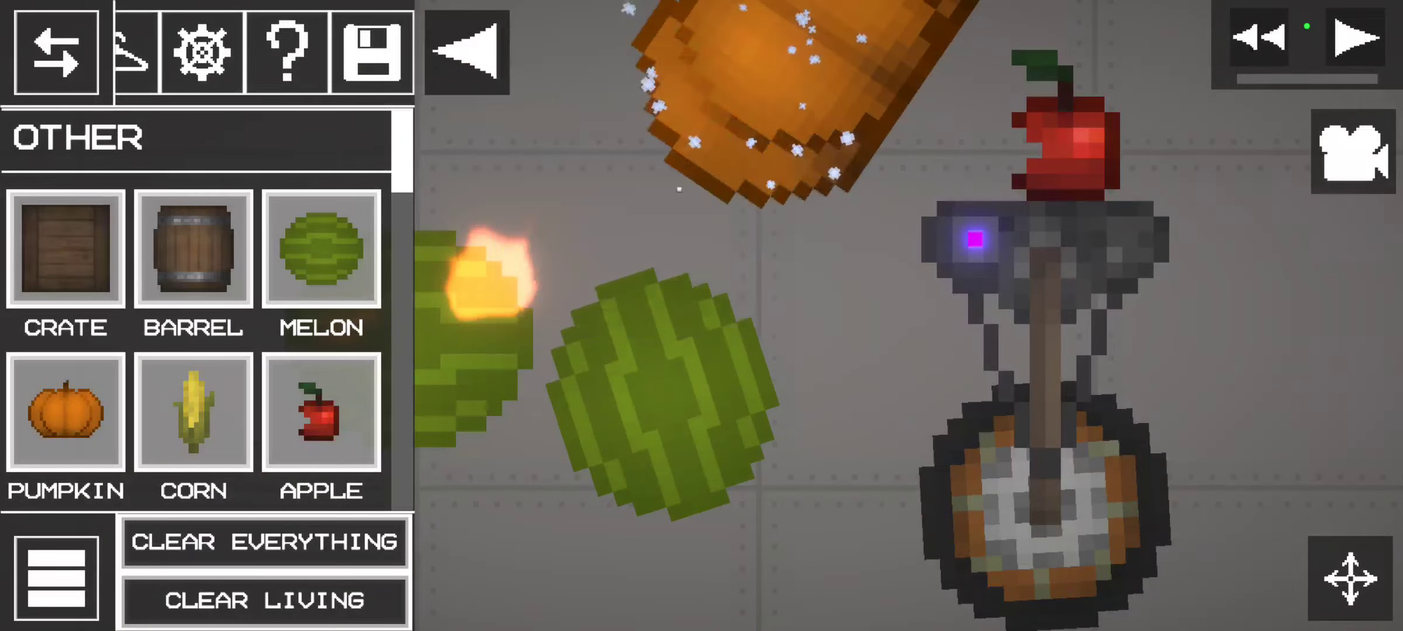
left_click(1357, 40)
left_click(468, 51)
Delete the burning melon.
left_click_drag(414, 137, 274, 242)
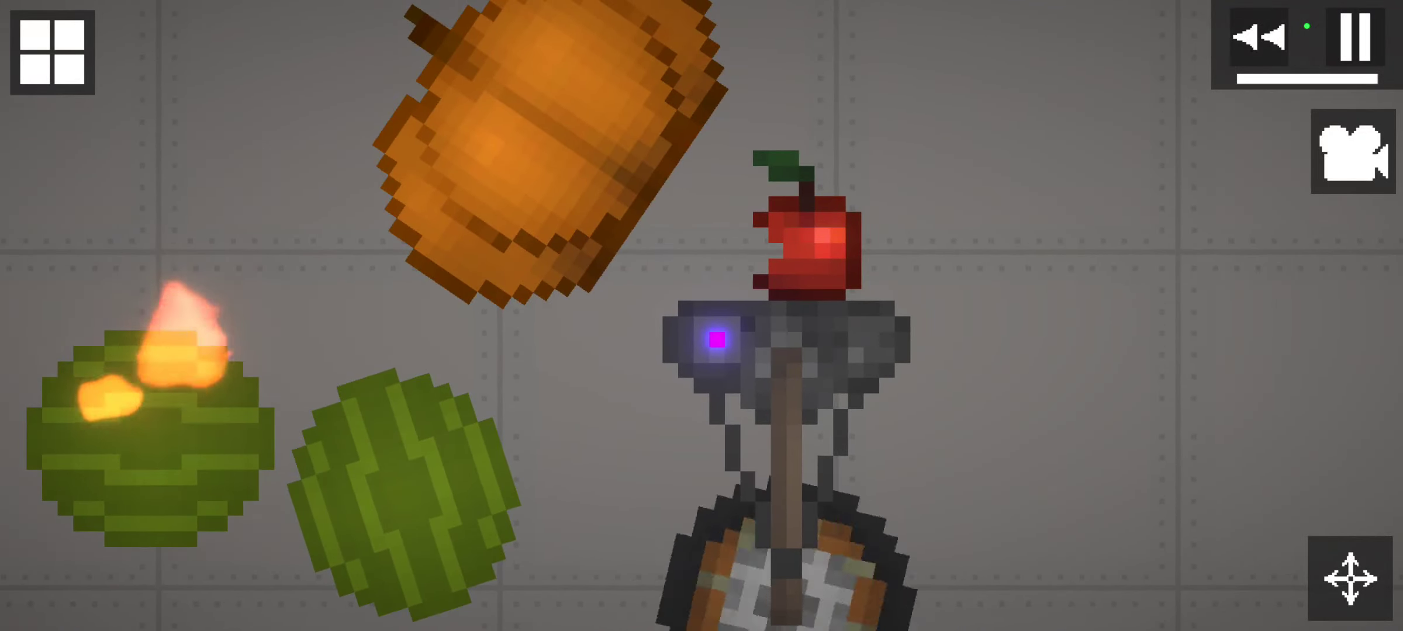
left_click_drag(202, 85, 246, 65)
scroll(461, 253, "down", 5)
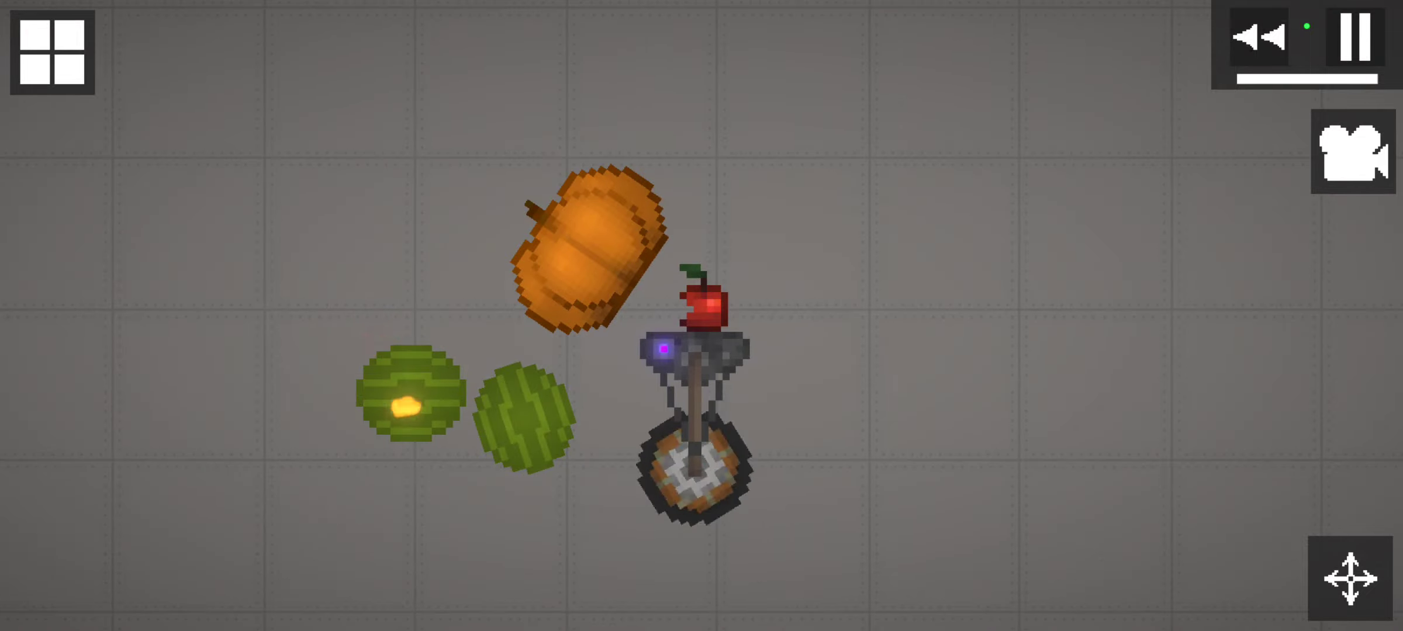
scroll(462, 329, "down", 3)
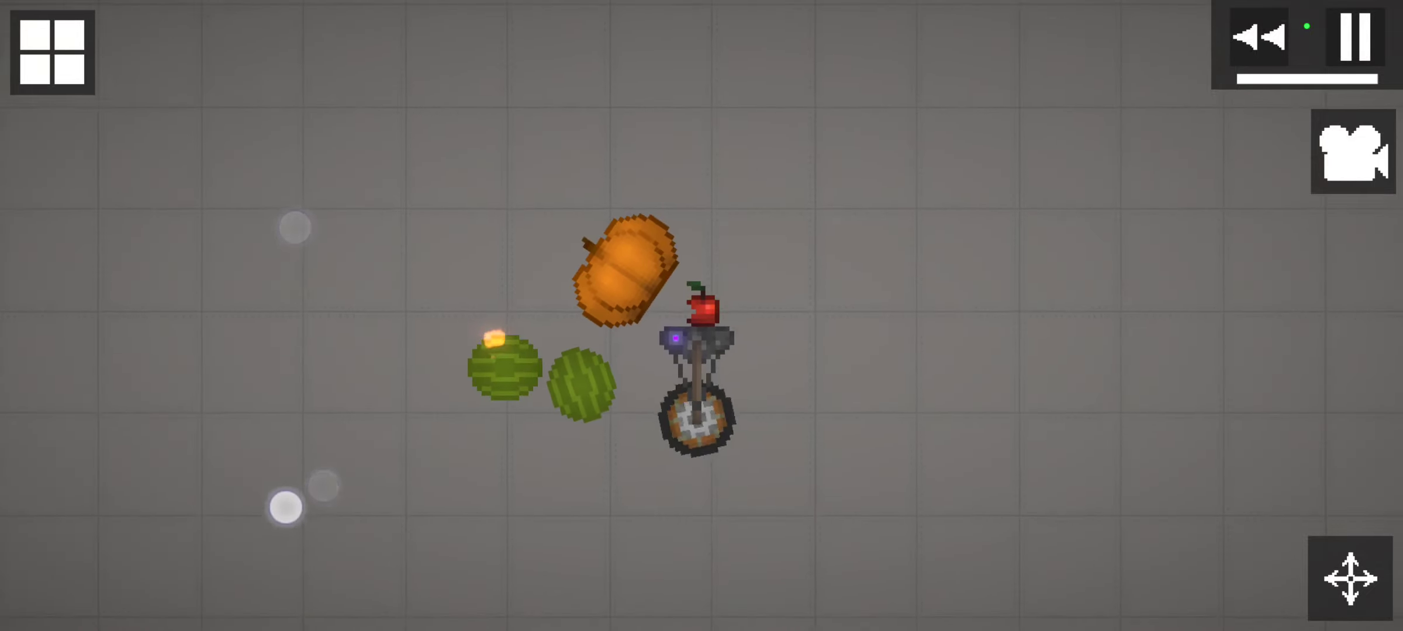
scroll(460, 330, "up", 3)
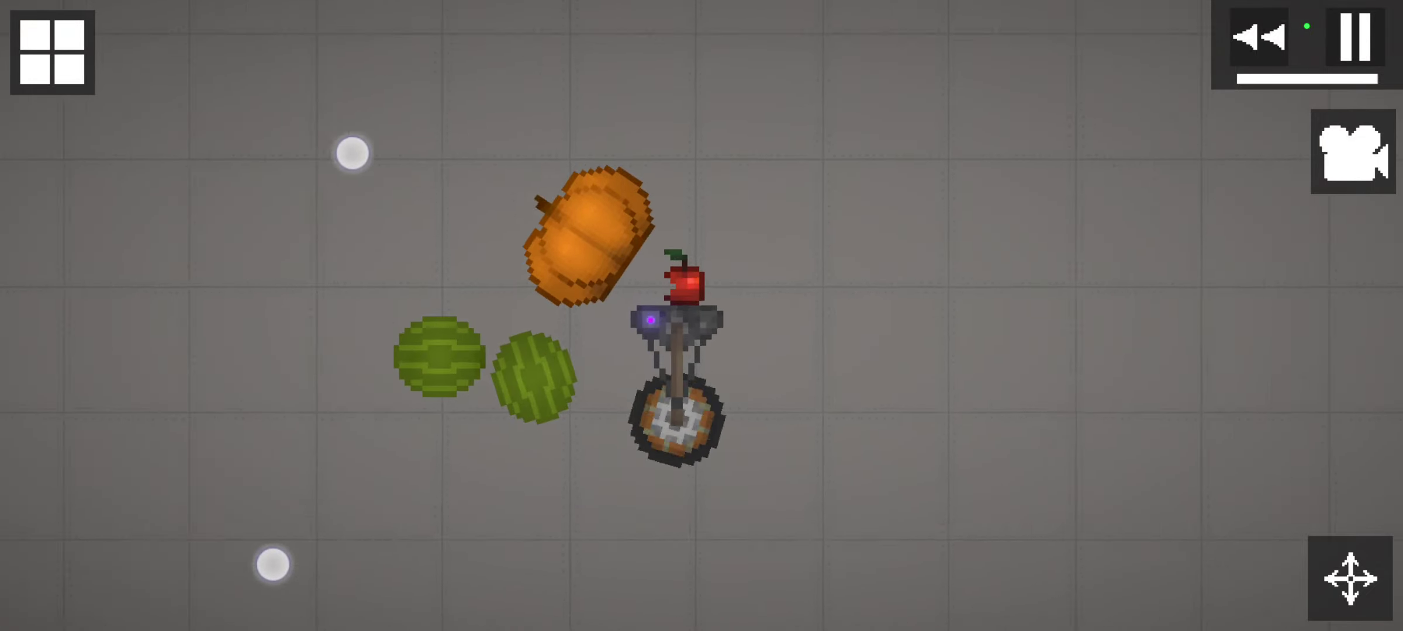
right_click(439, 356)
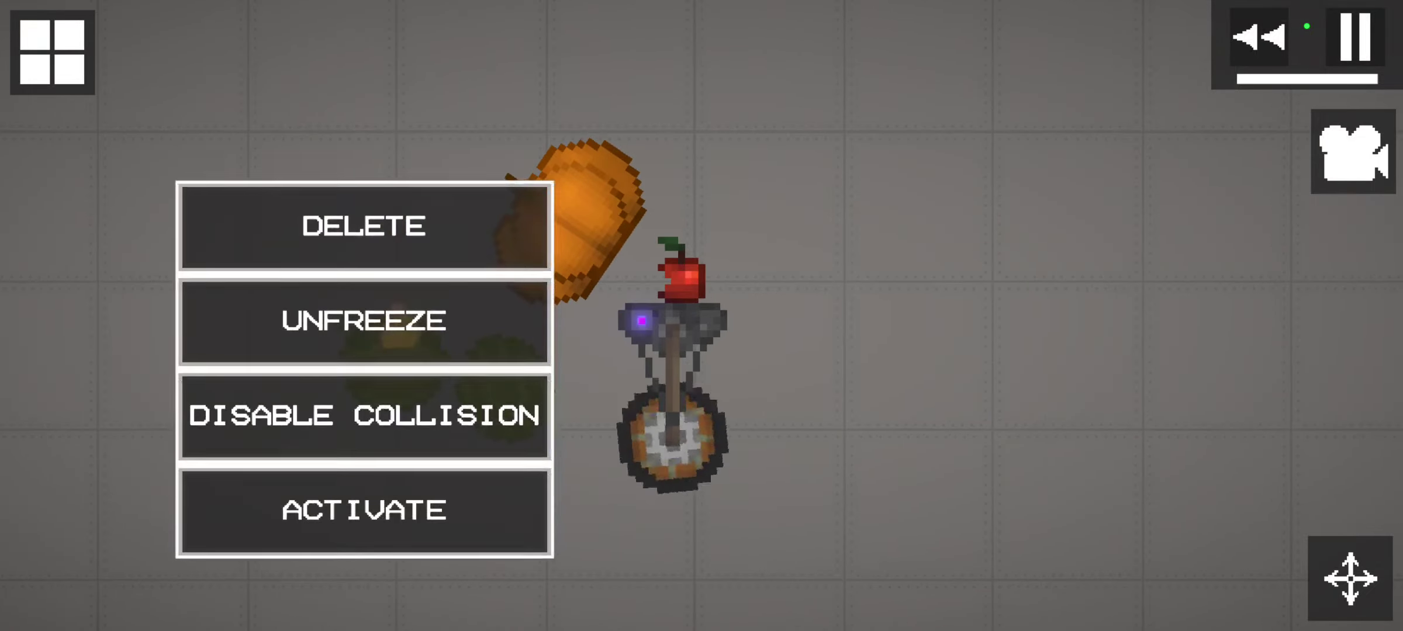
left_click(361, 309)
scroll(297, 362, "down", 5)
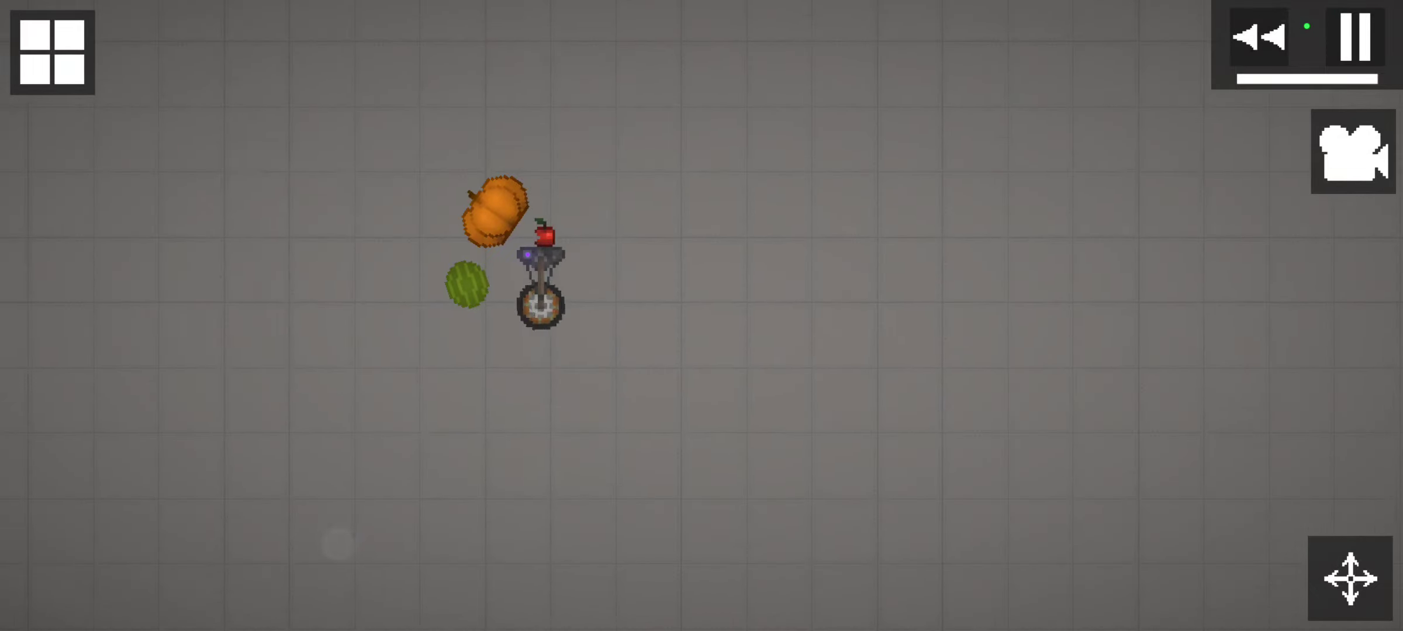
scroll(252, 571, "up", 5)
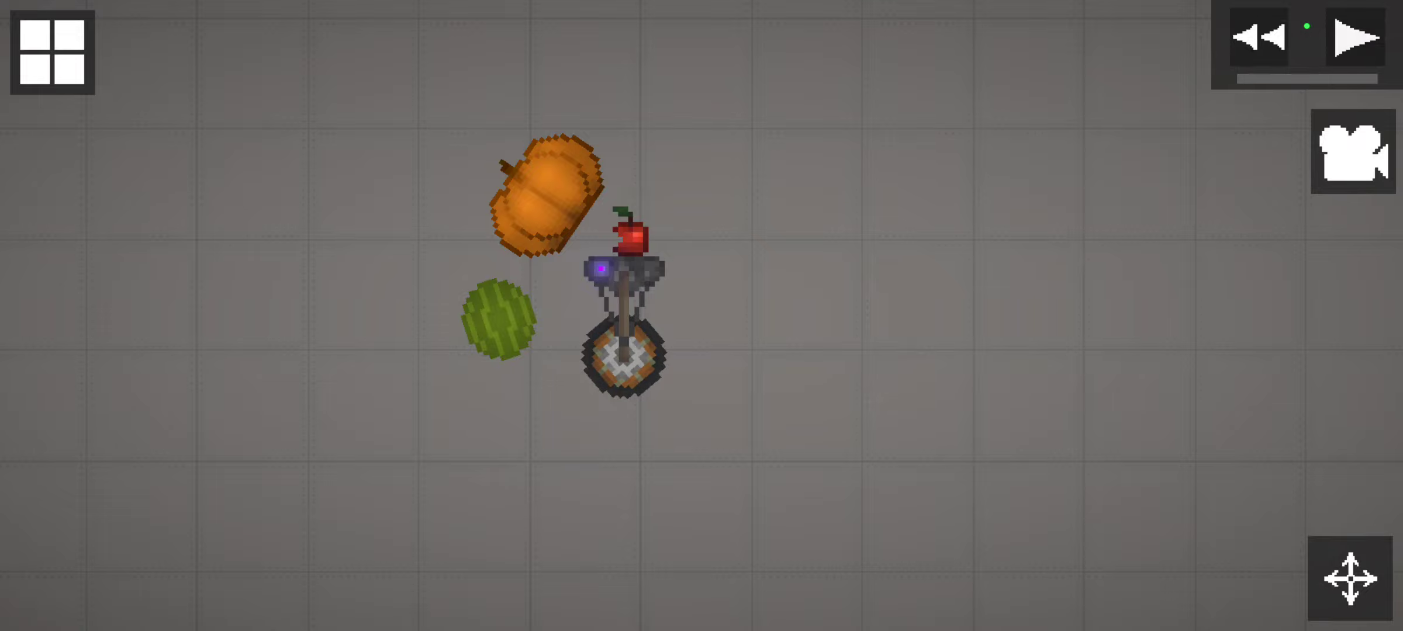
Drag the pumpkin down onto the apple and follow it as it smashes.
left_click_drag(546, 195, 609, 512)
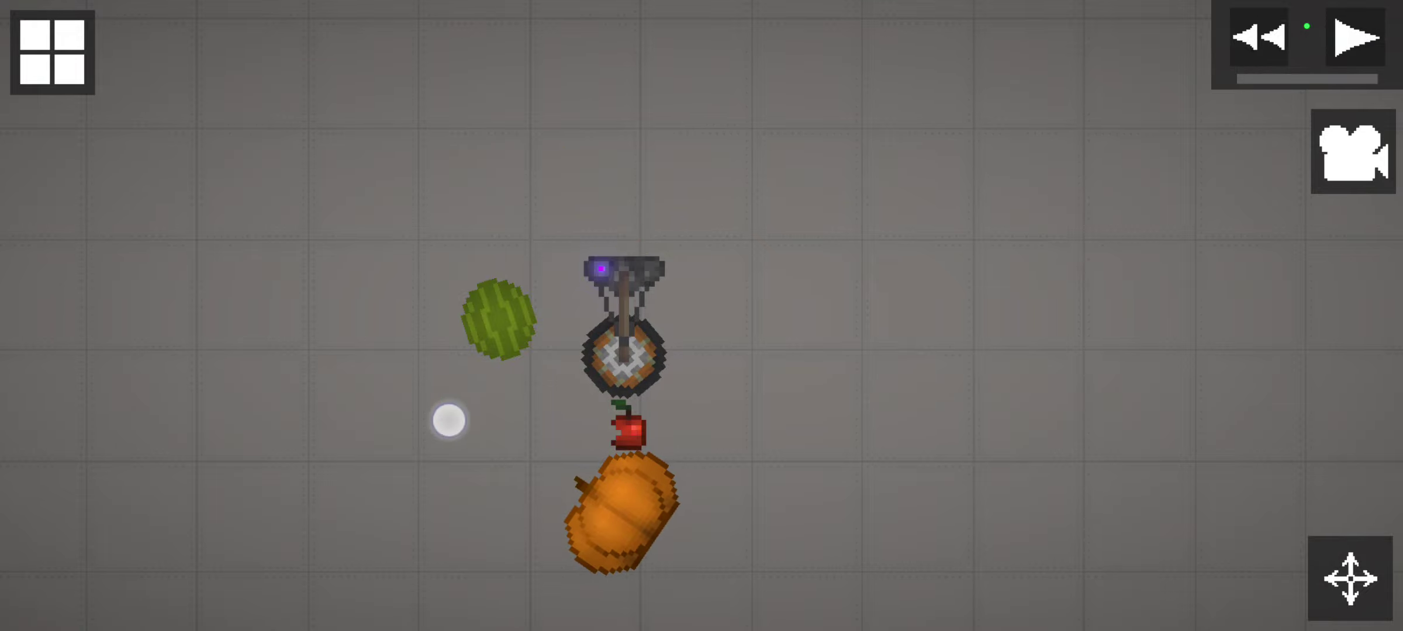
left_click_drag(450, 420, 488, 321)
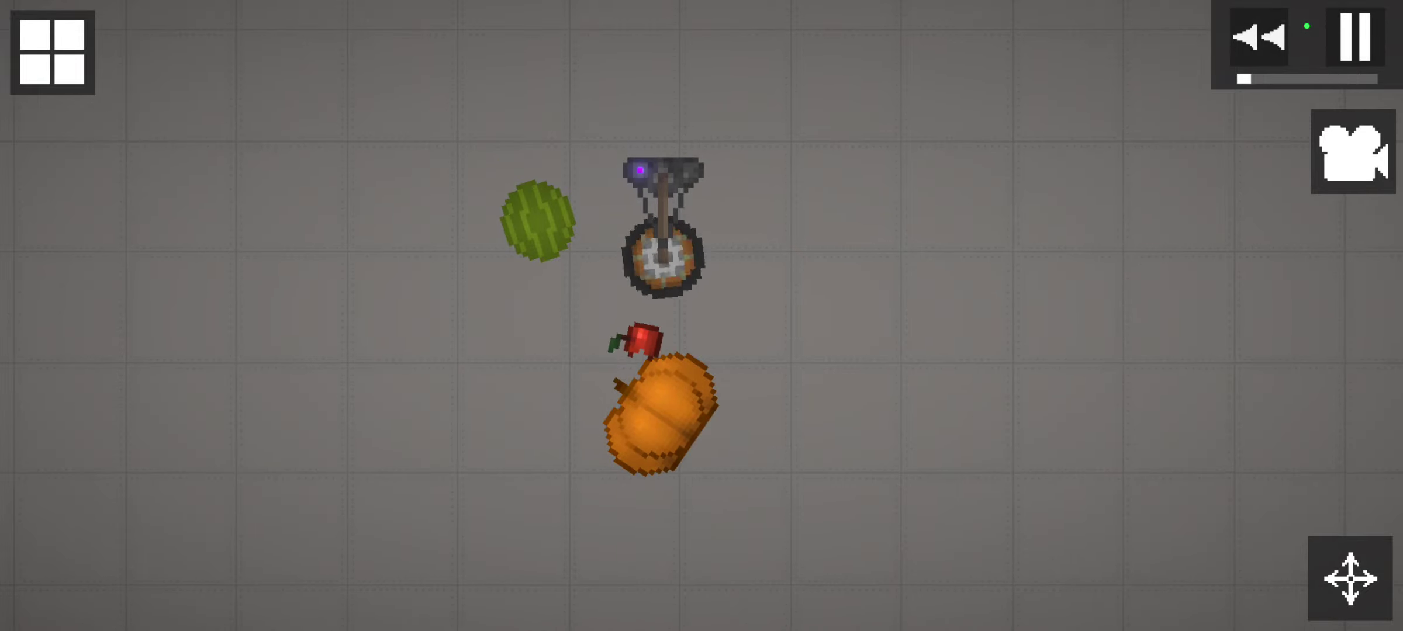
left_click_drag(472, 372, 286, 252)
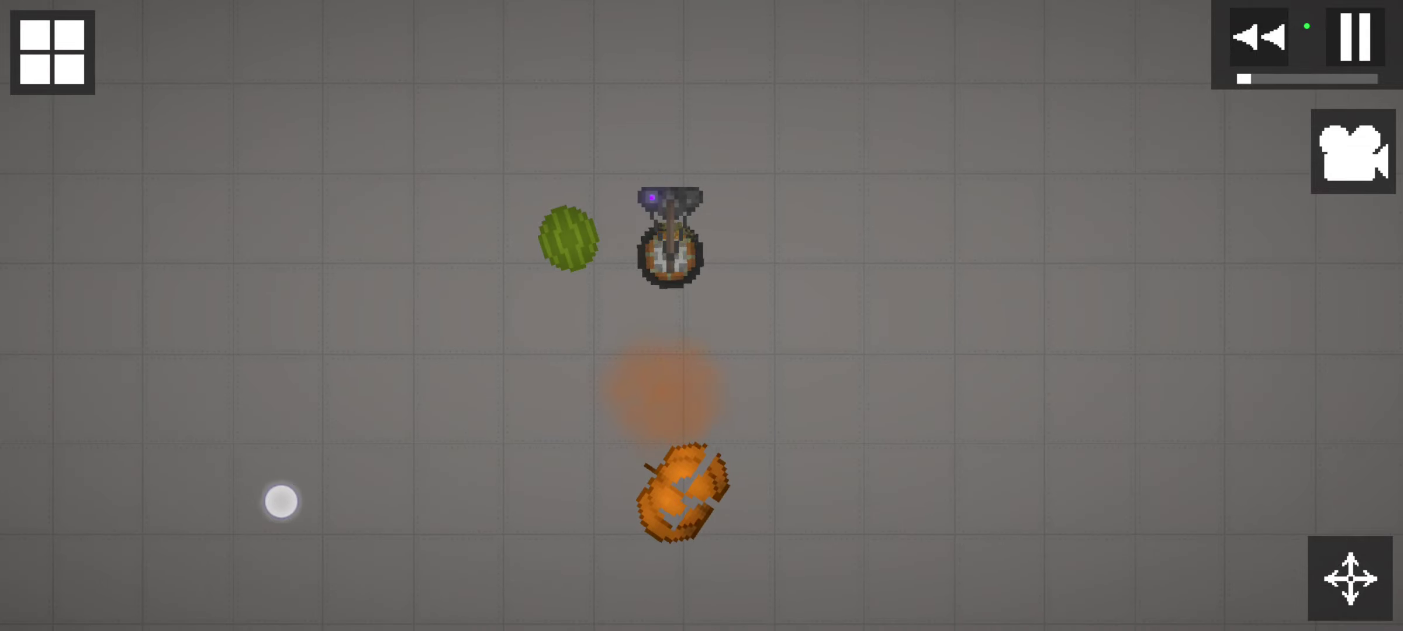
Place a Mechanics thruster beside the smashed pumpkin and resume the simulation.
left_click(53, 51)
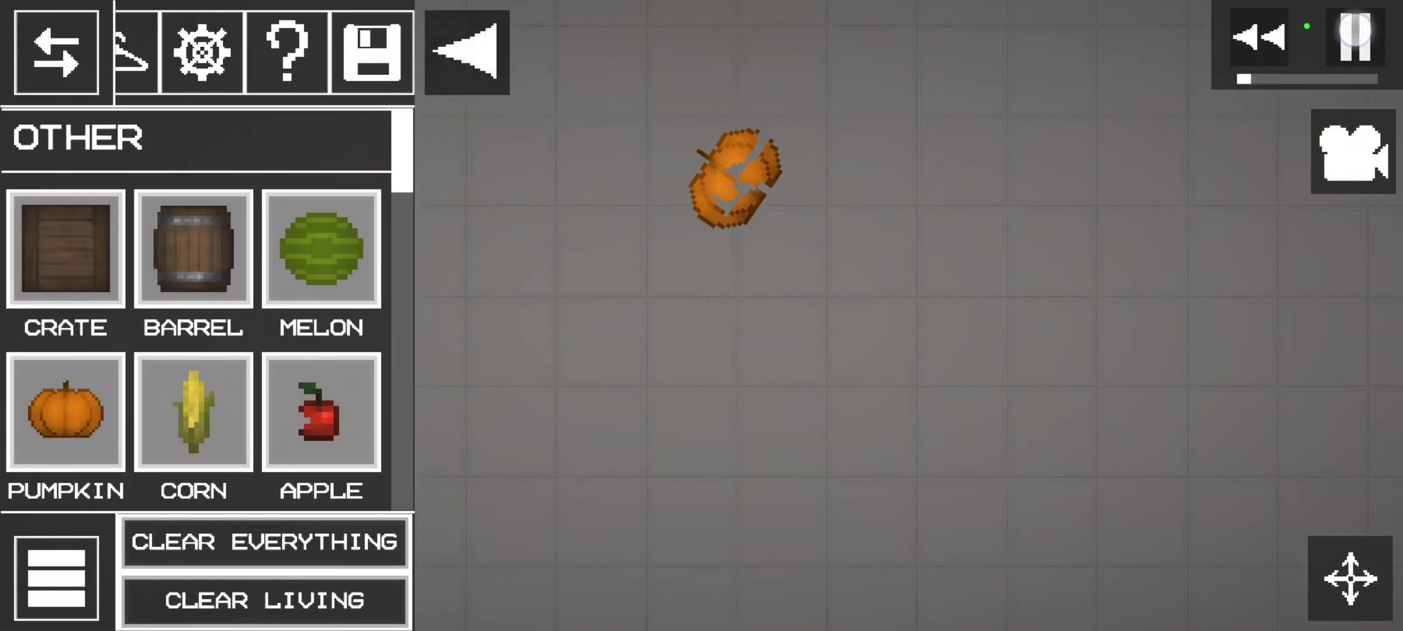
left_click(202, 51)
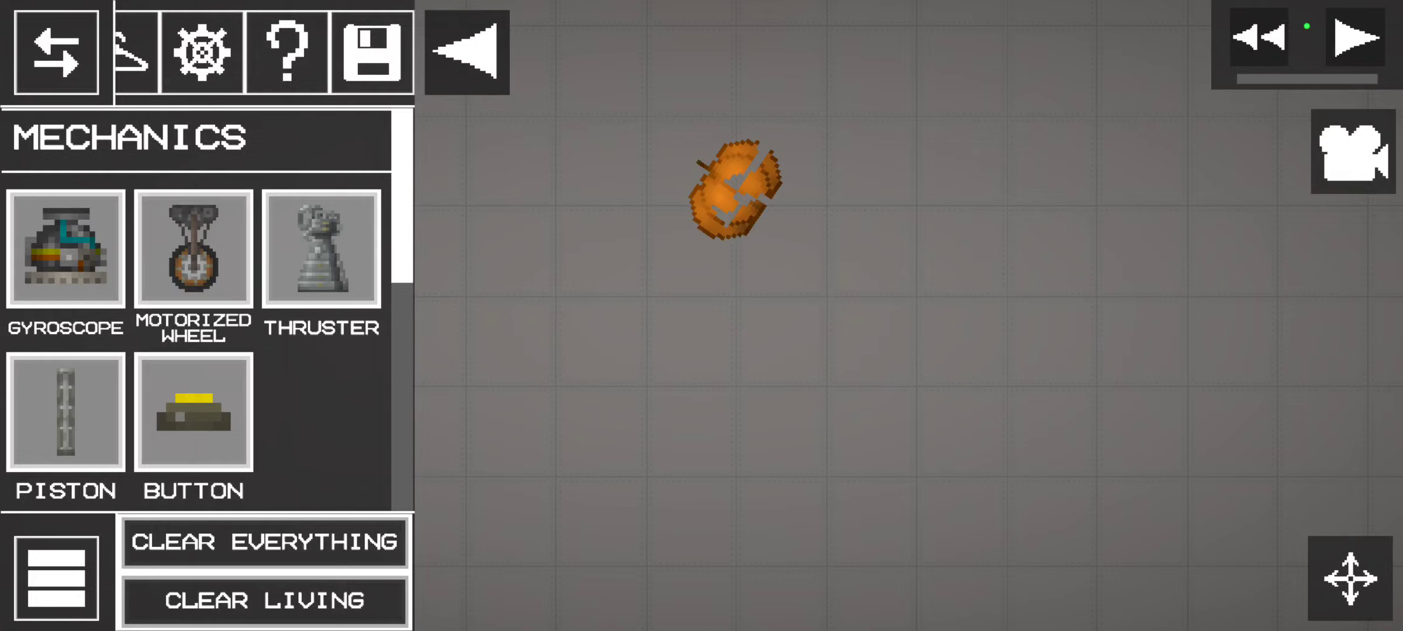
left_click(316, 45)
left_click(203, 51)
left_click_drag(562, 153, 521, 181)
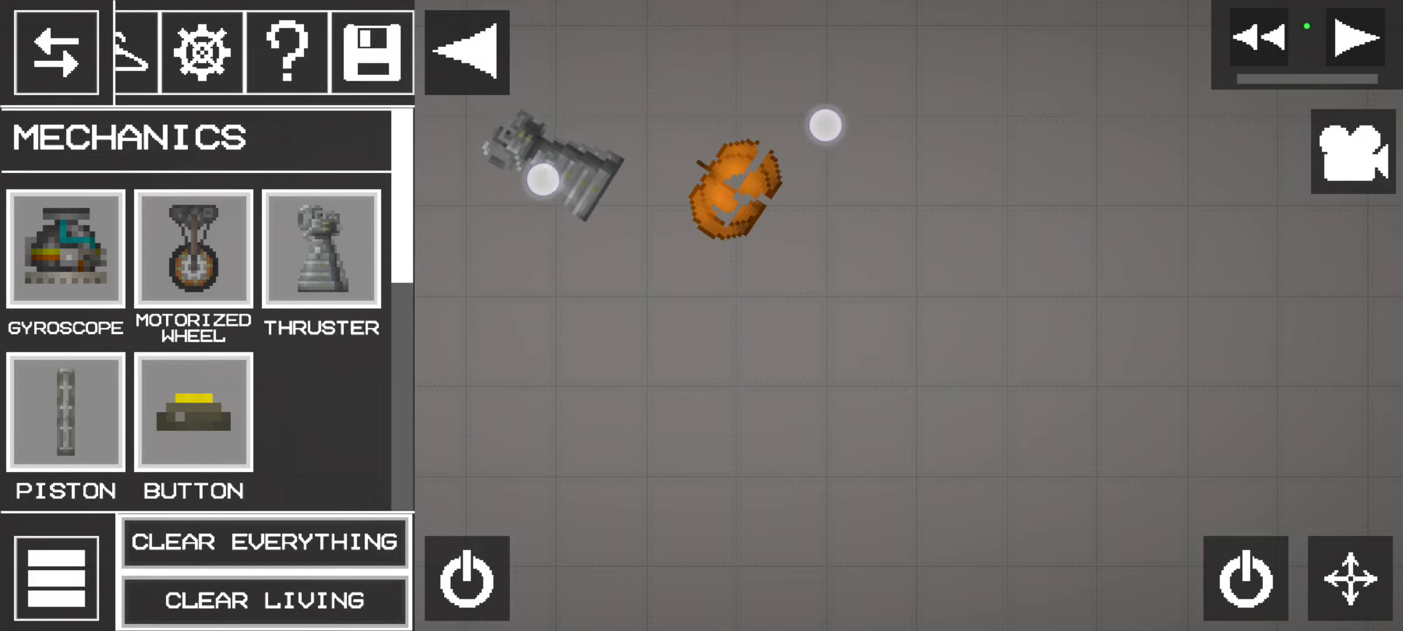
left_click(1355, 39)
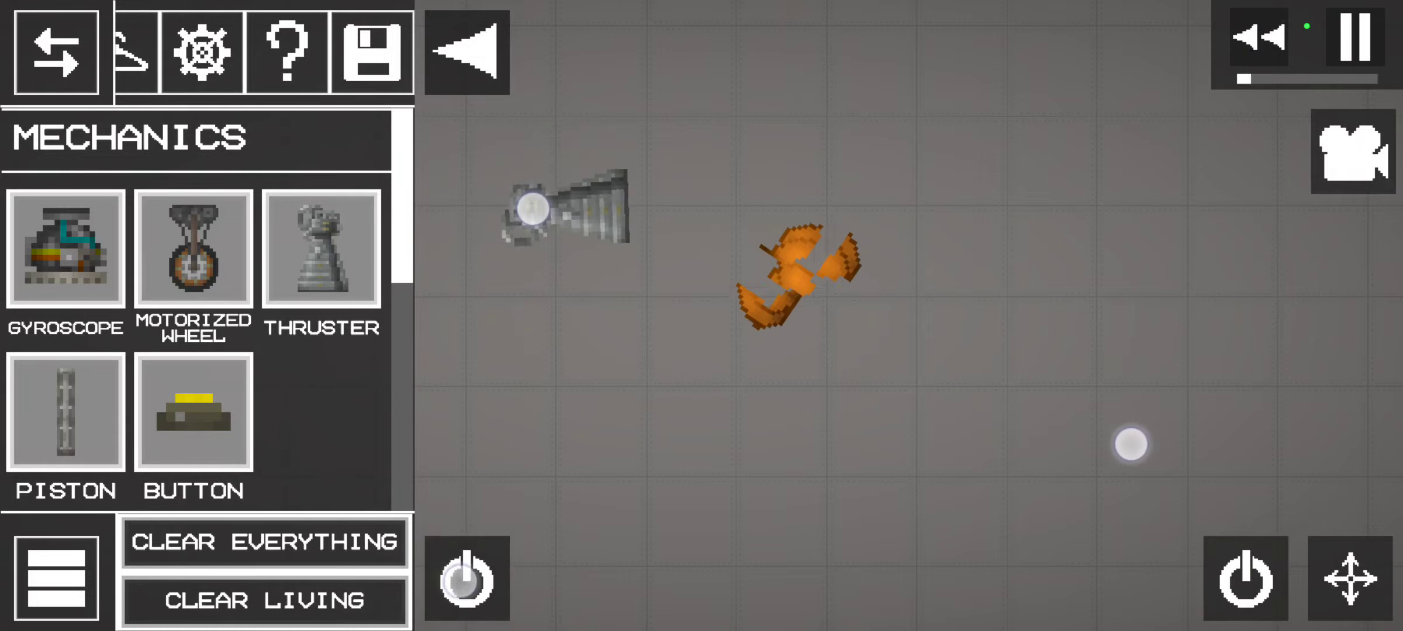
Push the firing thruster through the pumpkin pieces, then release it.
left_click_drag(532, 208, 696, 439)
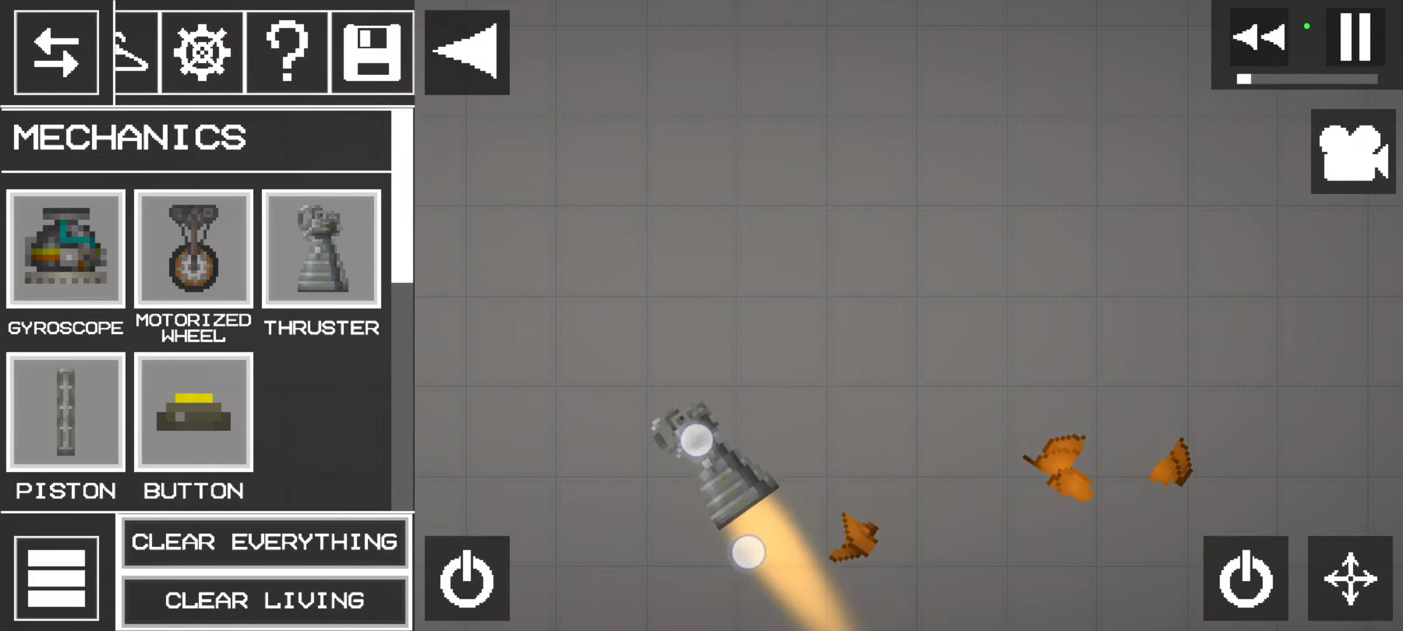
left_click_drag(696, 439, 691, 276)
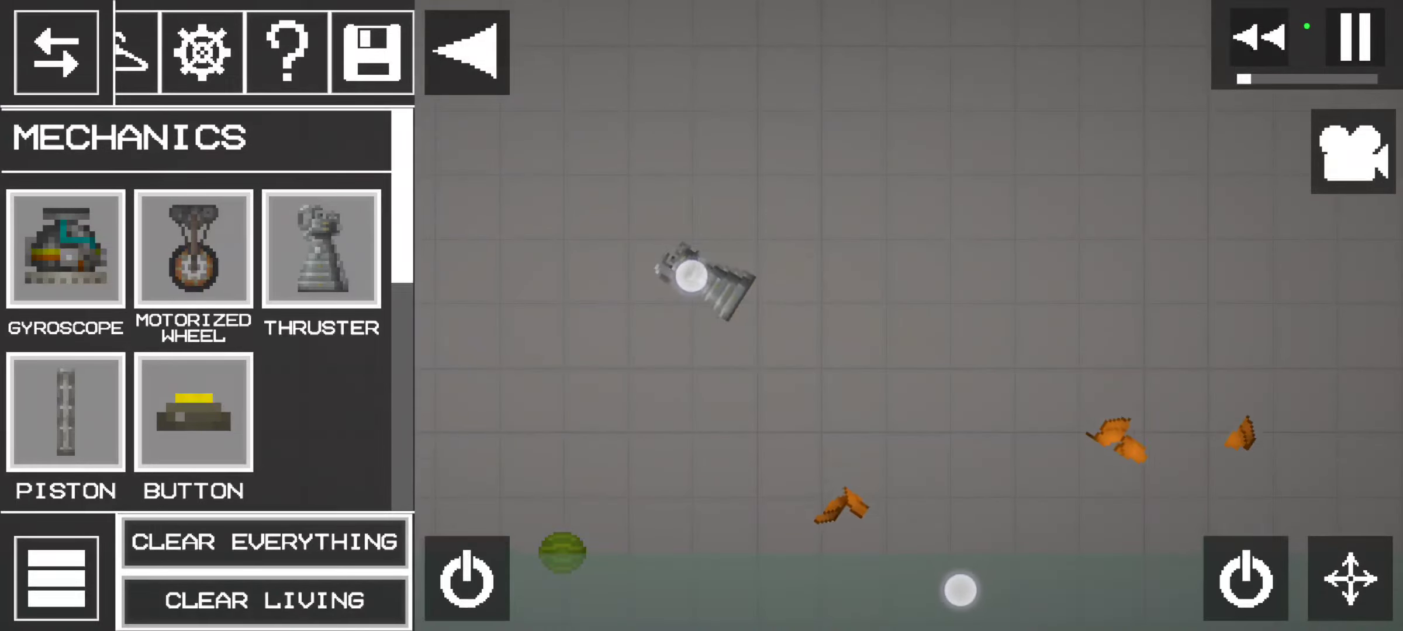
left_click_drag(724, 395, 674, 182)
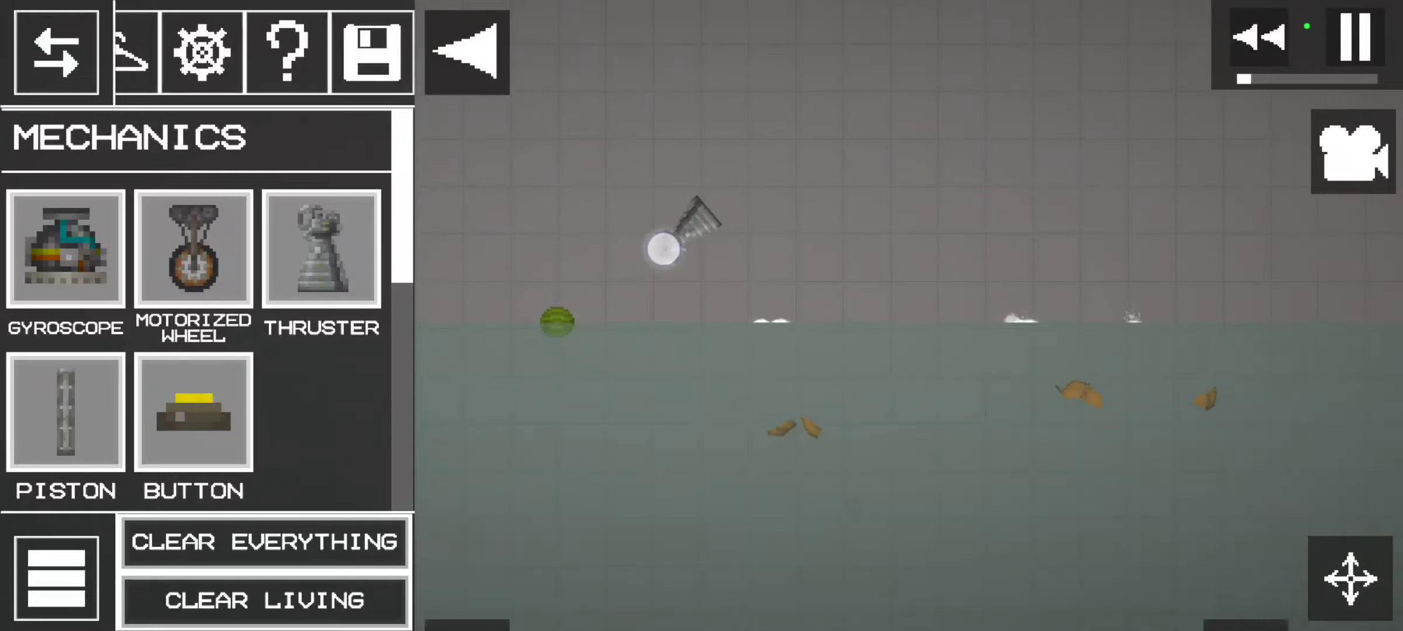
left_click_drag(664, 249, 665, 269)
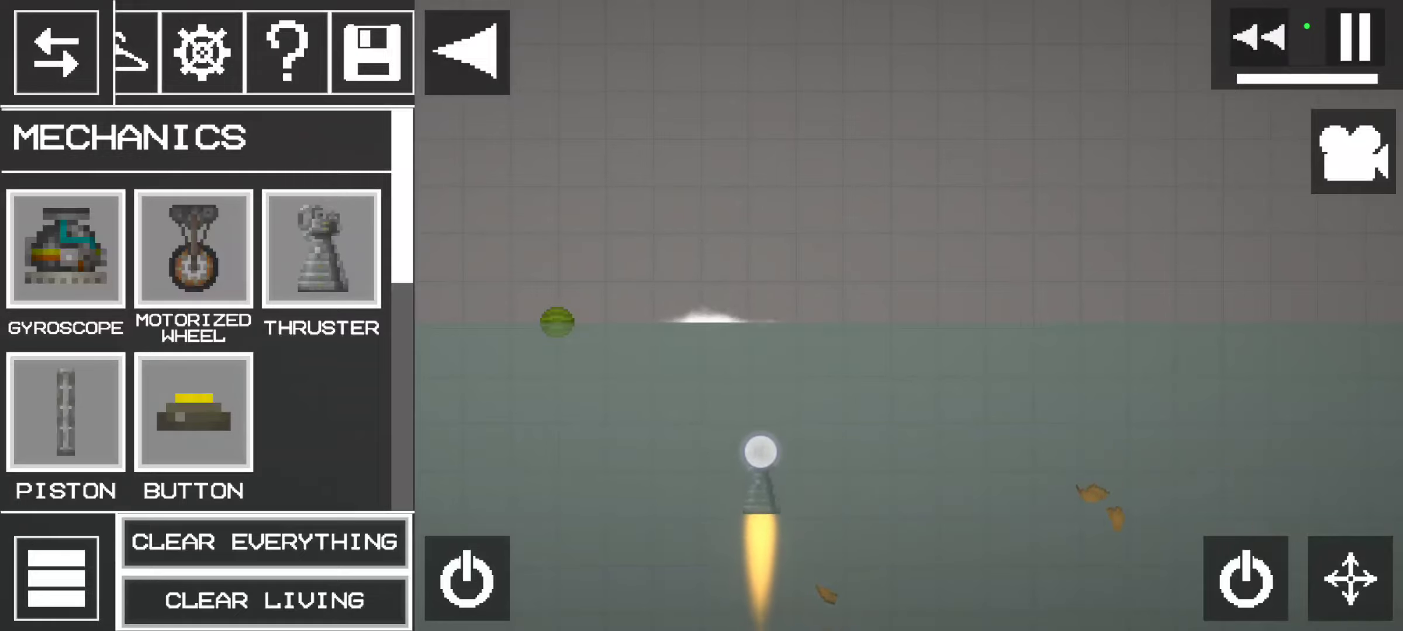
left_click_drag(759, 450, 768, 362)
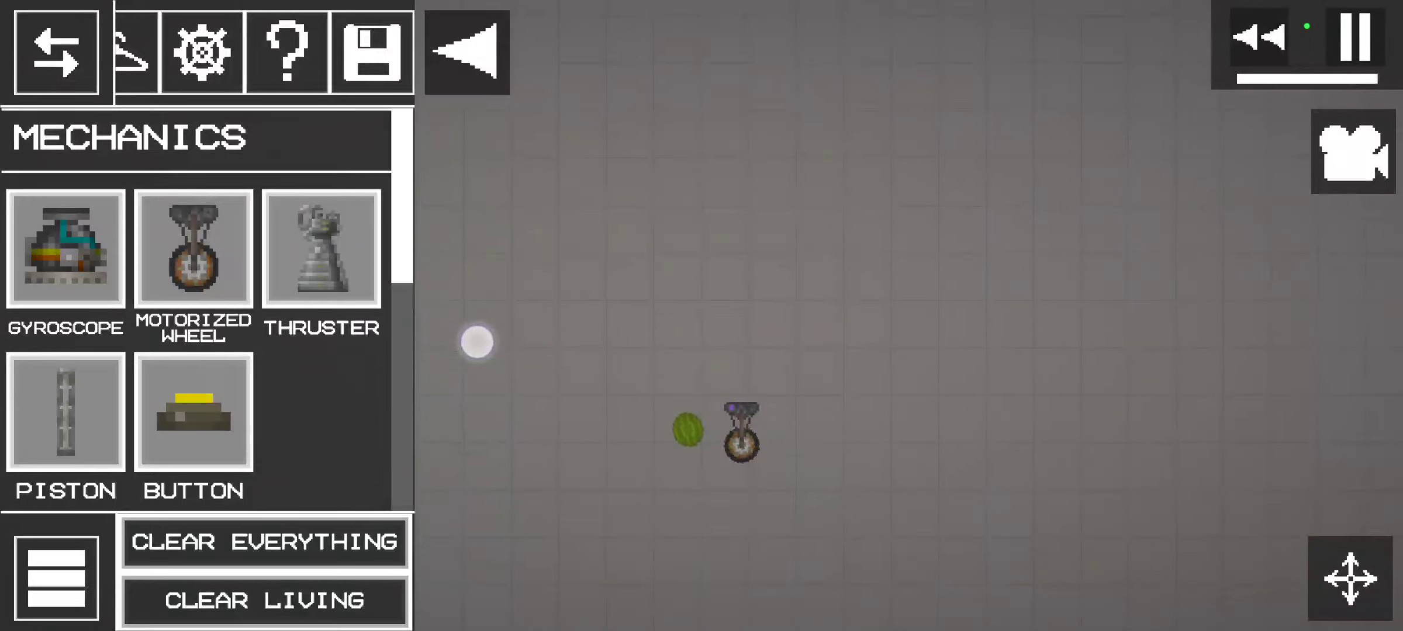
scroll(766, 274, "up", 3)
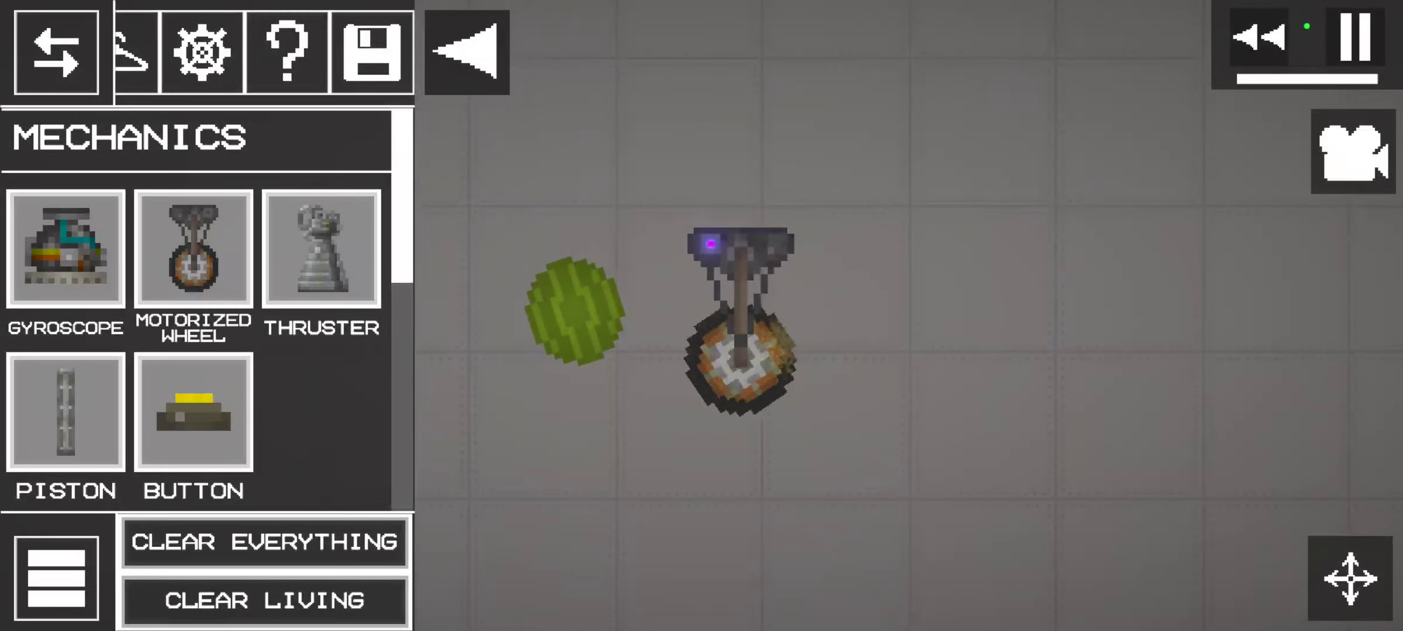
scroll(658, 361, "down", 3)
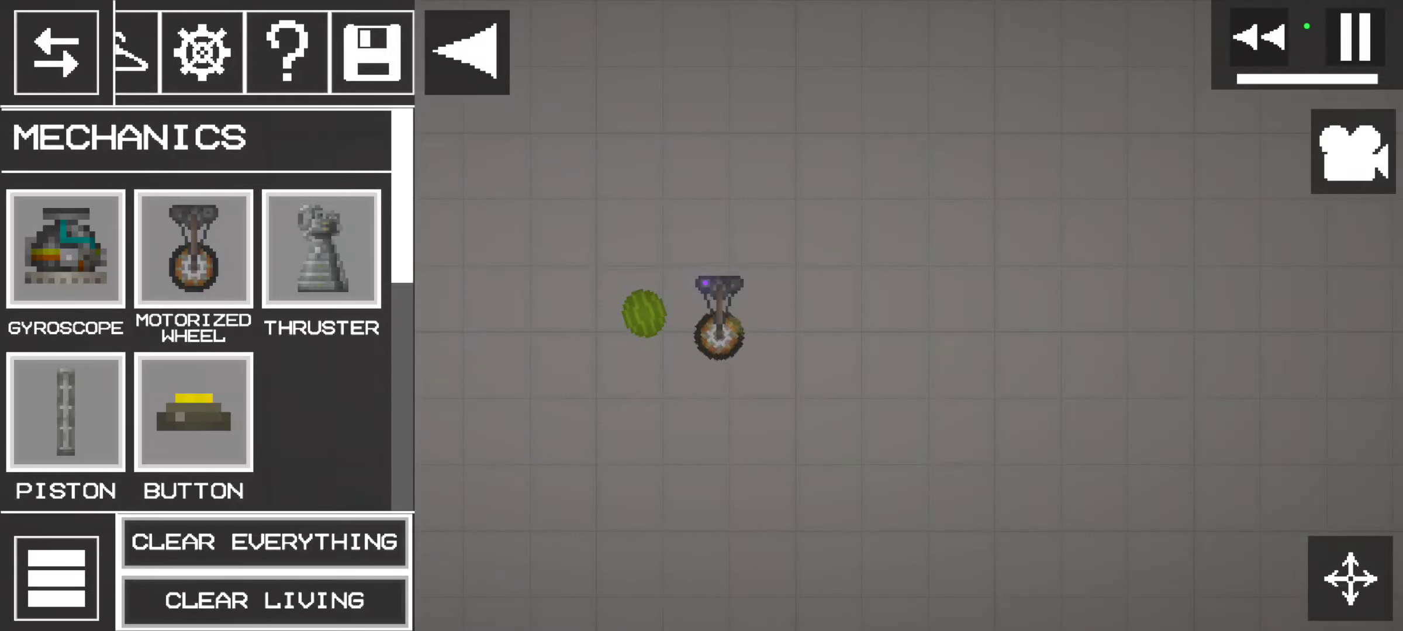
scroll(679, 318, "up", 3)
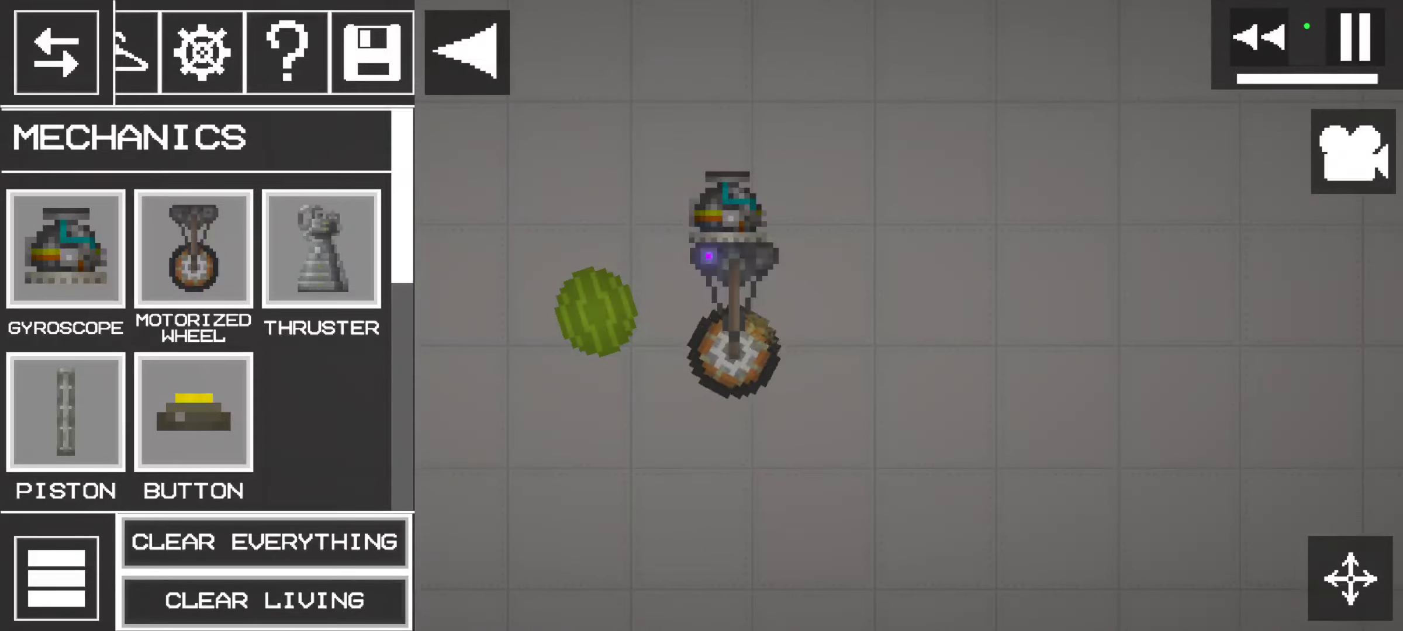
Pull the gyroscope off the top of the contraption.
left_click(732, 215)
left_click(469, 579)
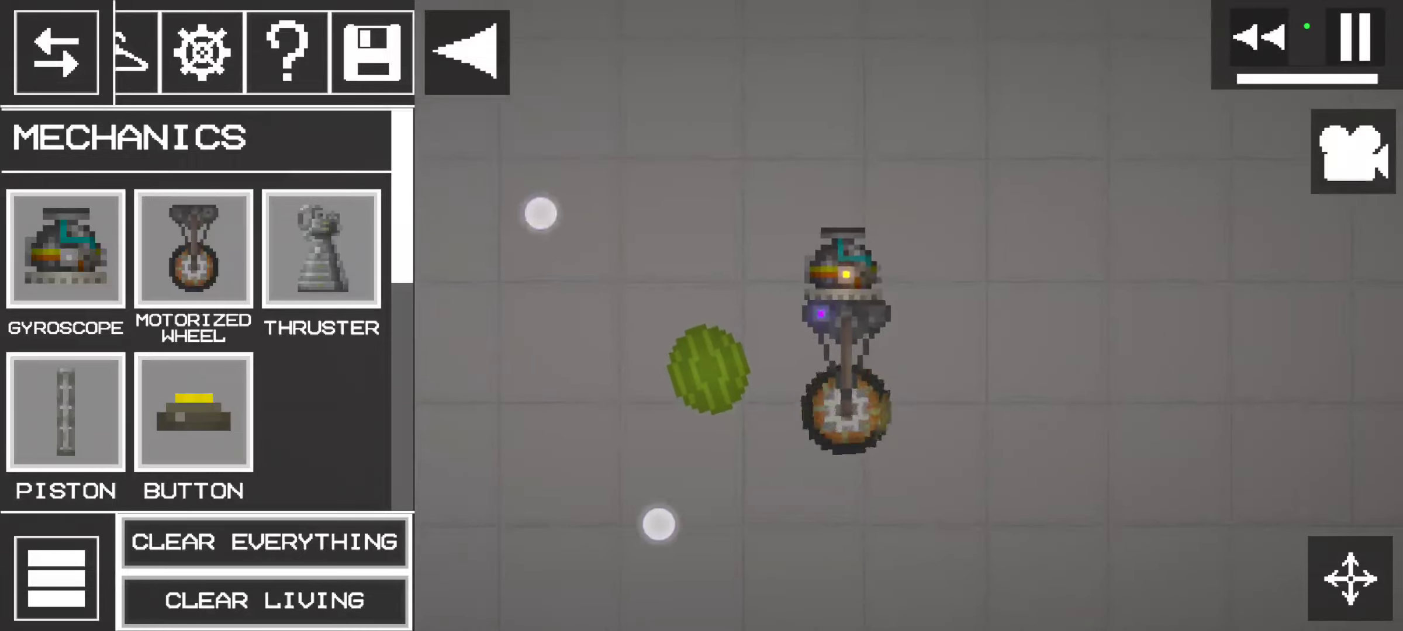
scroll(702, 417, "up", 5)
left_click_drag(678, 472, 677, 330)
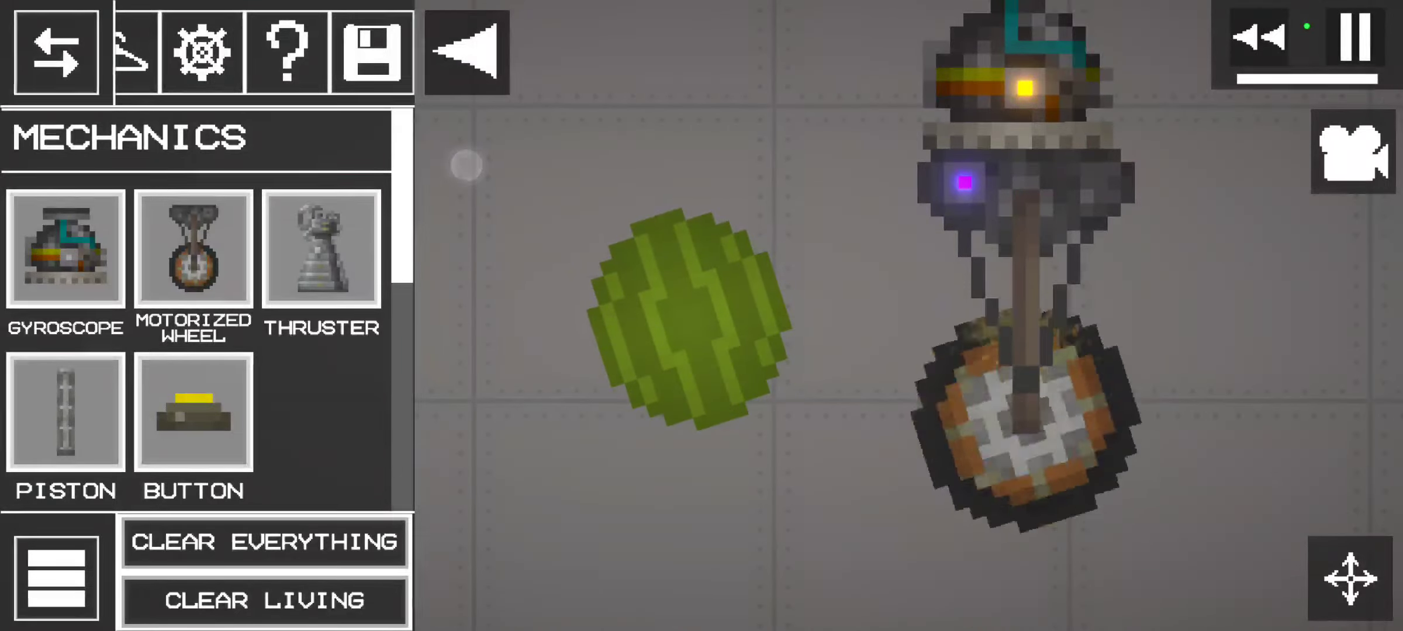
mouse_move(193, 411)
left_mouse_down()
mouse_move(713, 176)
mouse_move(1249, 241)
left_mouse_up()
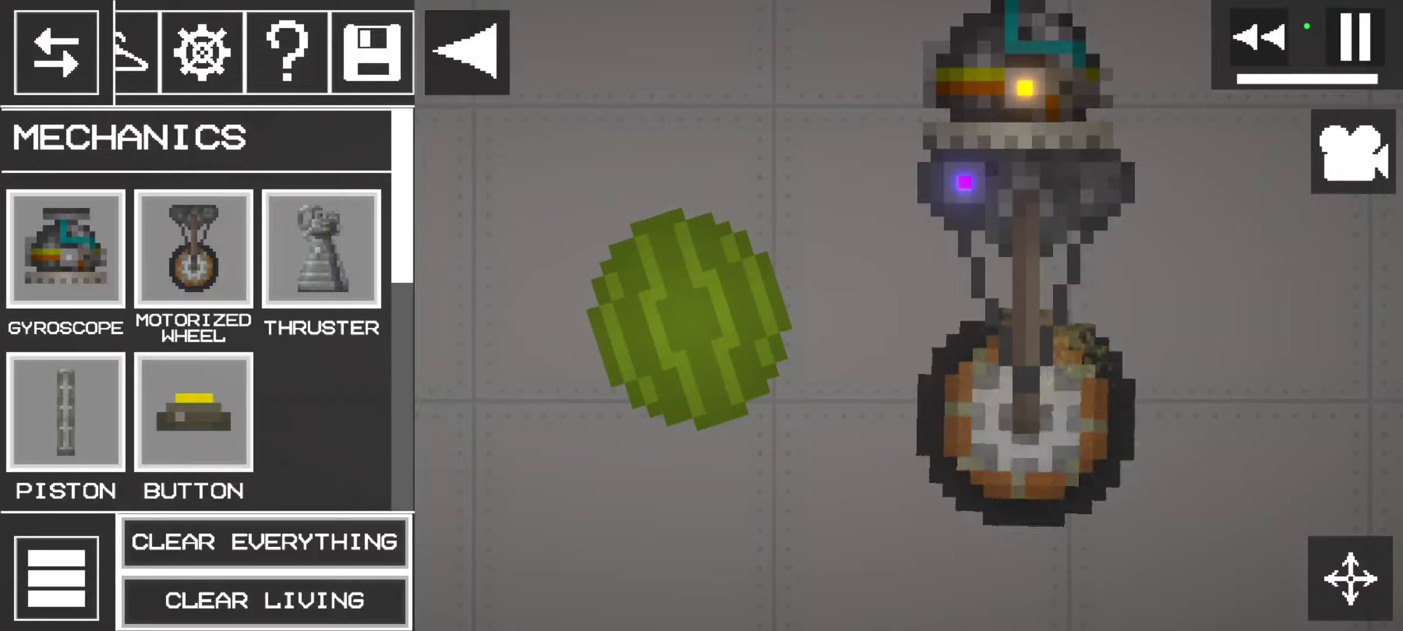
left_click(467, 51)
left_click_drag(236, 411, 658, 329)
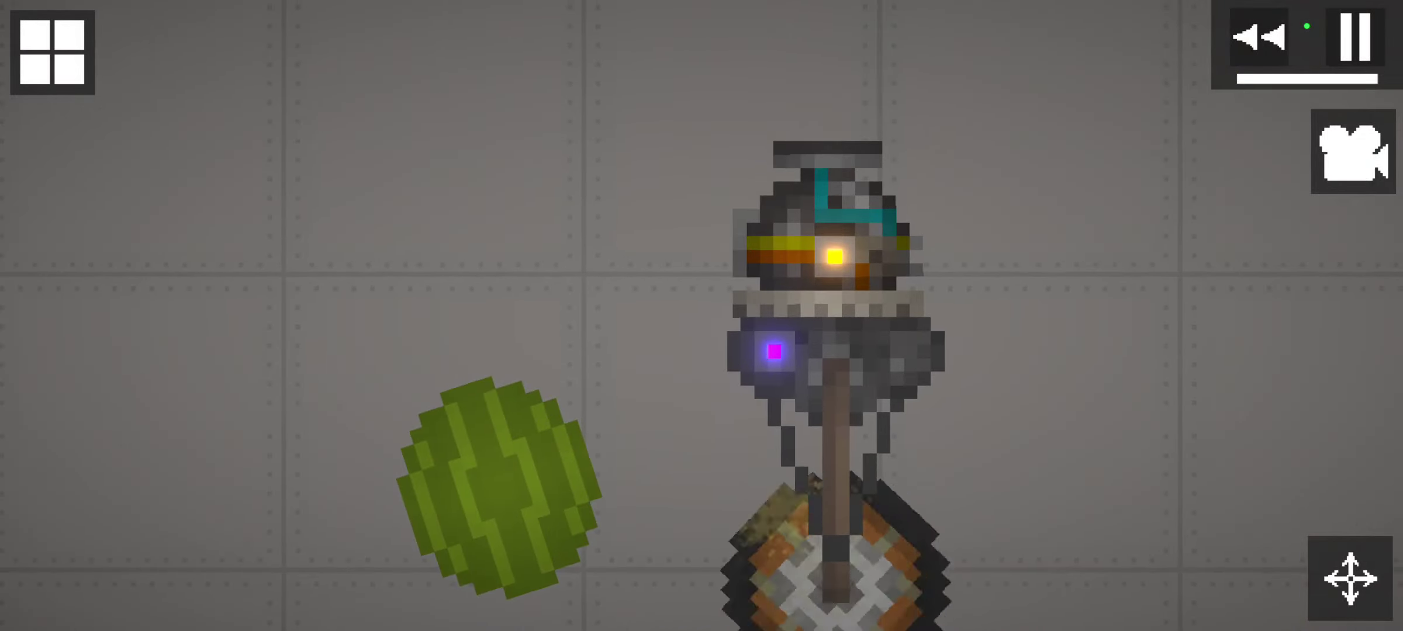
mouse_move(767, 144)
left_mouse_down()
mouse_move(718, 132)
mouse_move(645, 163)
mouse_move(644, 176)
left_mouse_up()
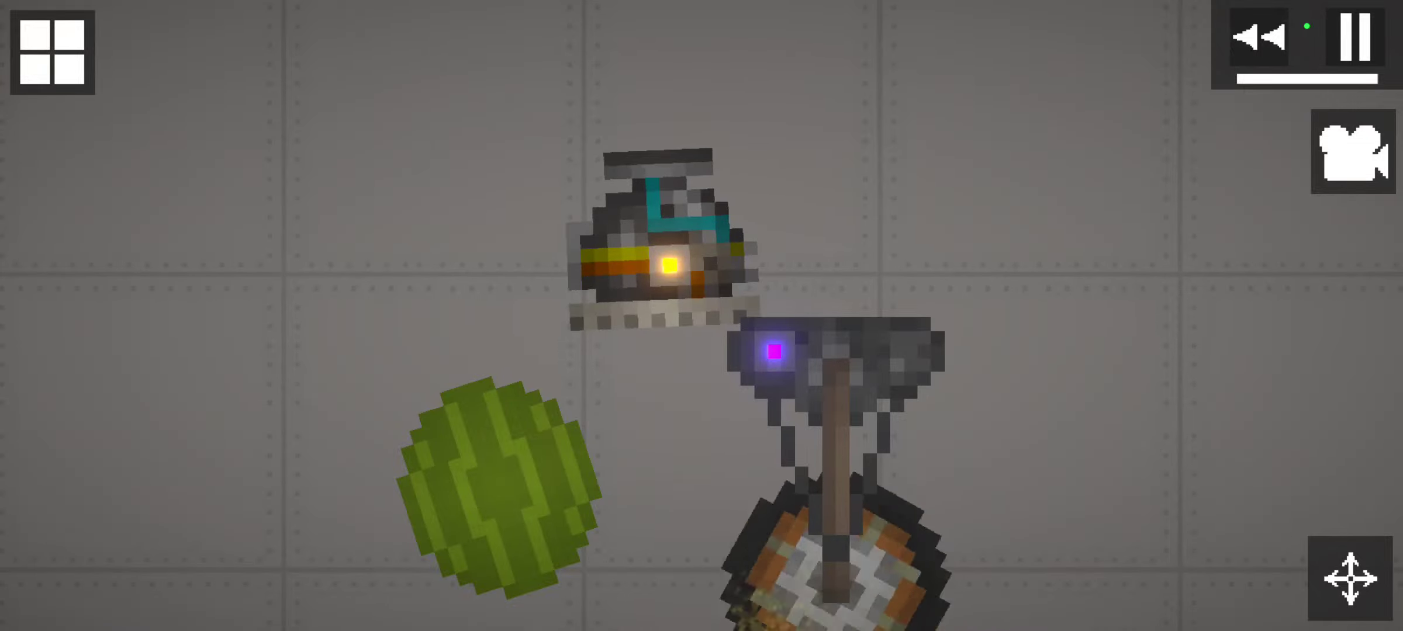
Unfreeze the wheel contraption so it falls away.
left_click_drag(190, 466, 190, 553)
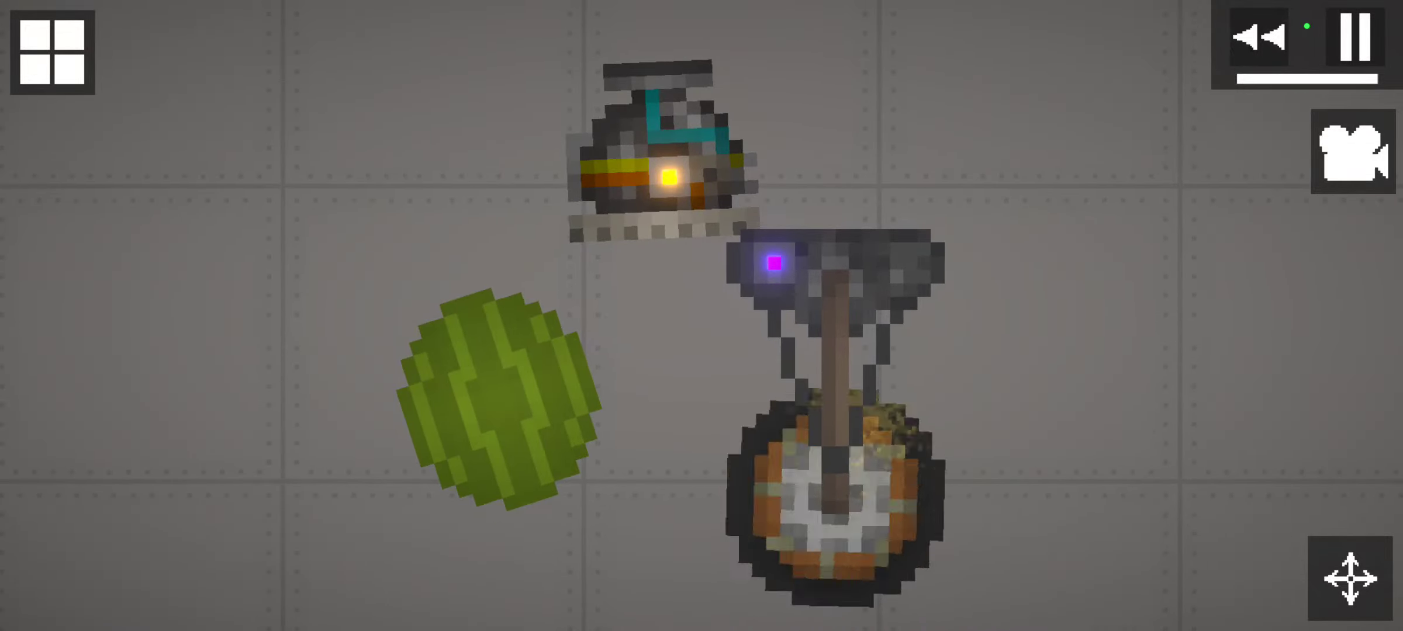
right_click(833, 285)
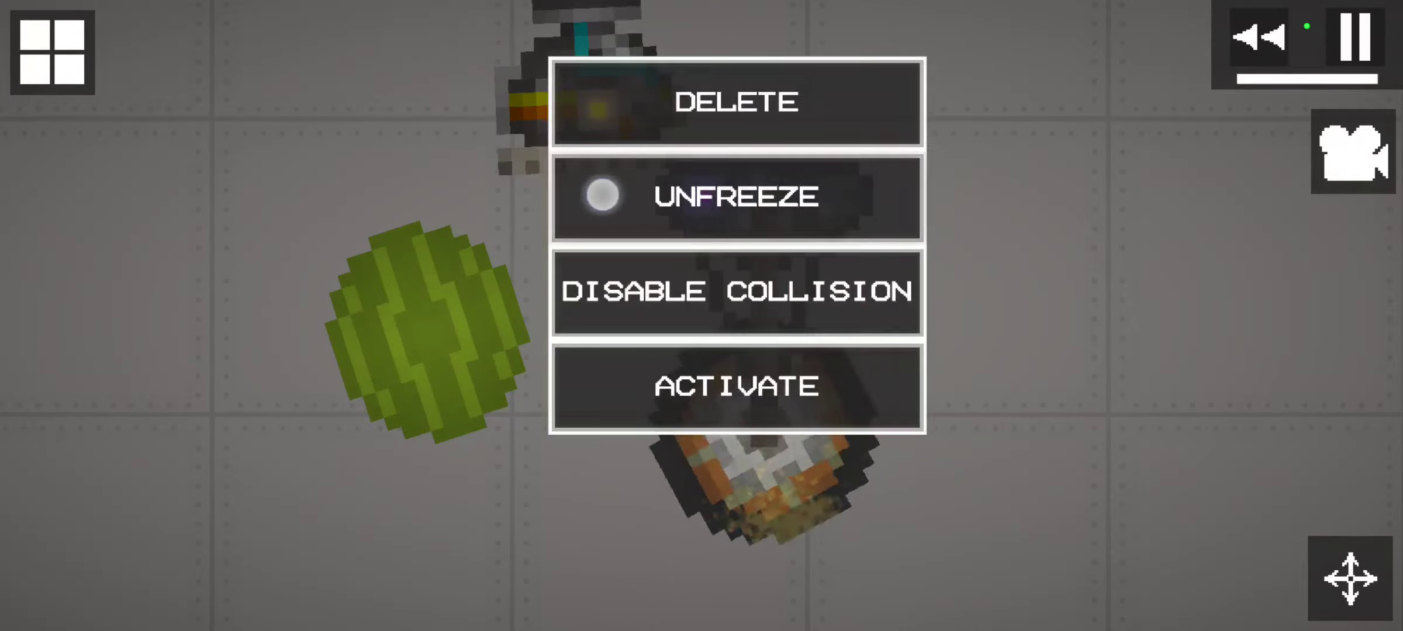
left_click(597, 196)
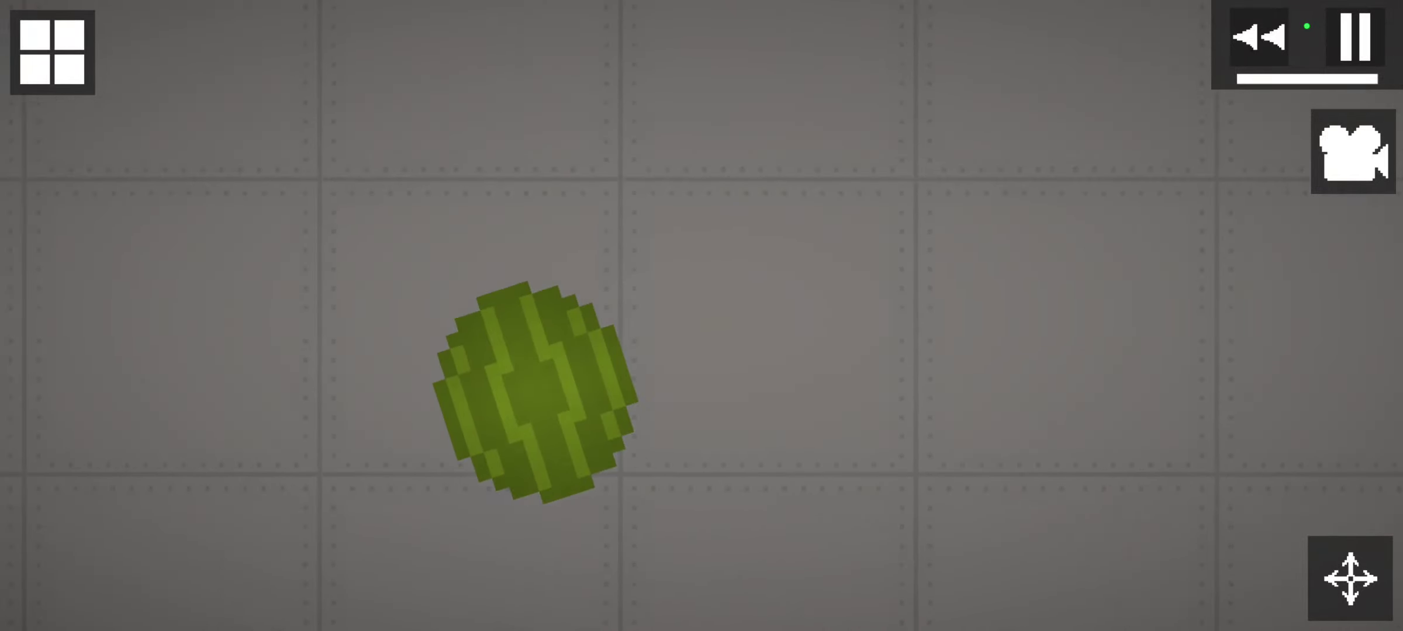
Drag a Gyroscope from the Mechanics catalogue onto the top of the melon.
left_click(52, 51)
mouse_move(66, 250)
left_mouse_down()
mouse_move(560, 121)
mouse_move(582, 313)
left_mouse_up()
left_click(472, 52)
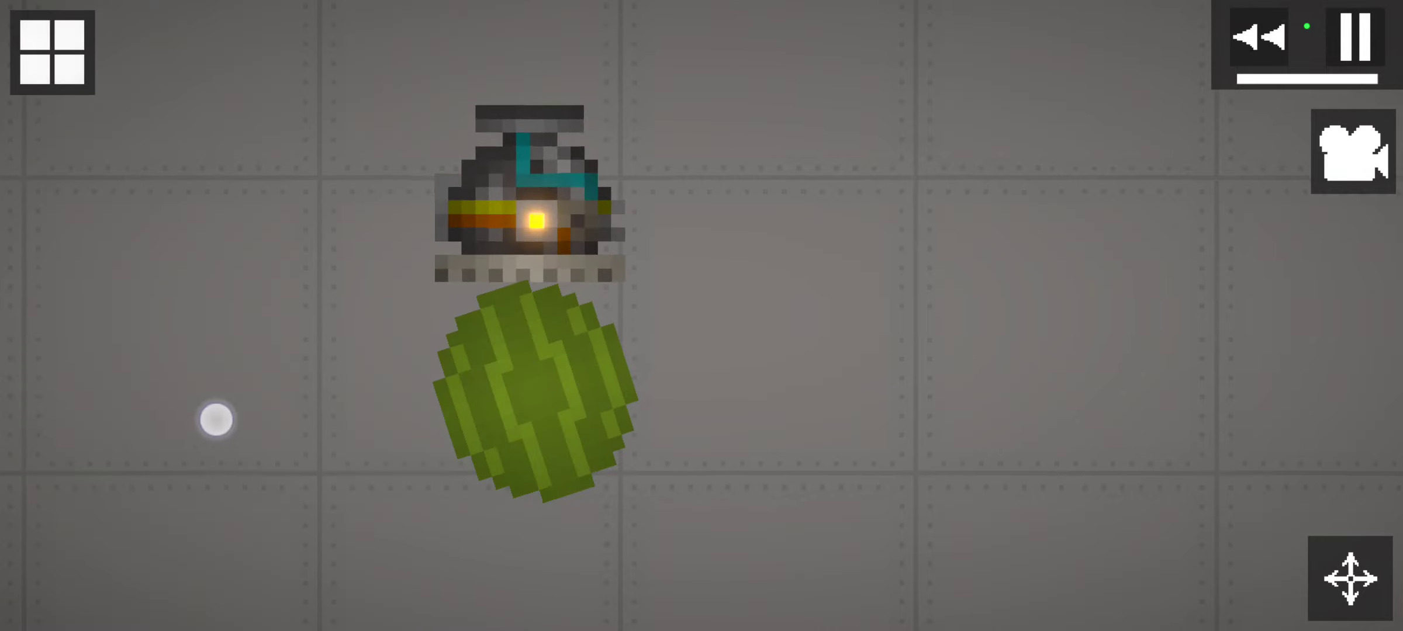
Centre the melon and gyroscope in view, then select the pumpkin floating on the water.
left_click_drag(220, 416, 339, 461)
scroll(658, 274, "down", 3)
left_click_drag(658, 164, 685, 142)
left_click_drag(476, 2, 477, 22)
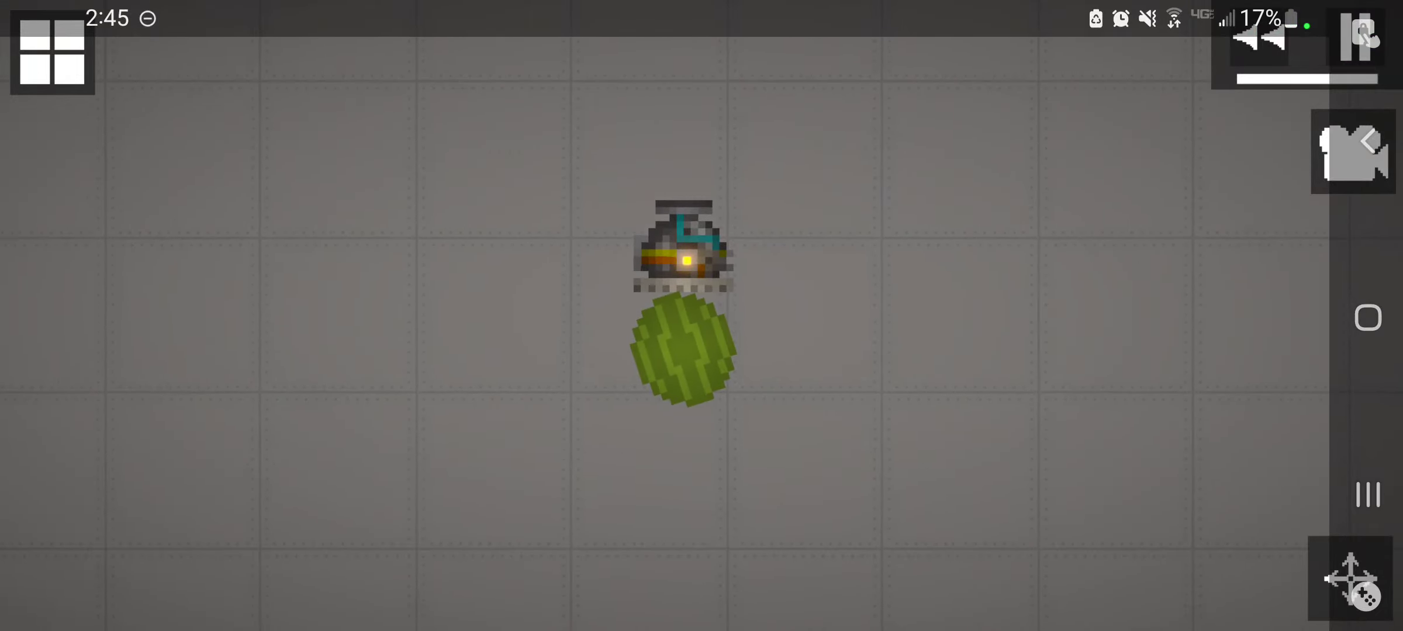
scroll(329, 274, "down", 5)
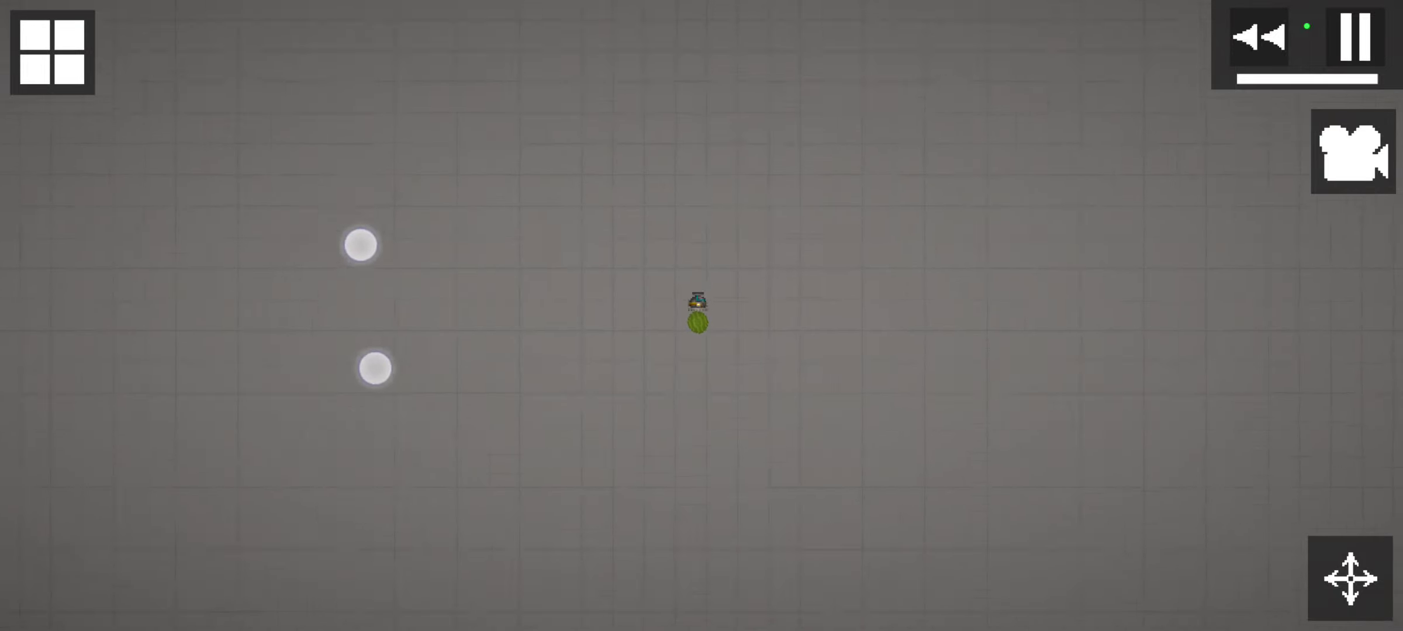
scroll(342, 280, "up", 3)
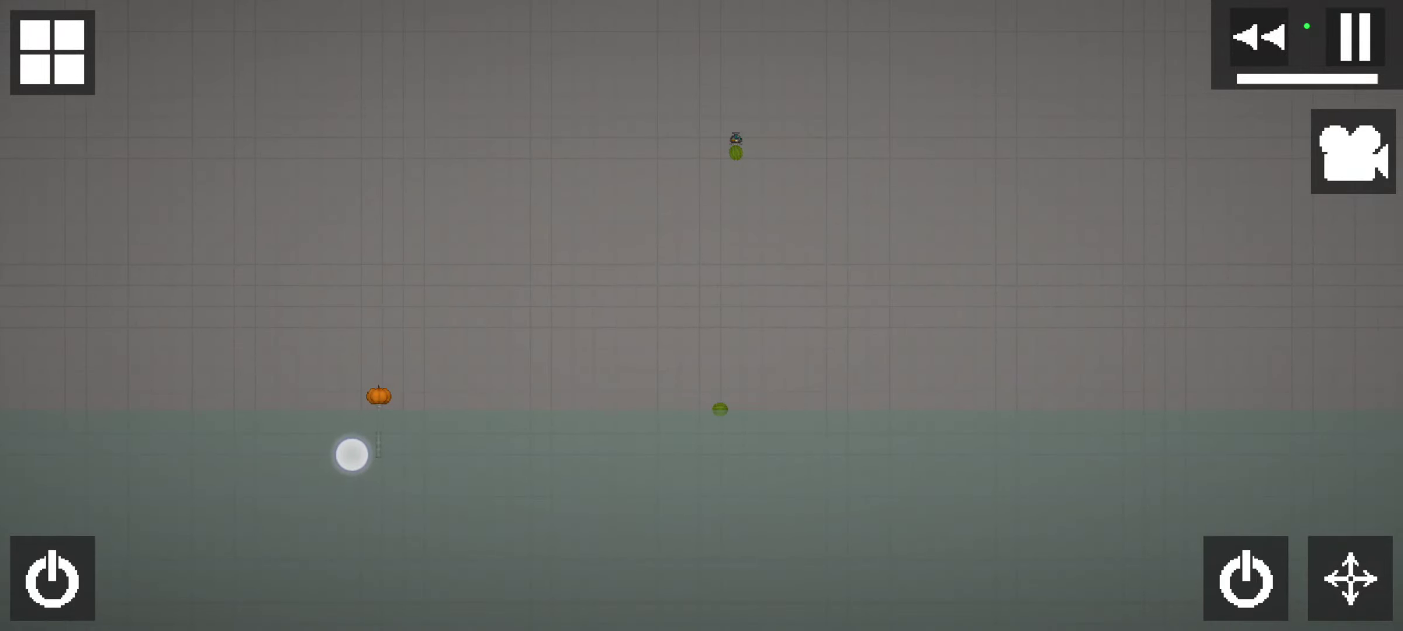
left_click(371, 451)
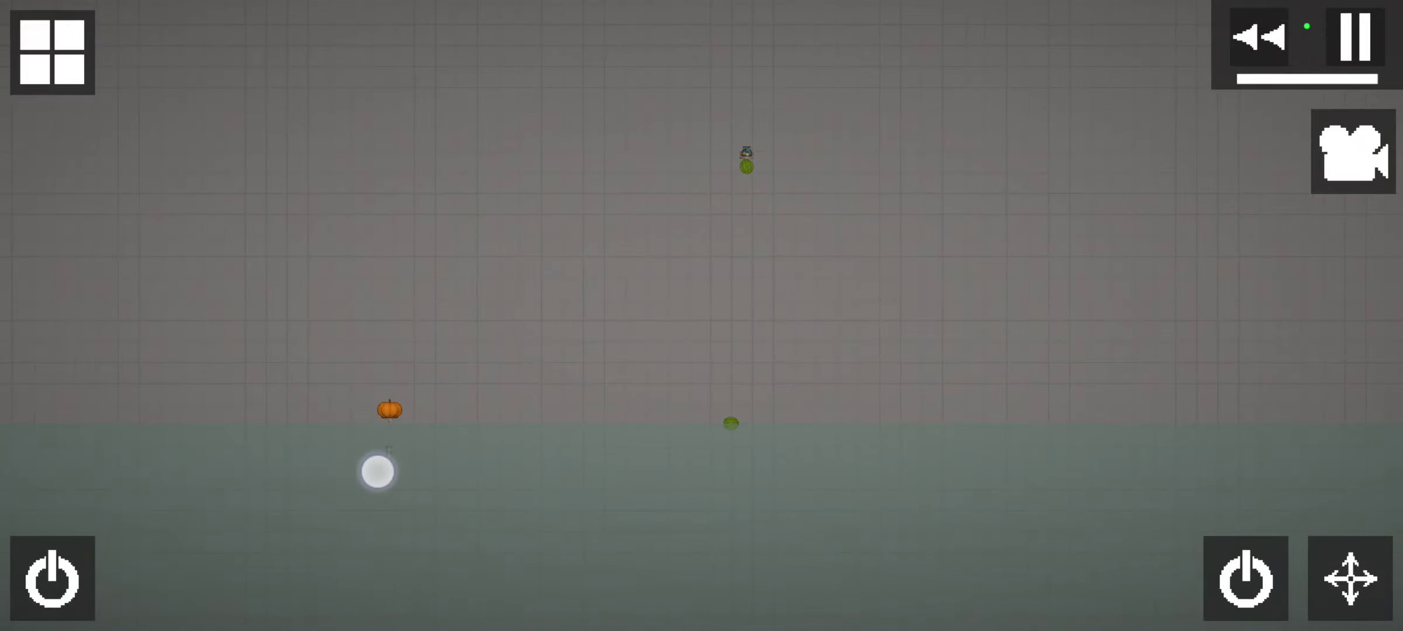